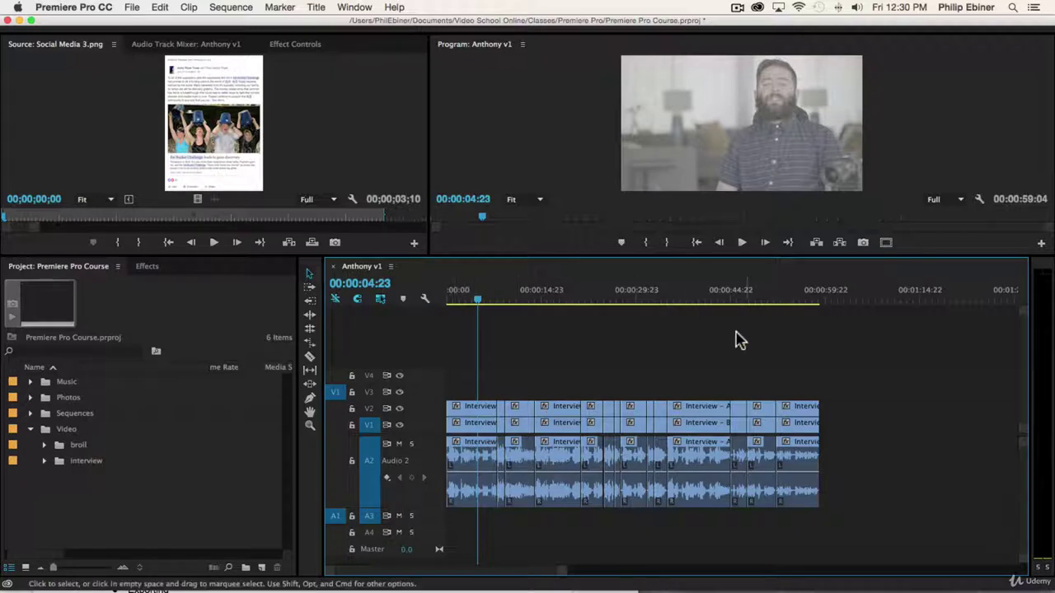
Replay the Anthony v1 interview from its start, then fit all clips to the timeline and zoom in slightly
left_click(448, 297)
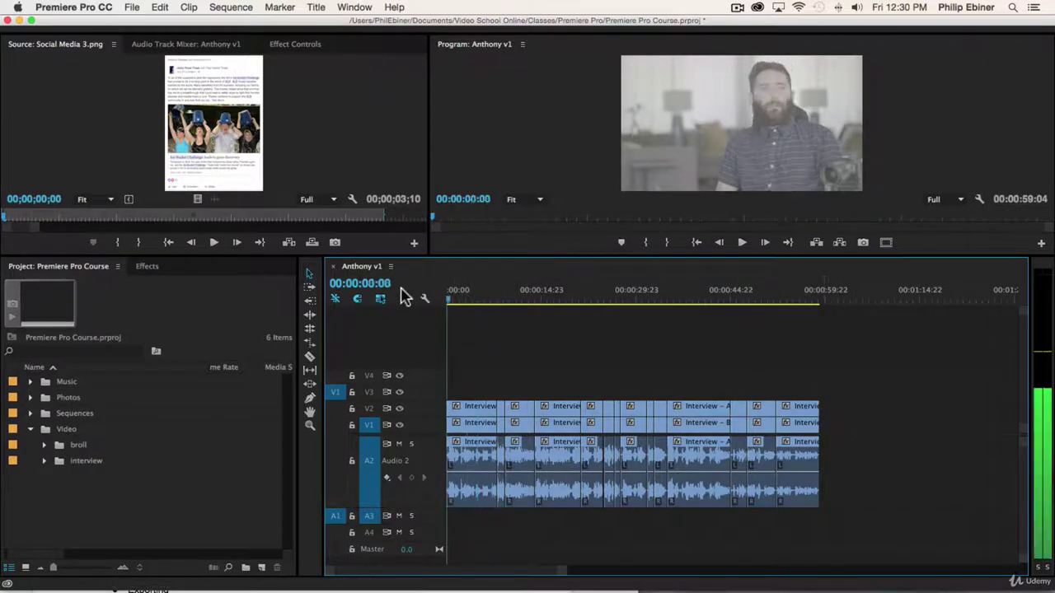
key("space")
key("space")
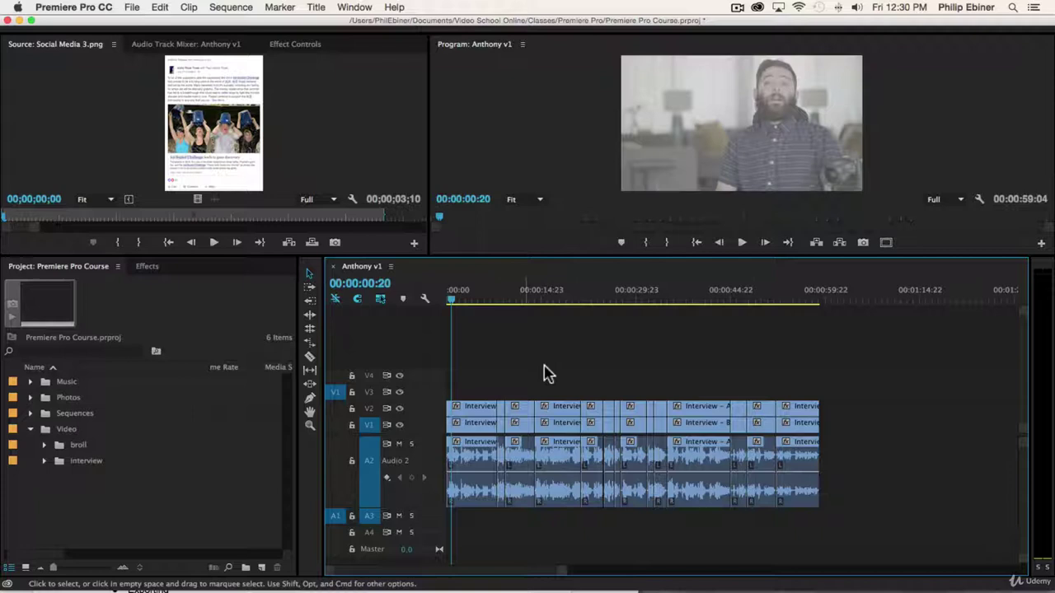
key("backslash")
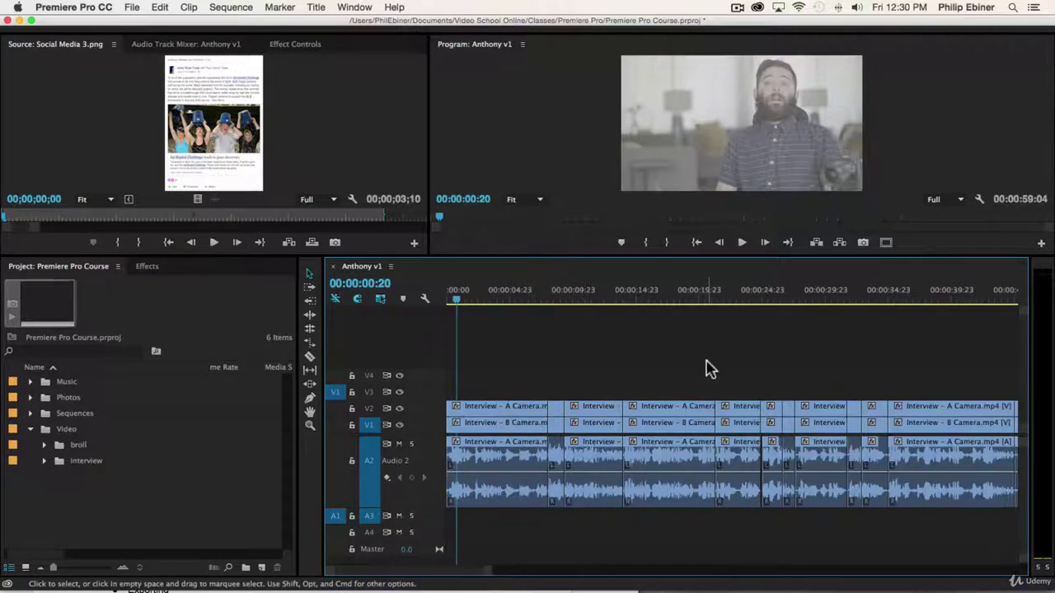
scroll(706, 370, "up", 2)
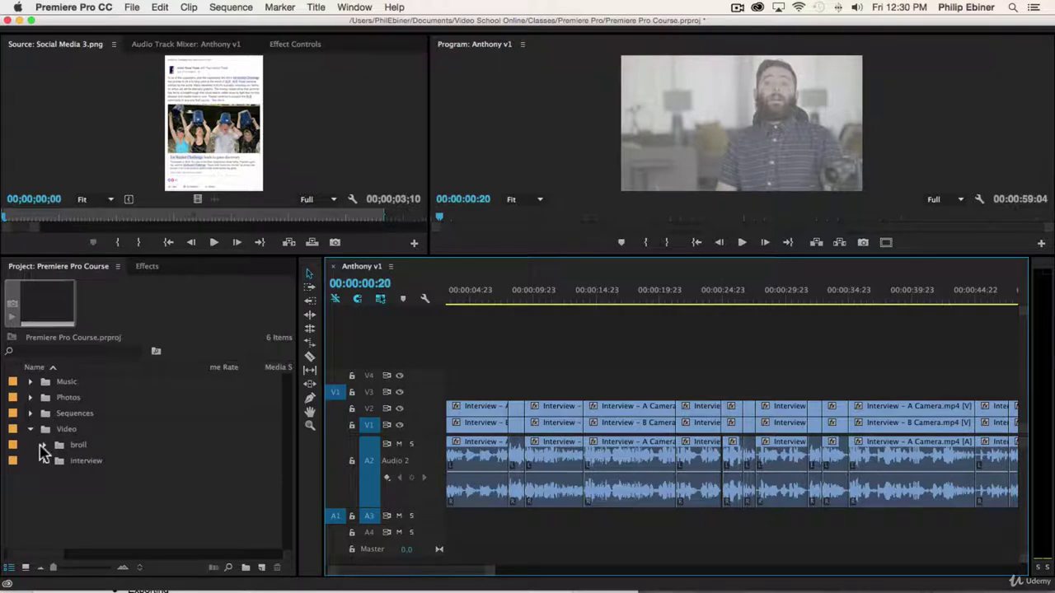
Expand the broll folder and preview the ALS Ice Bucket Challenge, Cruising Down Street and Anthony and Laarne clips
left_click(45, 445)
double_click(128, 461)
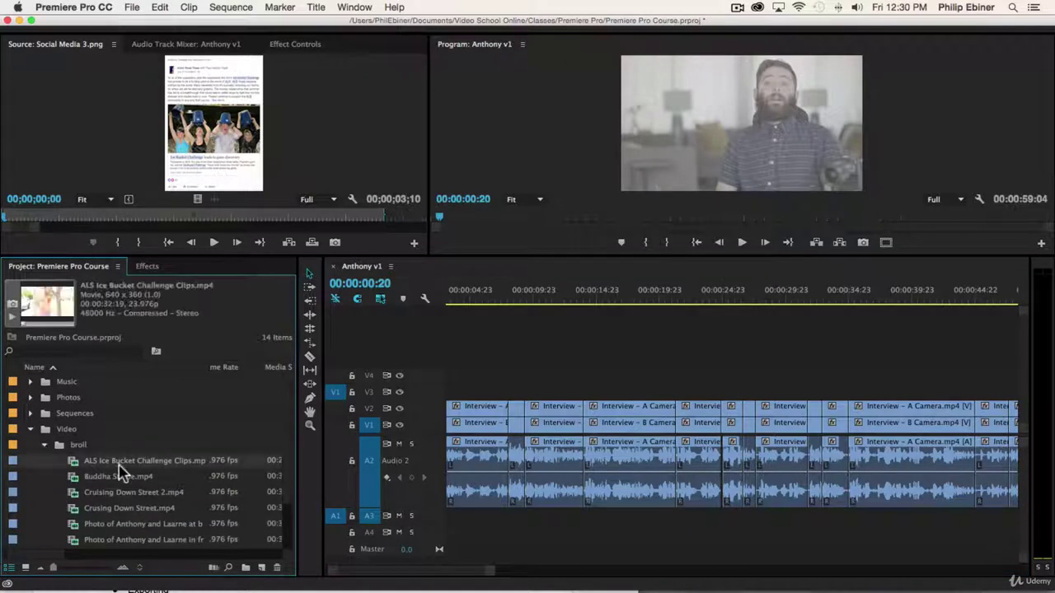
double_click(124, 508)
double_click(136, 536)
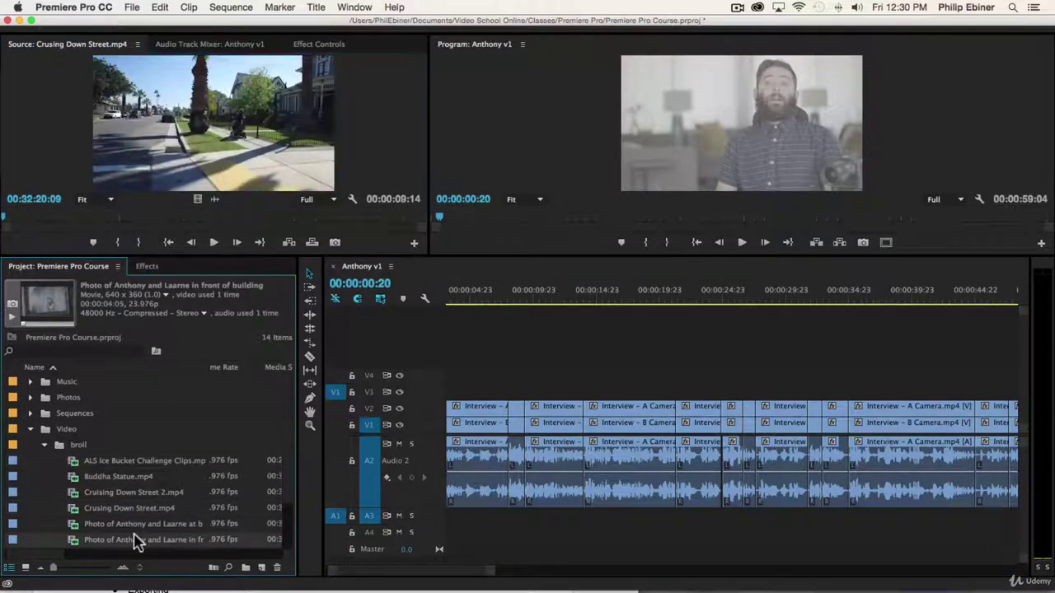
Preview Anthony and Mom 1.jpg, Ellen Show and Social Media 2 and 4 images, ending on Ellen Show 3.png, then collapse Photos
left_click(31, 398)
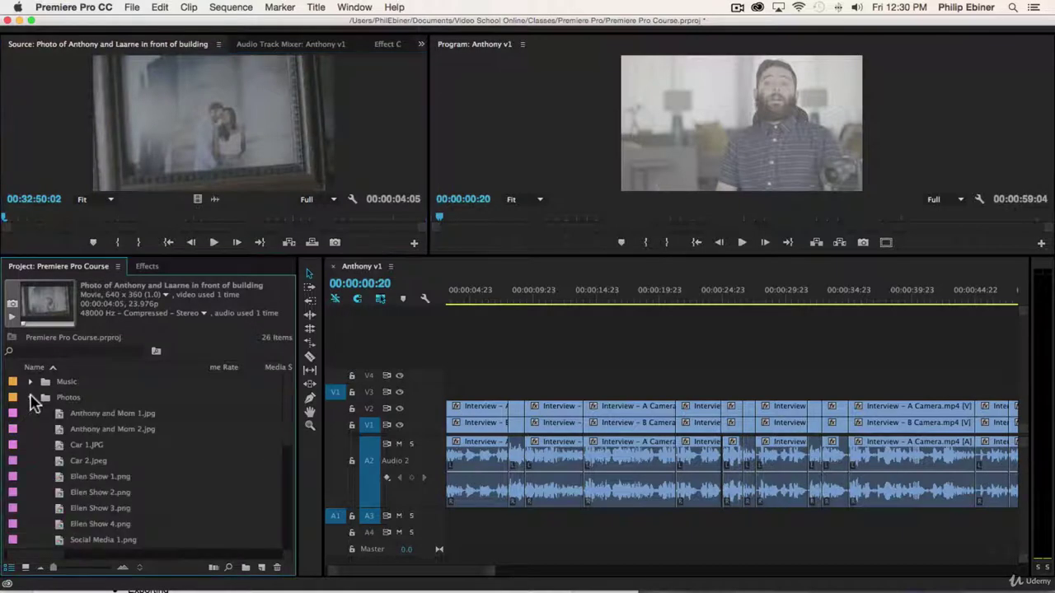
double_click(110, 414)
double_click(105, 476)
double_click(99, 506)
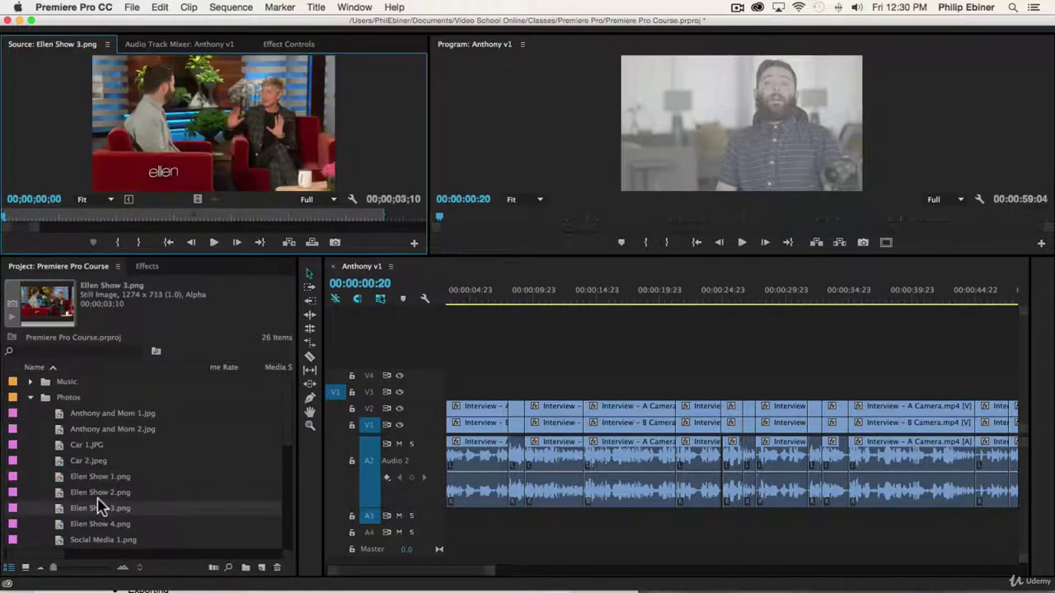
scroll(94, 506, "down", 3)
double_click(91, 508)
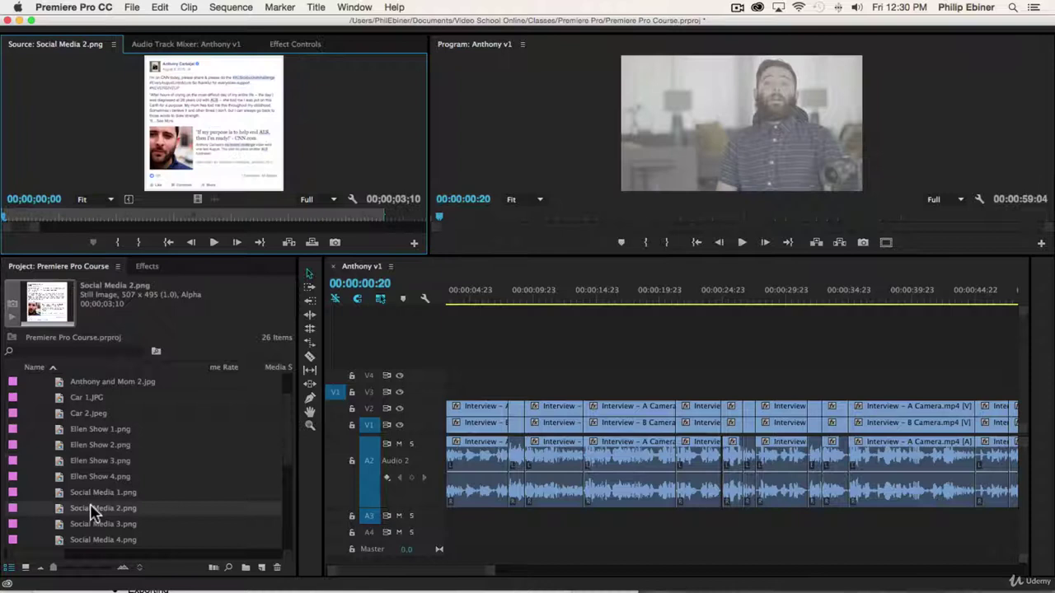
scroll(105, 506, "down", 2)
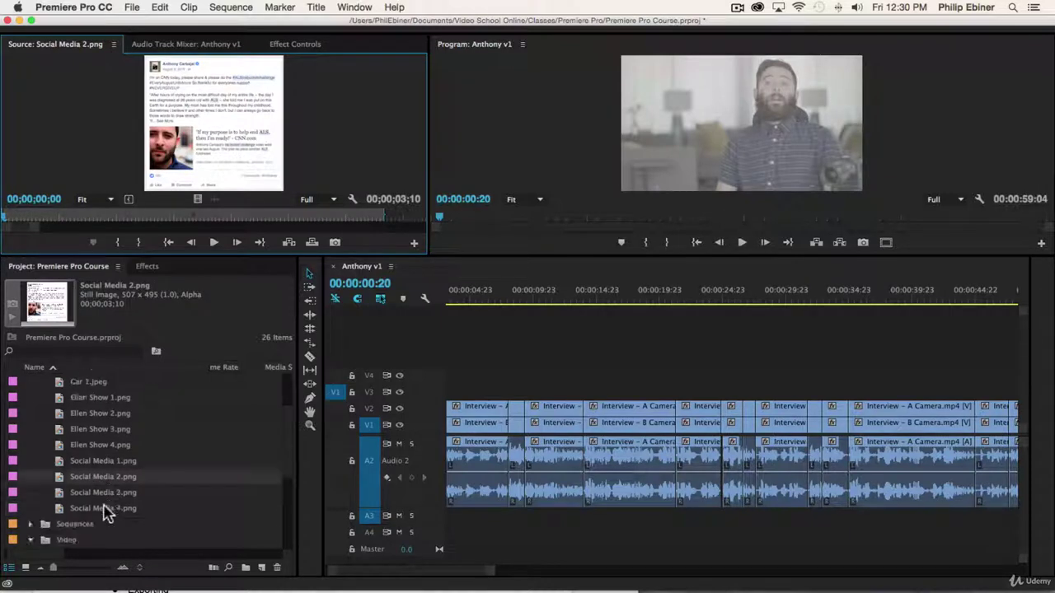
double_click(105, 508)
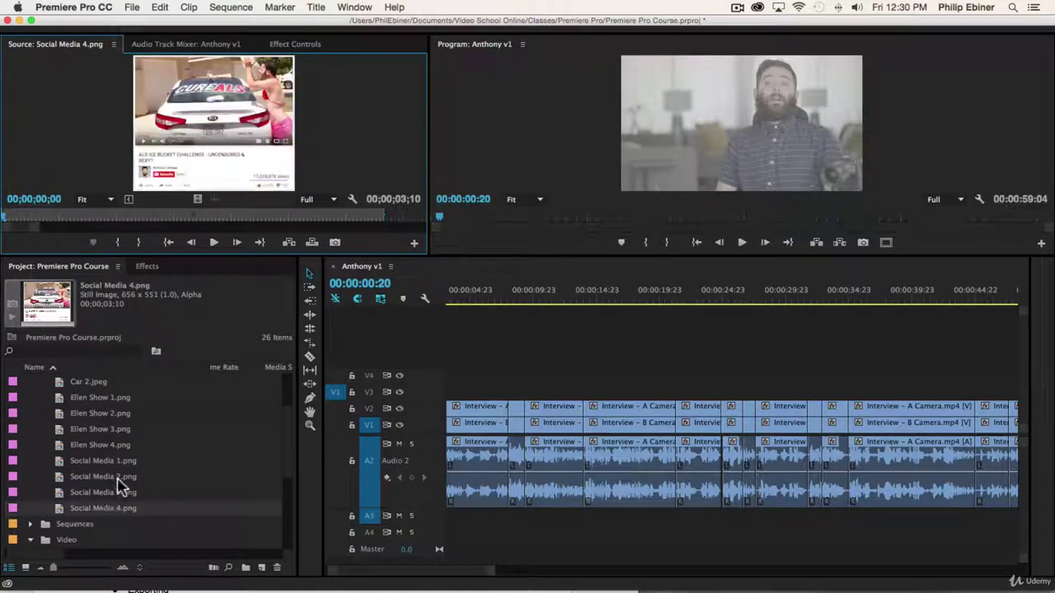
scroll(119, 477, "up", 3)
double_click(96, 476)
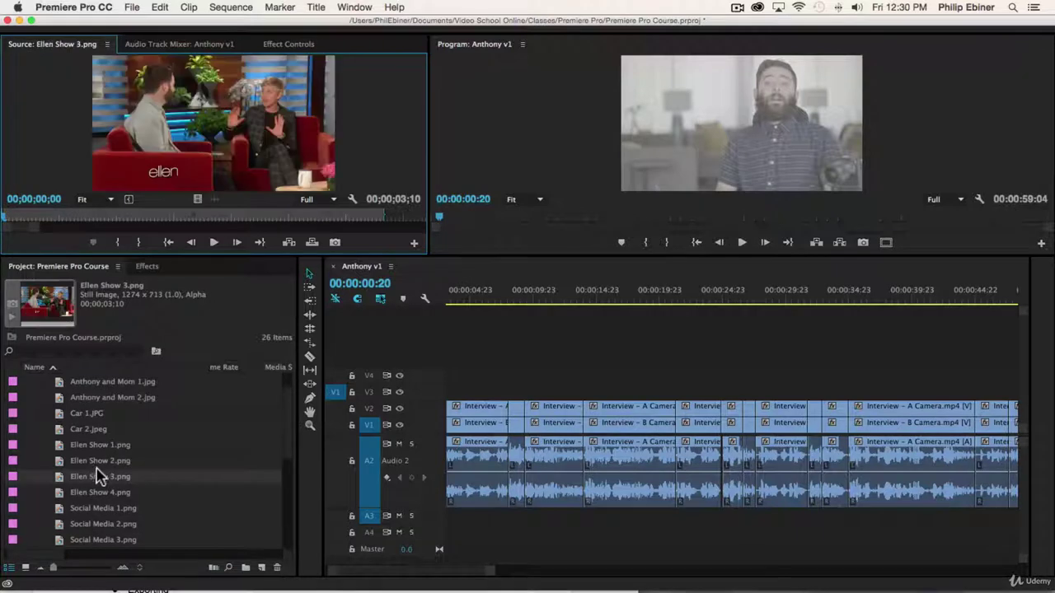
scroll(108, 483, "up", 2)
left_click(31, 397)
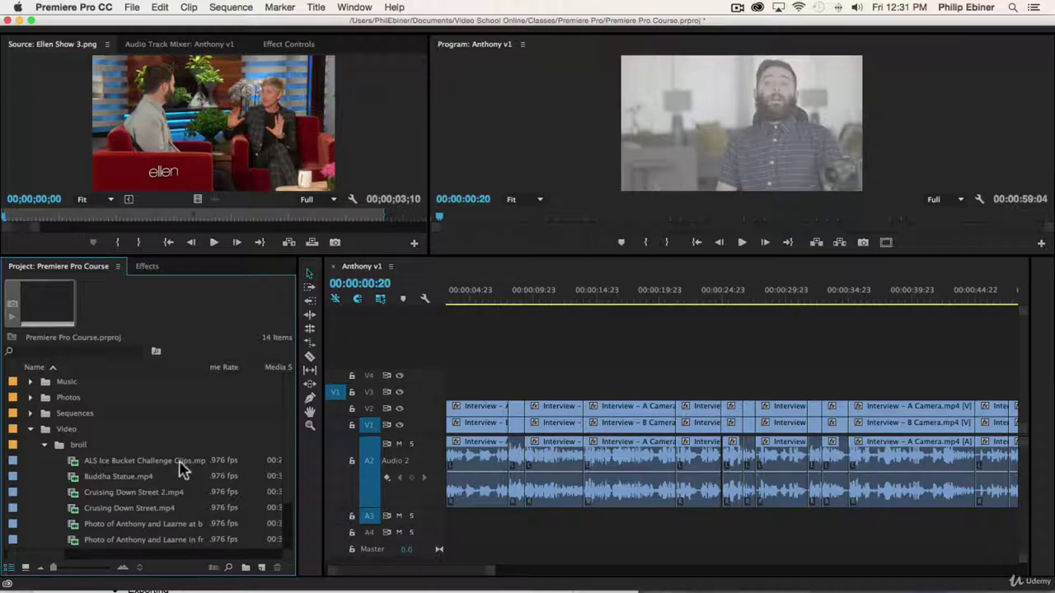
Rewind to the sequence start and play the interview opening, pausing around 00:00:07:23
scroll(206, 481, "down", 2)
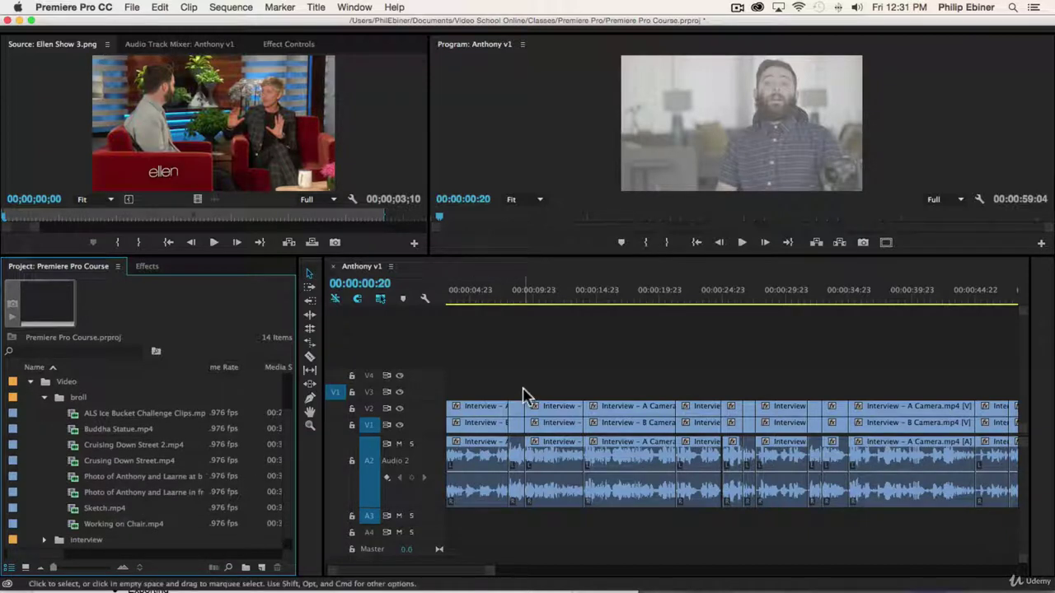
left_click_drag(489, 308, 348, 297)
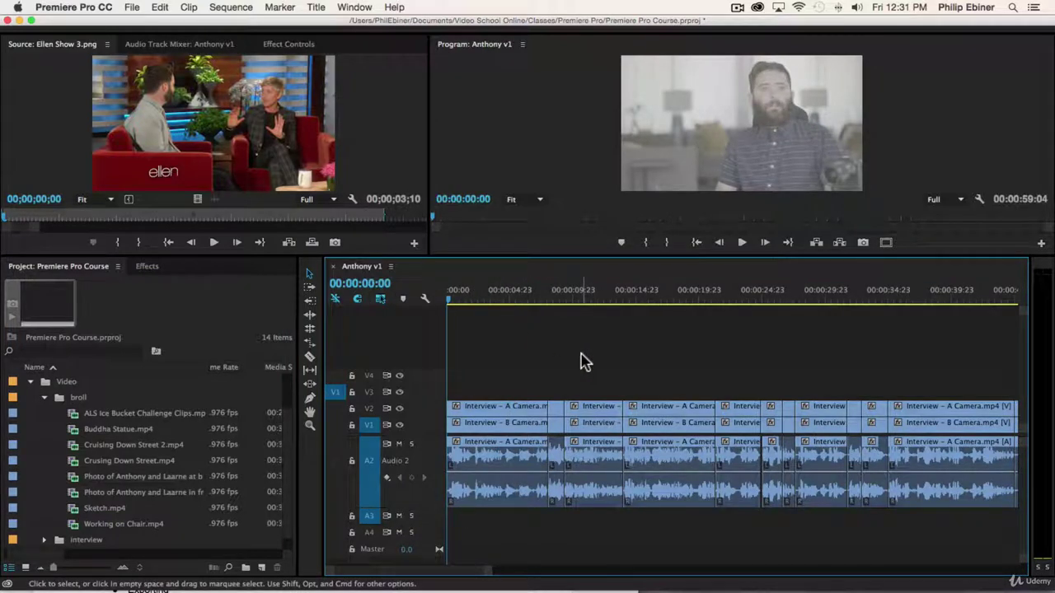
key("XF86AudioLowerVolume")
key("space")
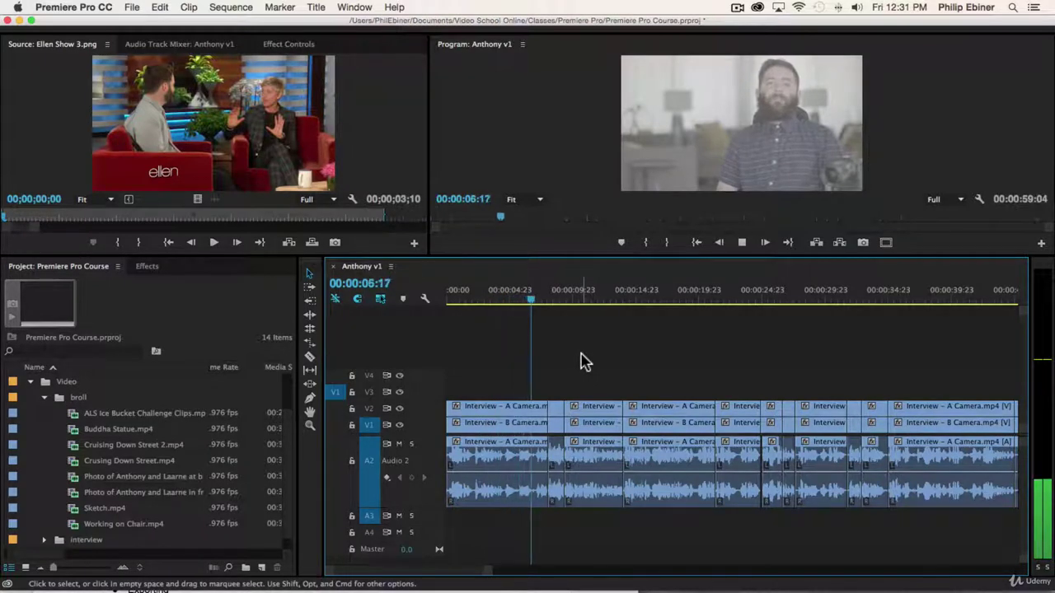
key("space")
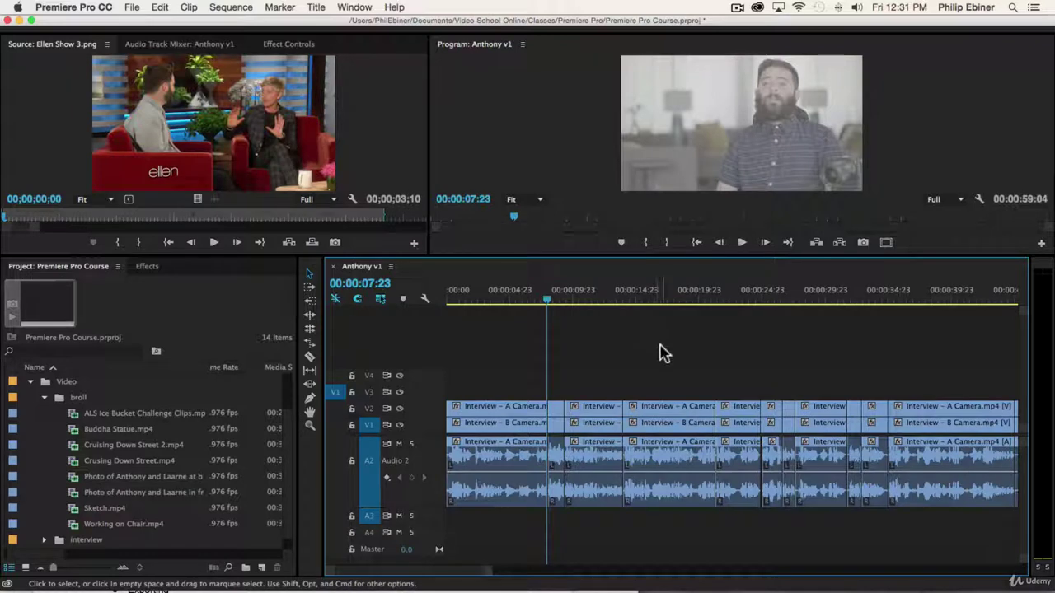
key("space")
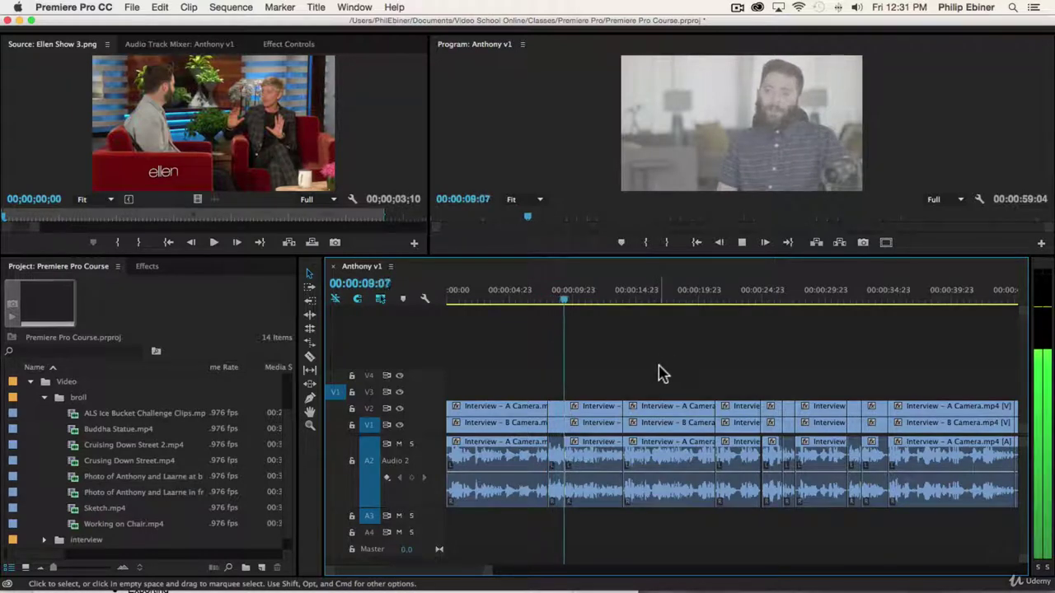
Zoom the timeline in around 00:00:08:06 and settle the playhead at 00:00:08:08
left_click(552, 304)
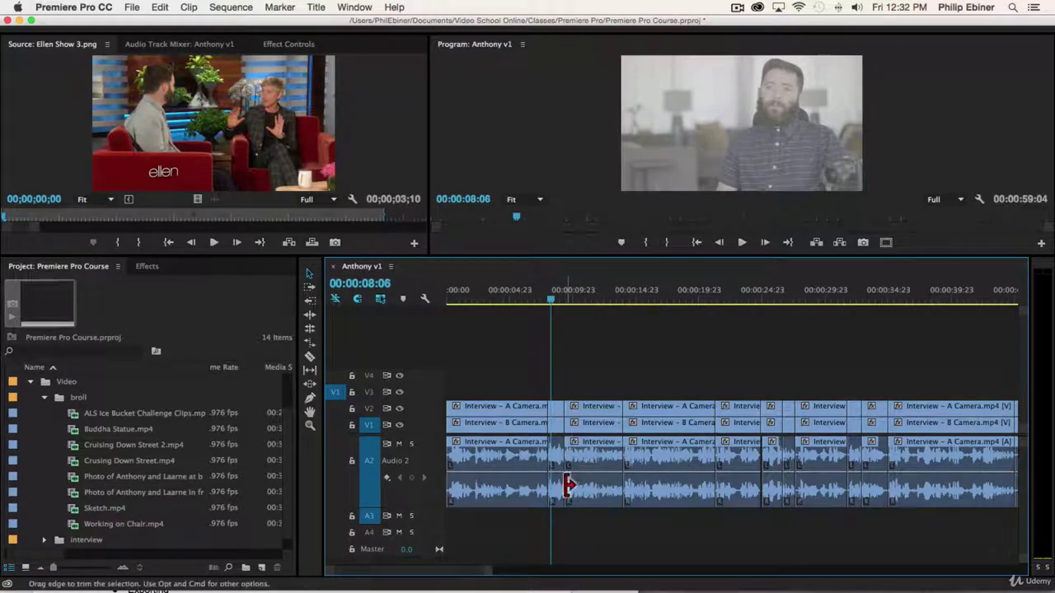
key("=")
key("space")
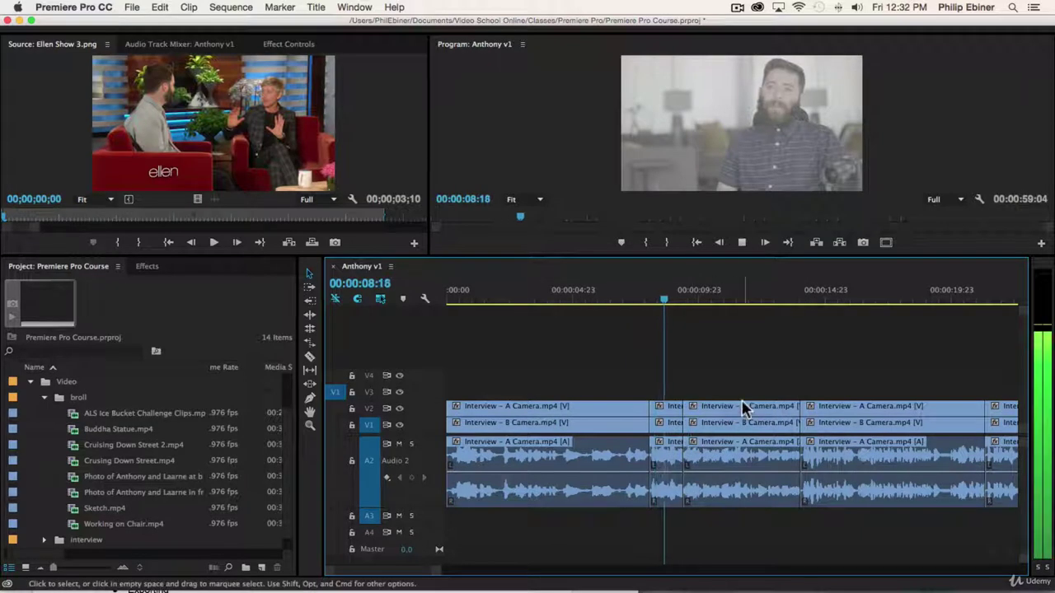
left_click(659, 295)
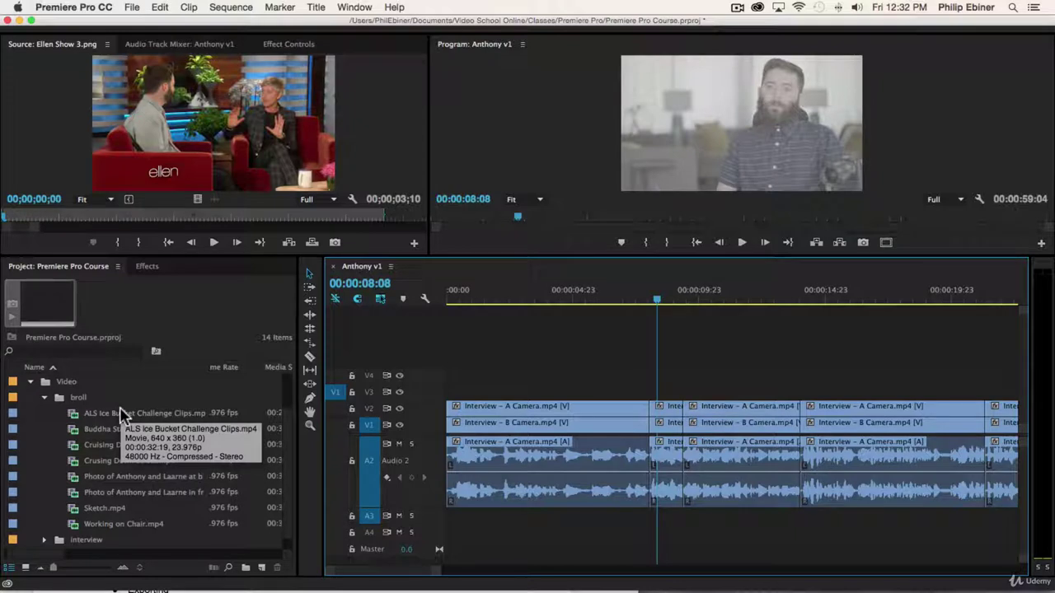
Load ALS Ice Bucket Challenge Clips in the Source monitor, enlarge the monitors and skim through the footage
double_click(120, 414)
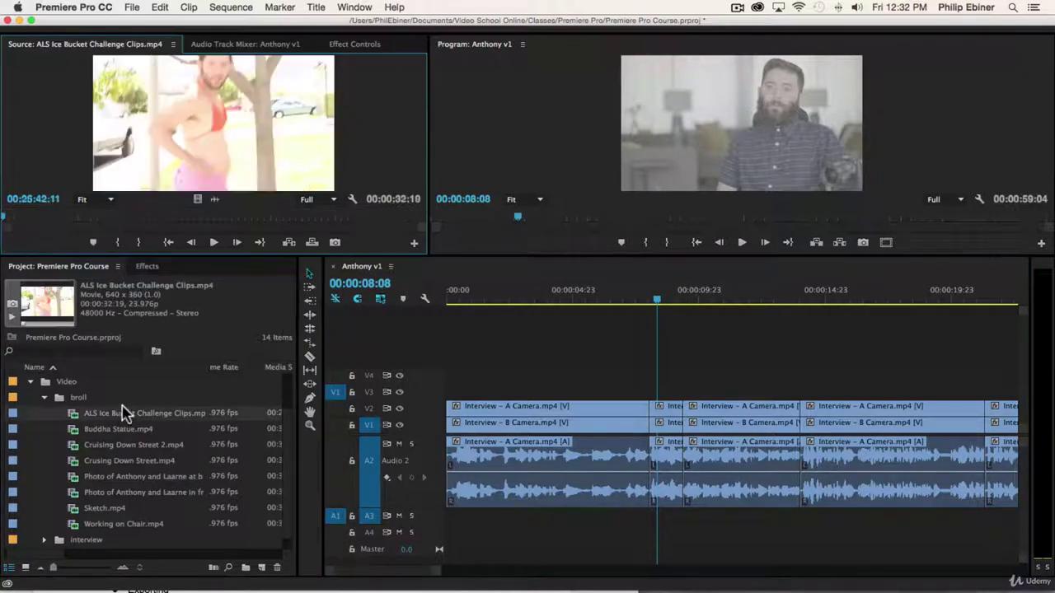
left_click_drag(29, 223, 35, 224)
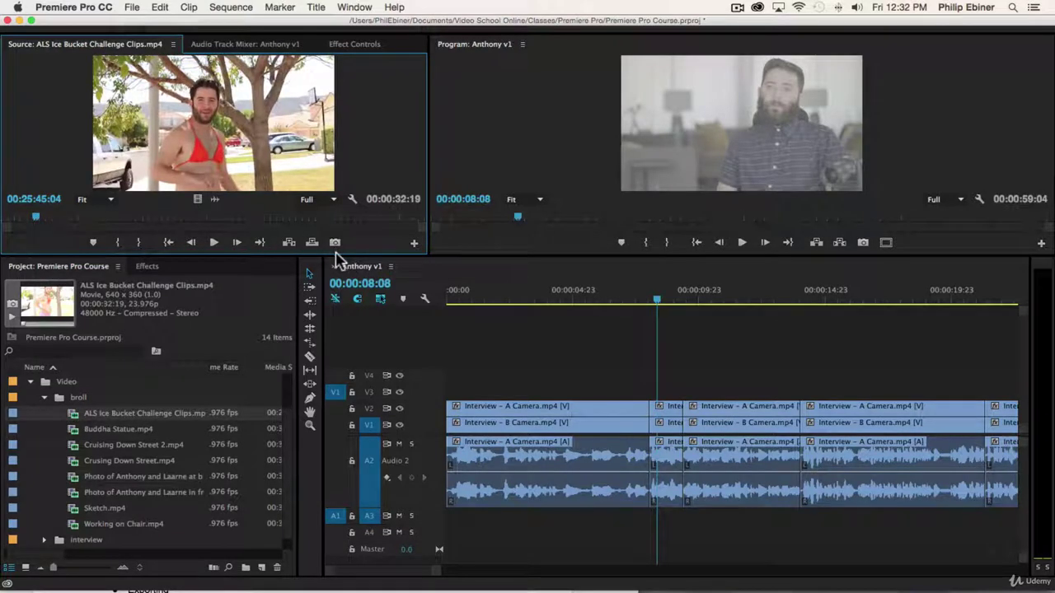
left_click_drag(335, 258, 352, 273)
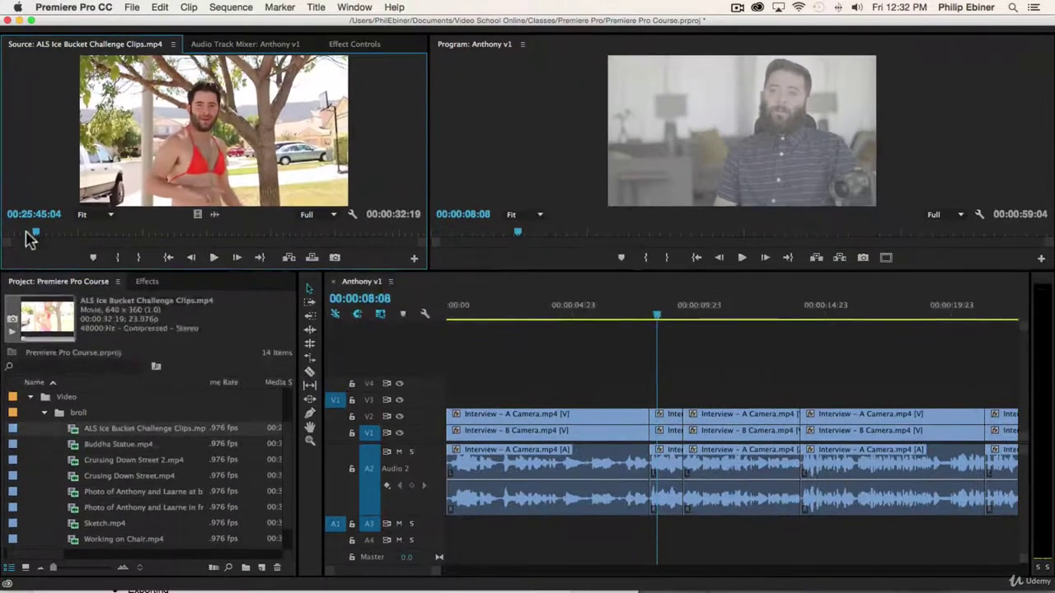
left_click_drag(36, 235, 77, 237)
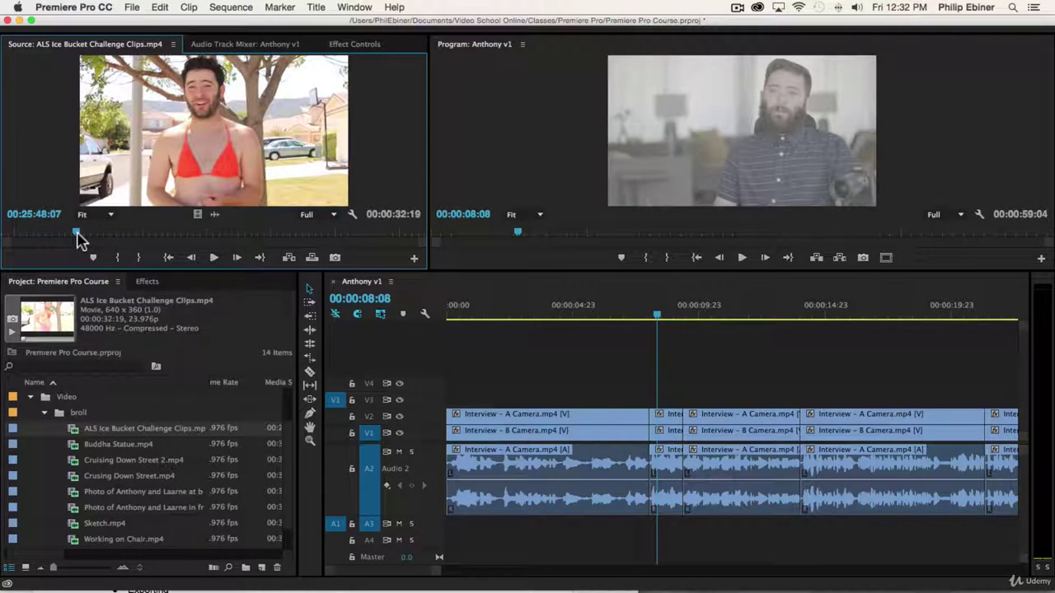
left_click_drag(102, 233, 169, 231)
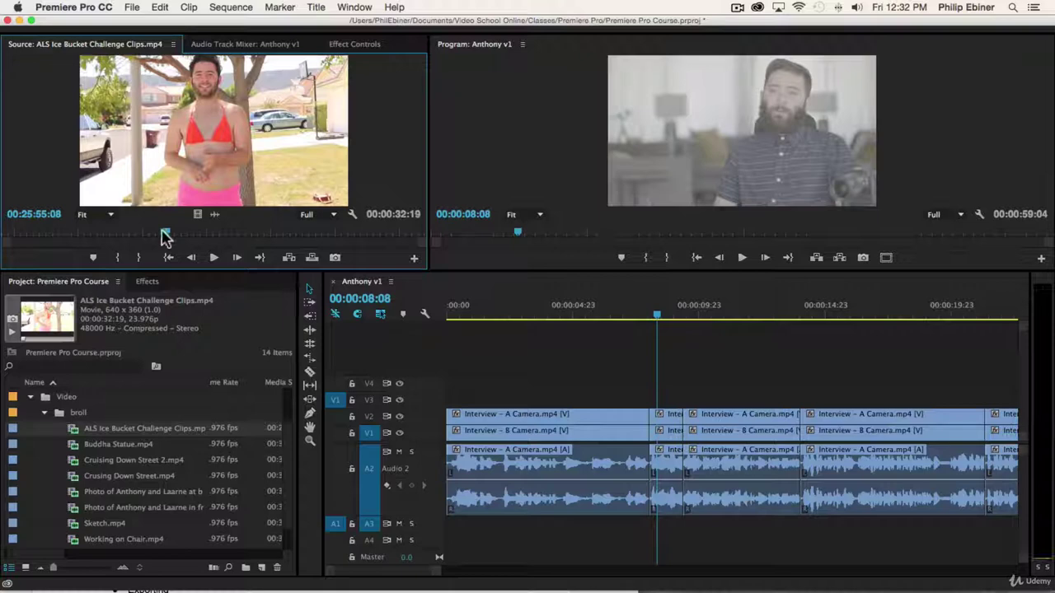
left_click_drag(170, 236, 107, 228)
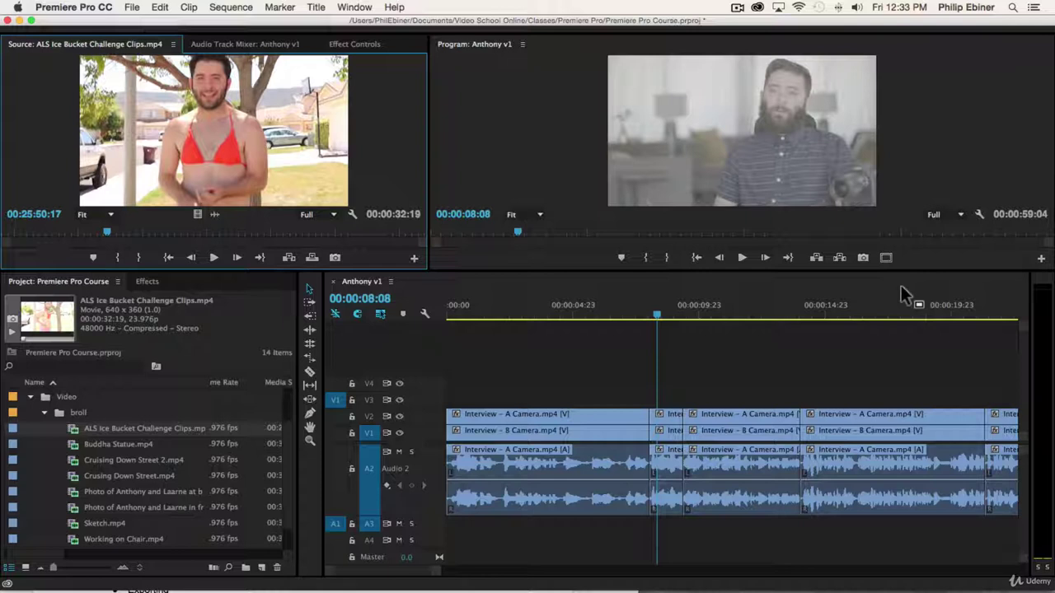
Scrub to the car-washing scene, set an In point there and play it forward
left_click(63, 233)
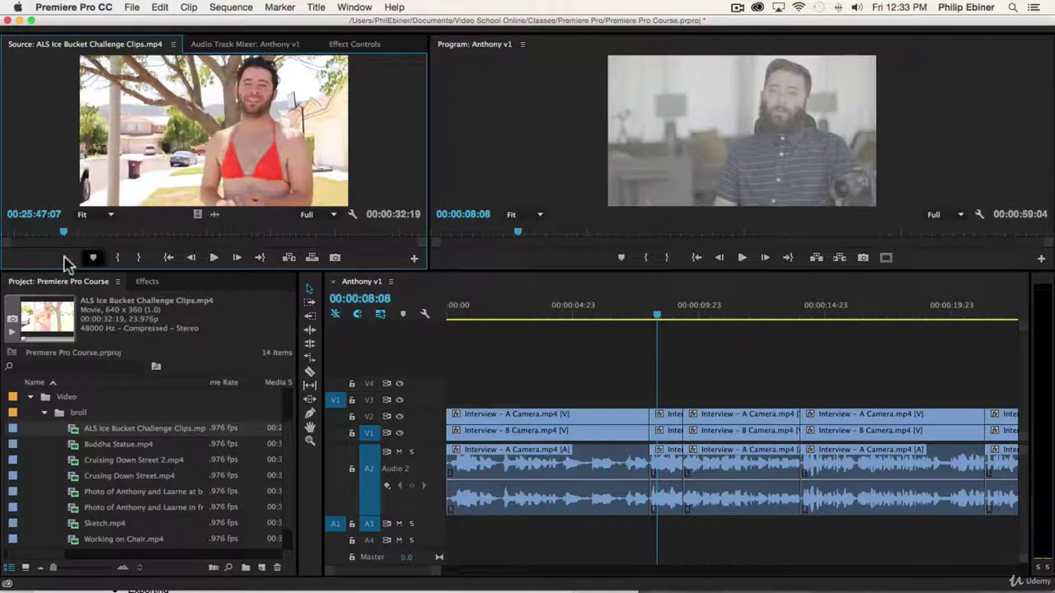
left_click_drag(111, 238, 184, 235)
key("i")
key("space")
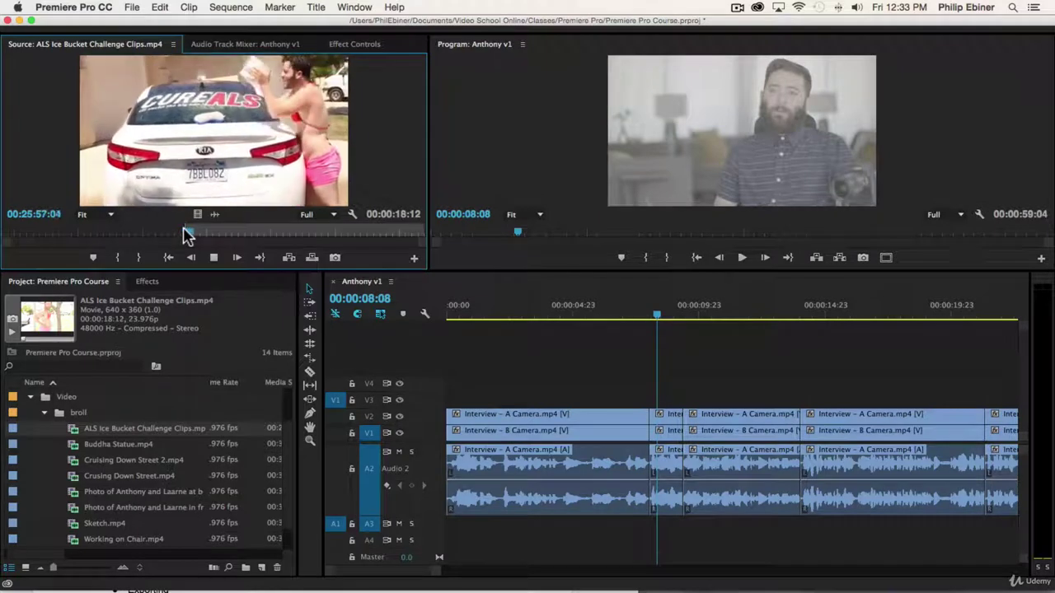
key("space")
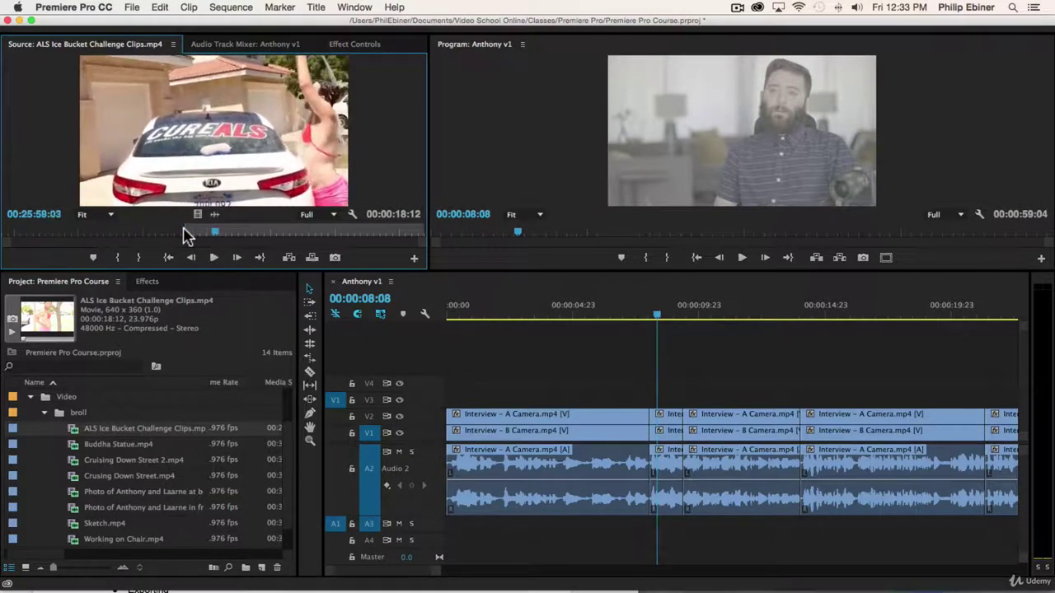
Mark the car shot's Out point and place it on Video 3 at 00:00:08:08, then review it
key("o")
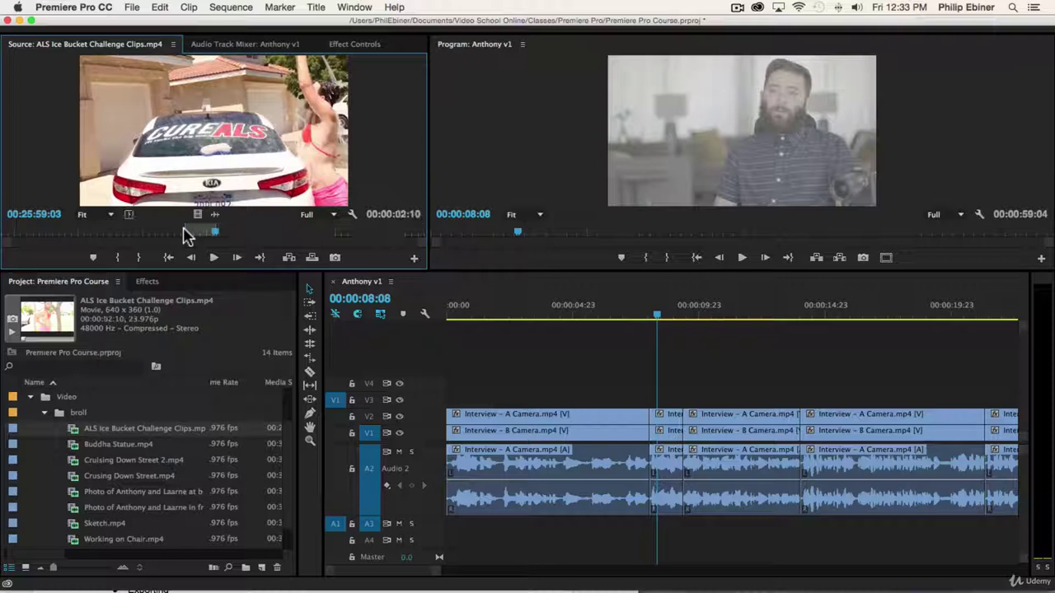
left_click_drag(216, 214, 650, 398)
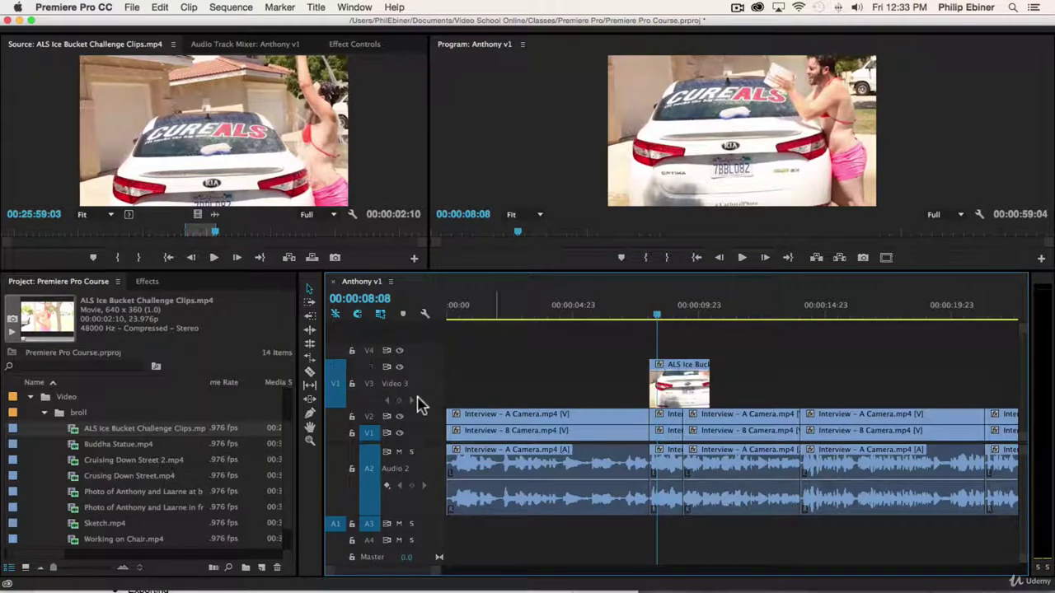
mouse_move(662, 316)
left_mouse_down()
mouse_move(650, 322)
mouse_move(704, 328)
mouse_move(662, 329)
left_mouse_up()
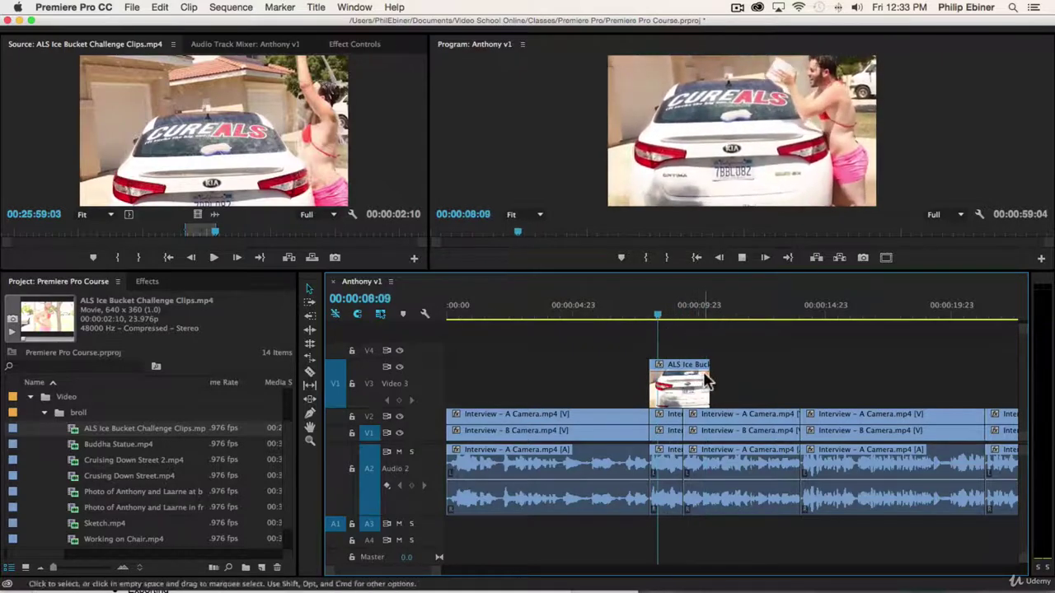
key("space")
key("space")
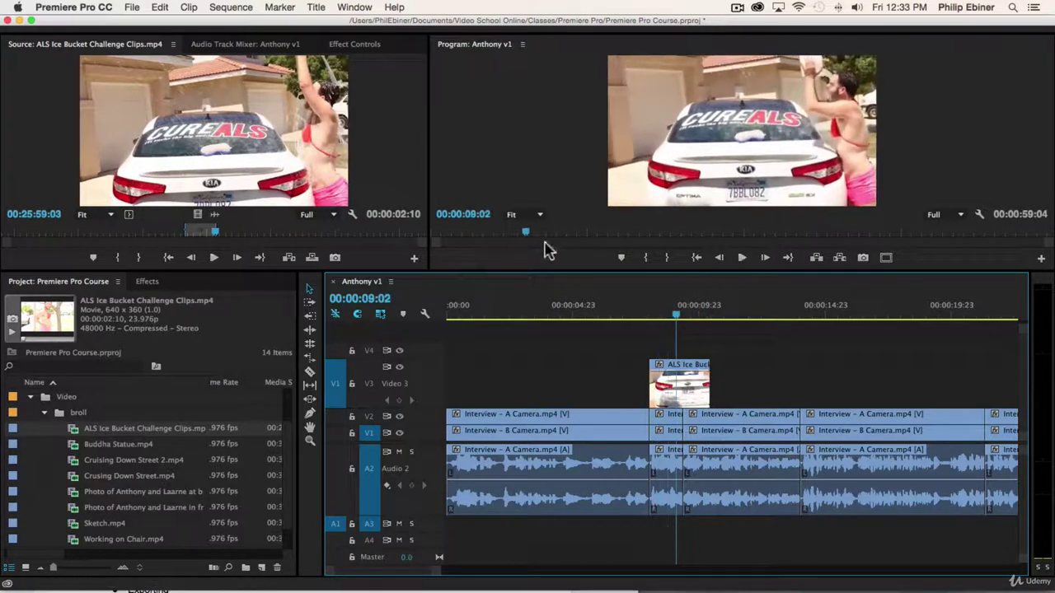
double_click(420, 422)
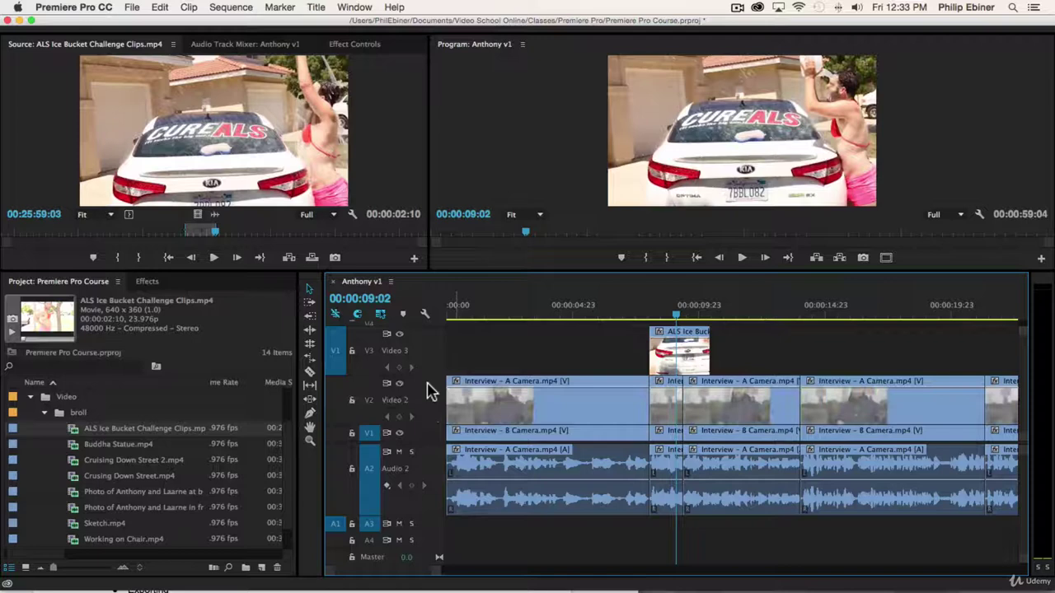
double_click(427, 436)
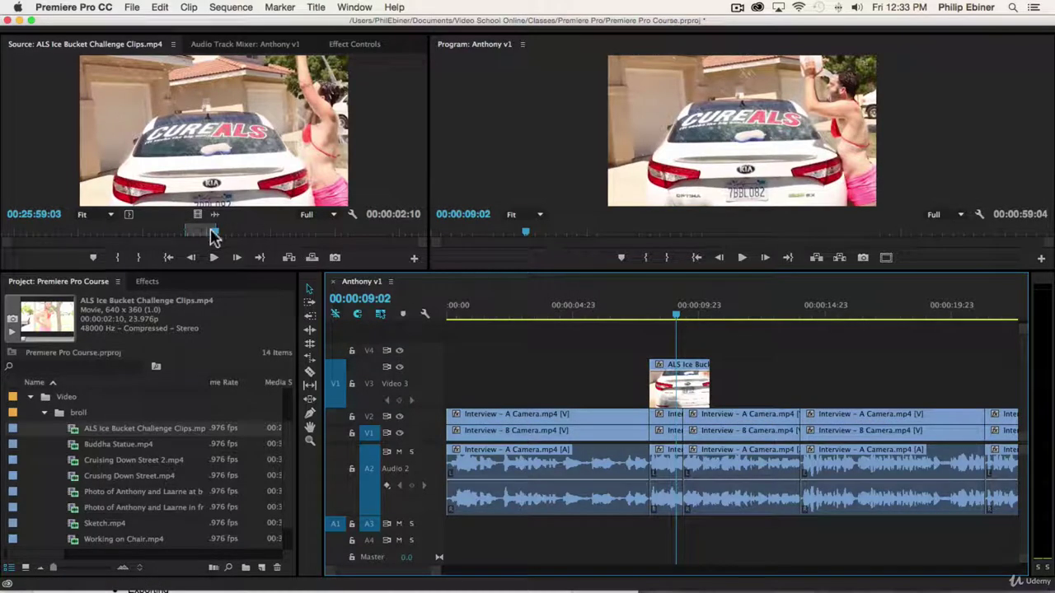
Mark a car-window shot in the source and place it on V3 right after the first cutaway
mouse_move(213, 237)
left_mouse_down()
mouse_move(277, 237)
mouse_move(260, 236)
left_mouse_up()
key("space")
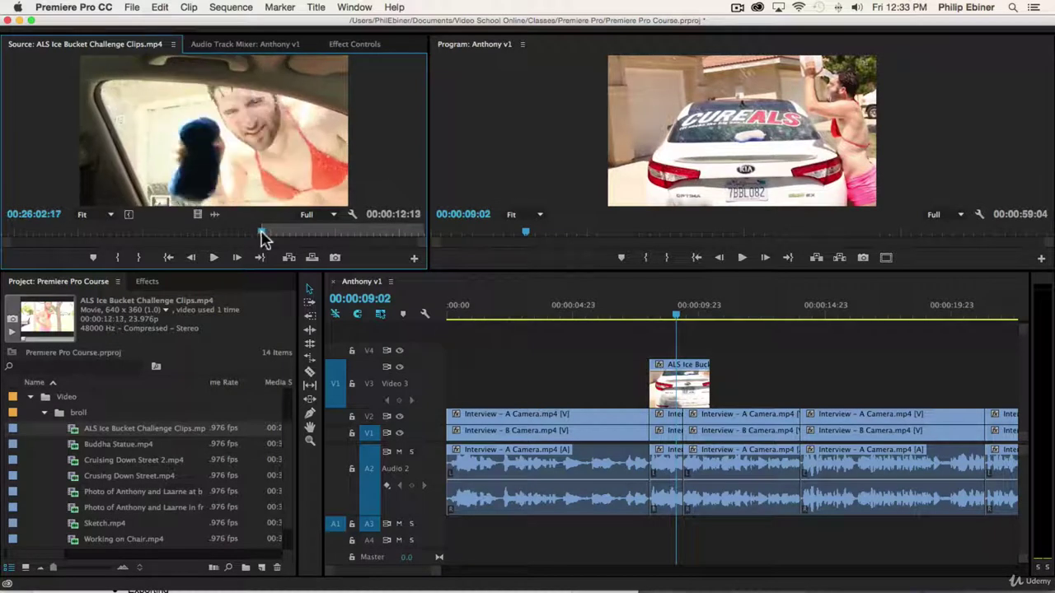
key("space")
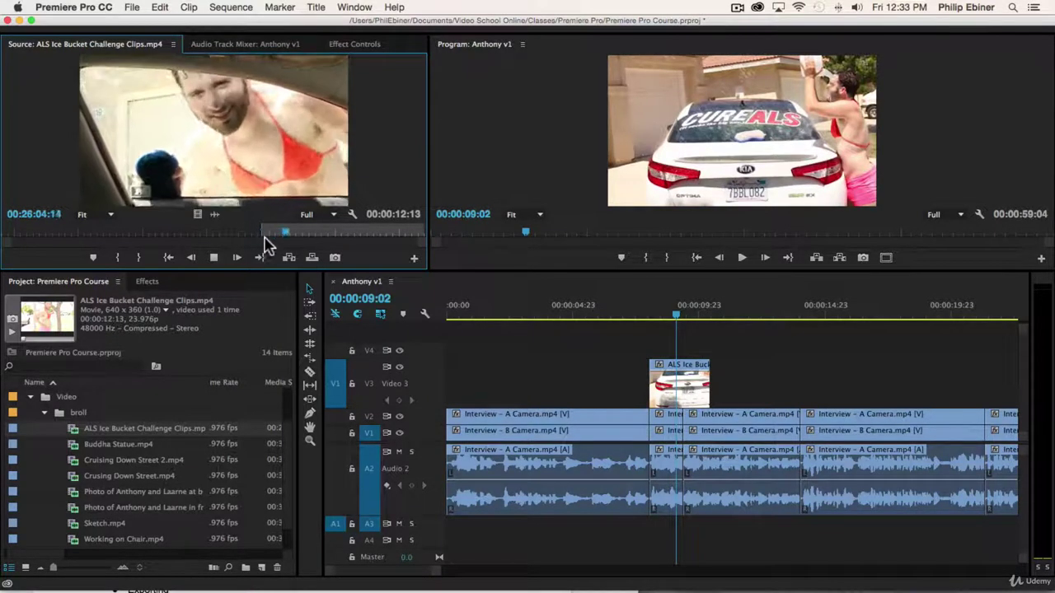
key("space")
key("o")
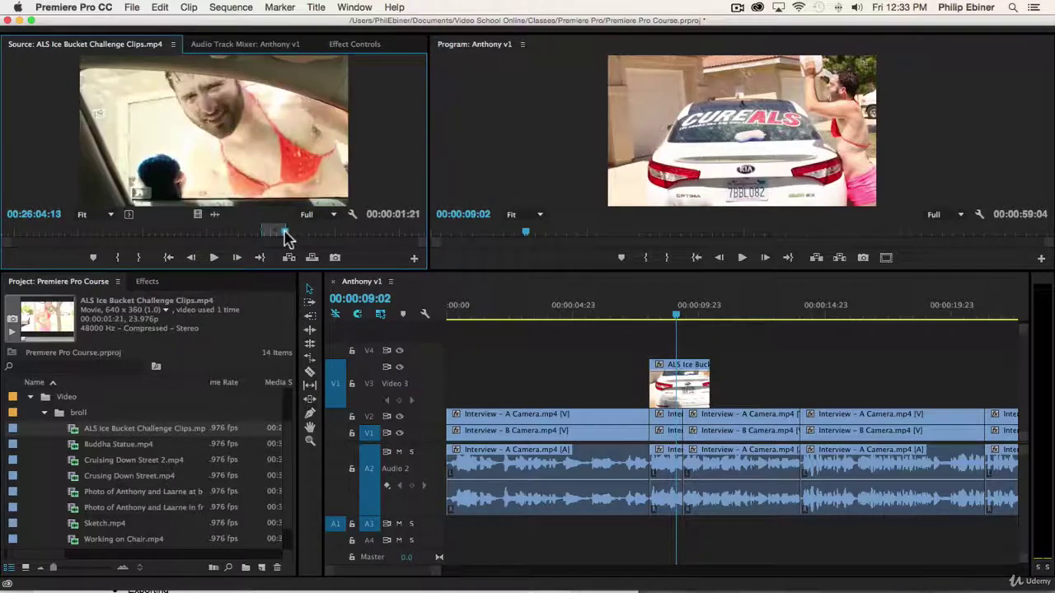
left_click_drag(570, 310, 715, 386)
left_click(631, 314)
key("space")
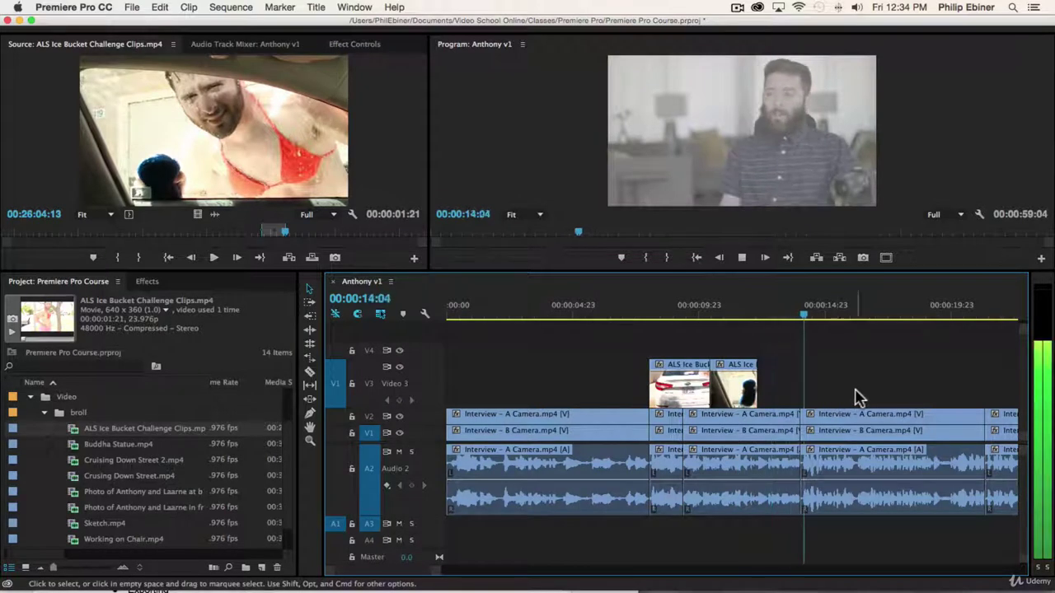
key("space")
Mark the ice-bucket dump shot with In and Out points and place it after the car-window shot
mouse_move(301, 238)
left_mouse_down()
mouse_move(336, 236)
mouse_move(302, 236)
left_mouse_up()
key("i")
key("space")
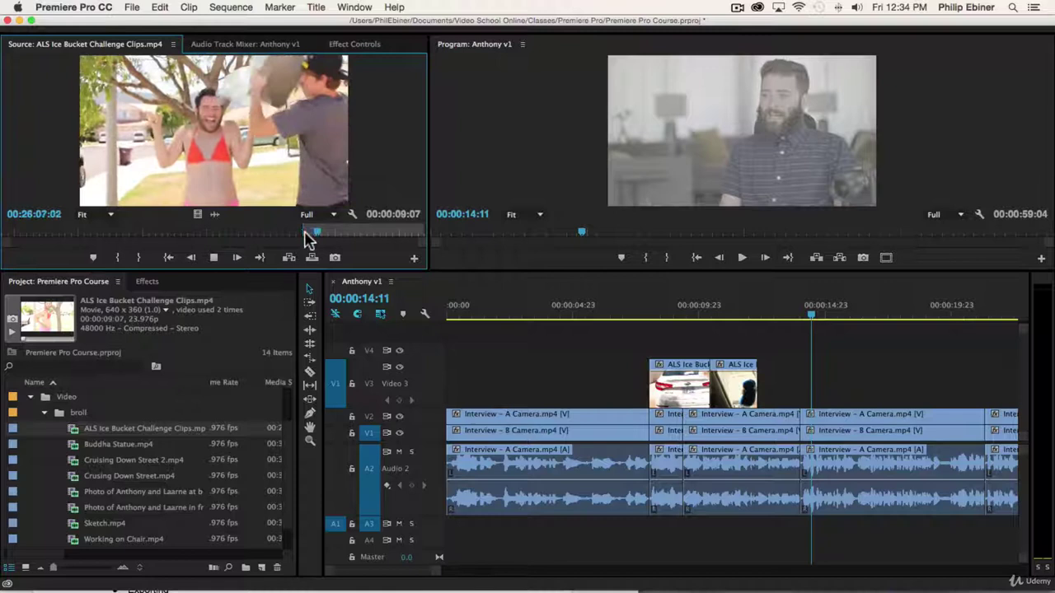
key("o")
key("o")
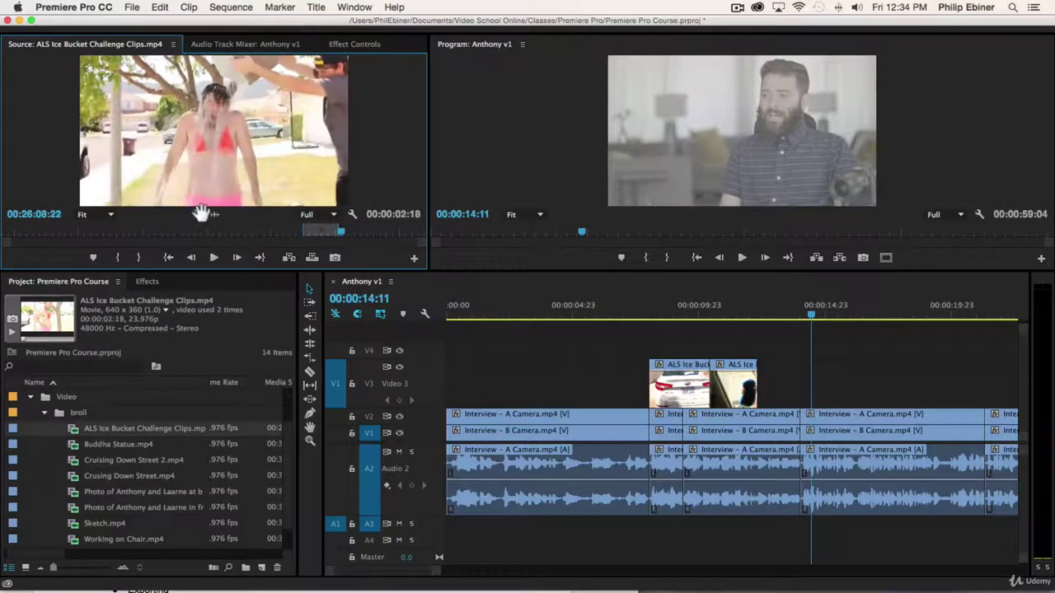
left_click_drag(200, 207, 767, 383)
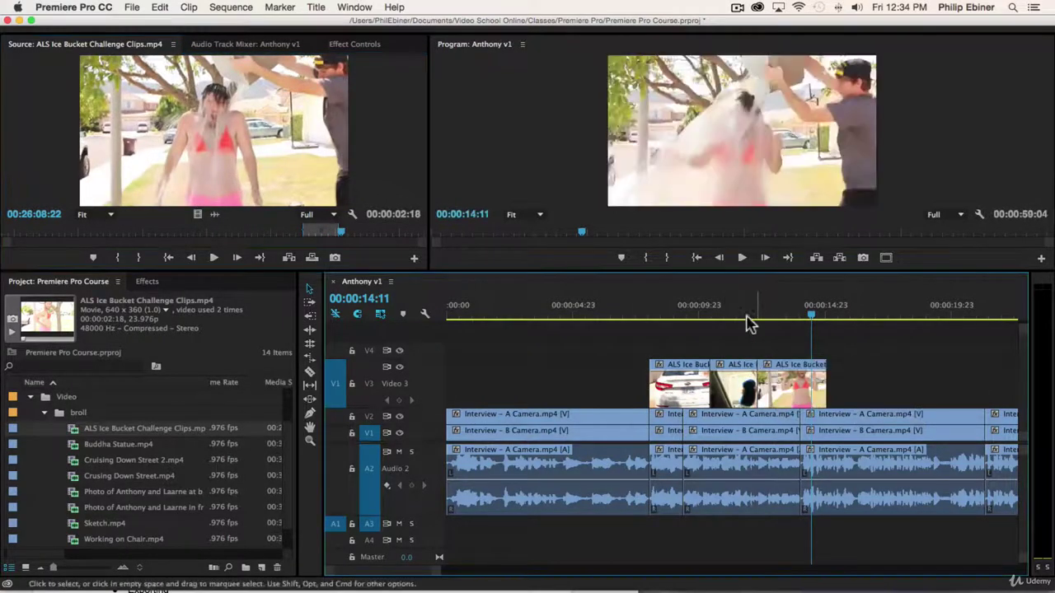
left_click_drag(748, 316, 735, 315)
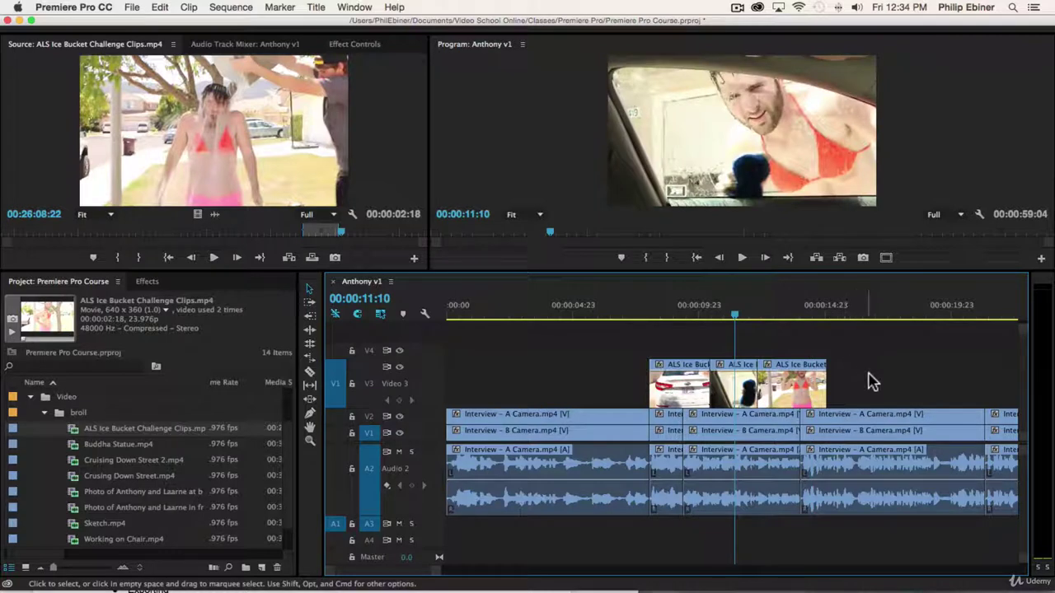
key("space")
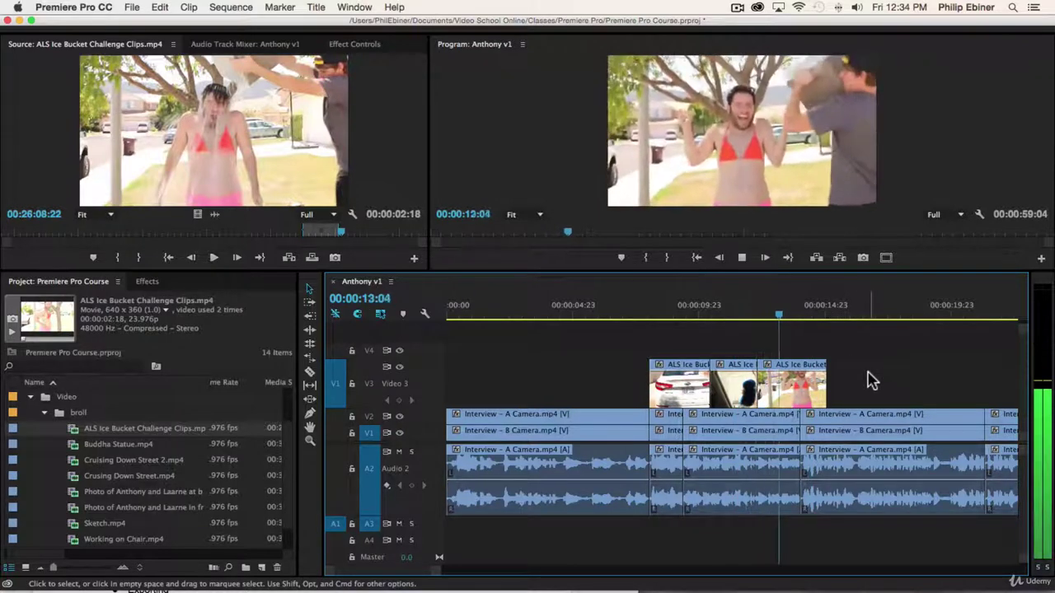
key("space")
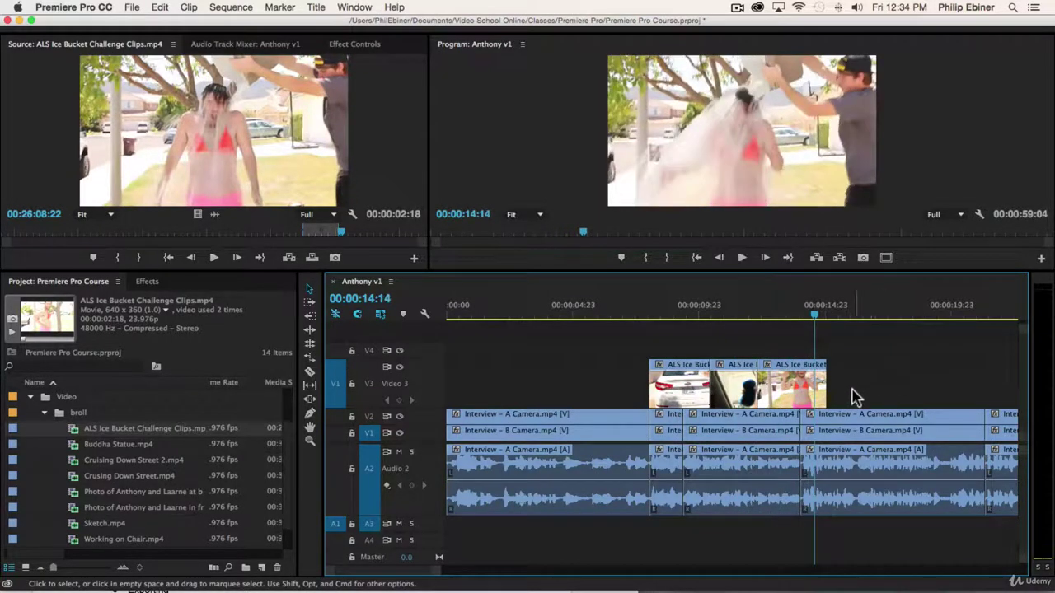
Play back the three cutaways to review them and shrink the Audio 2 track height
key("space")
scroll(887, 384, "down", 3)
key("space")
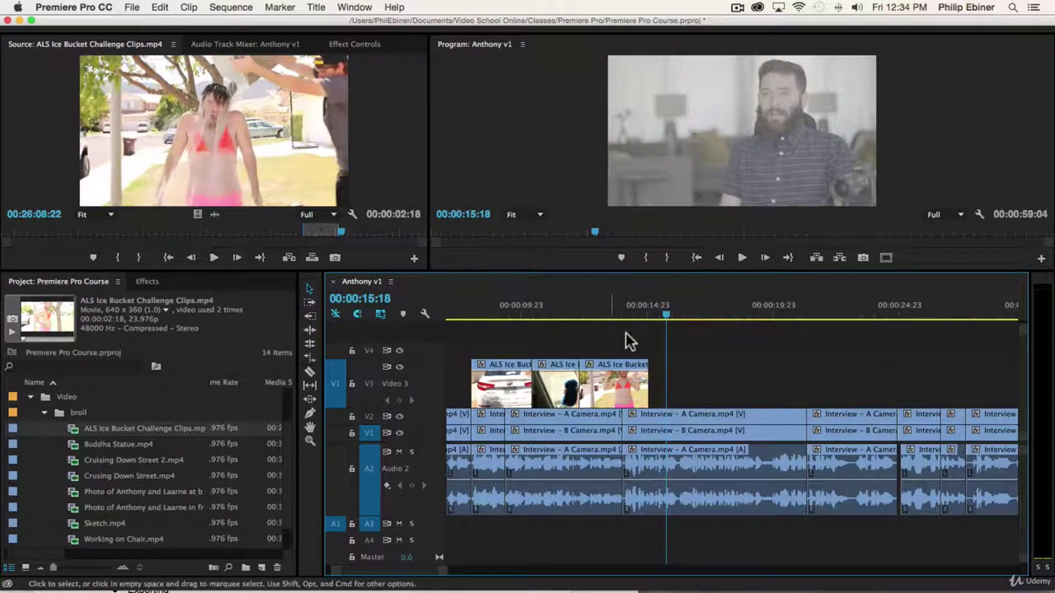
left_click_drag(610, 314, 643, 320)
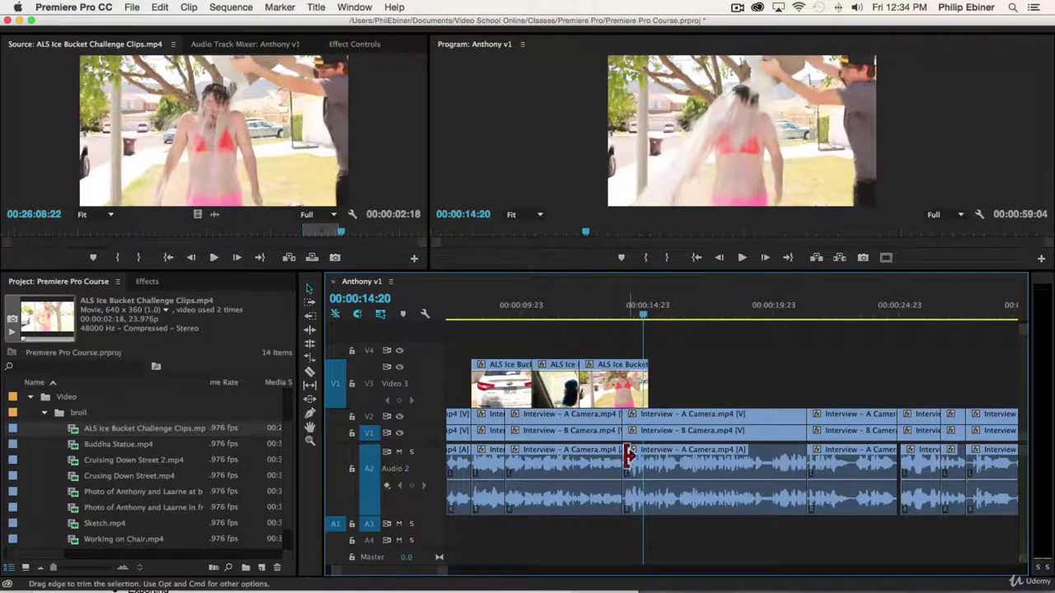
key("alt+minus")
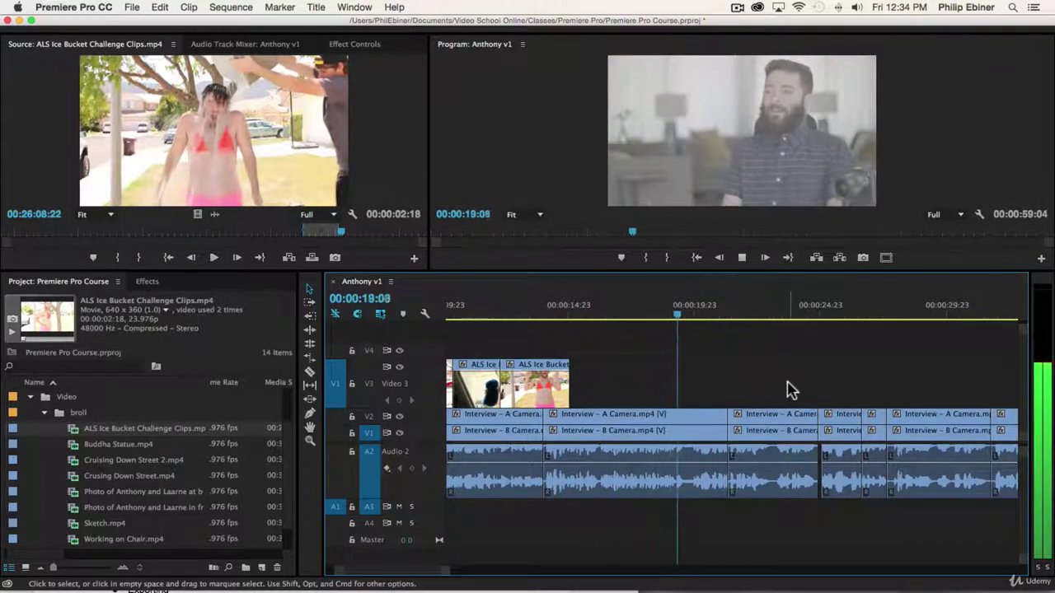
key("space")
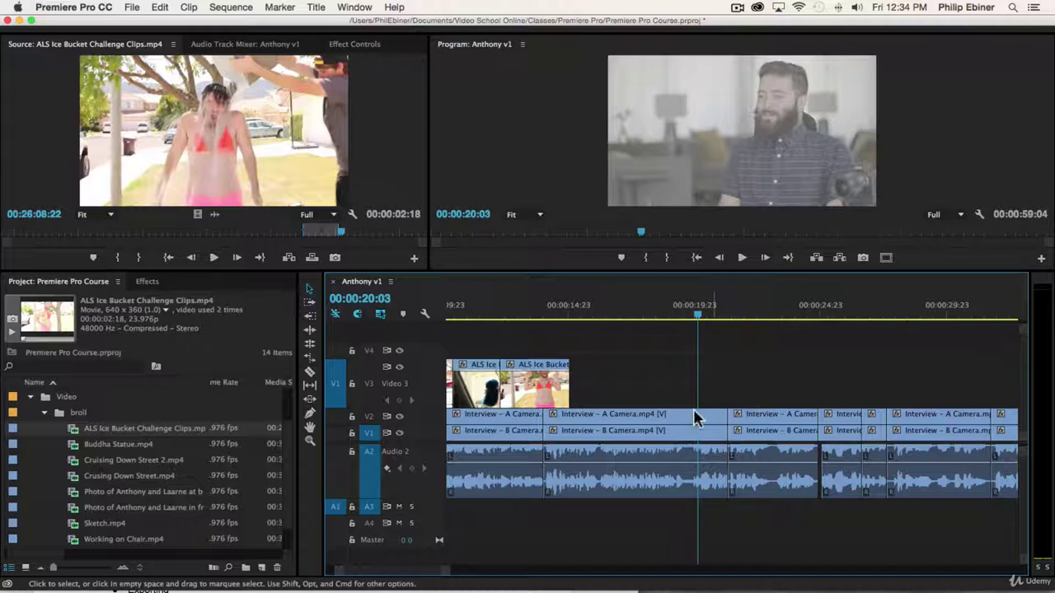
key("space")
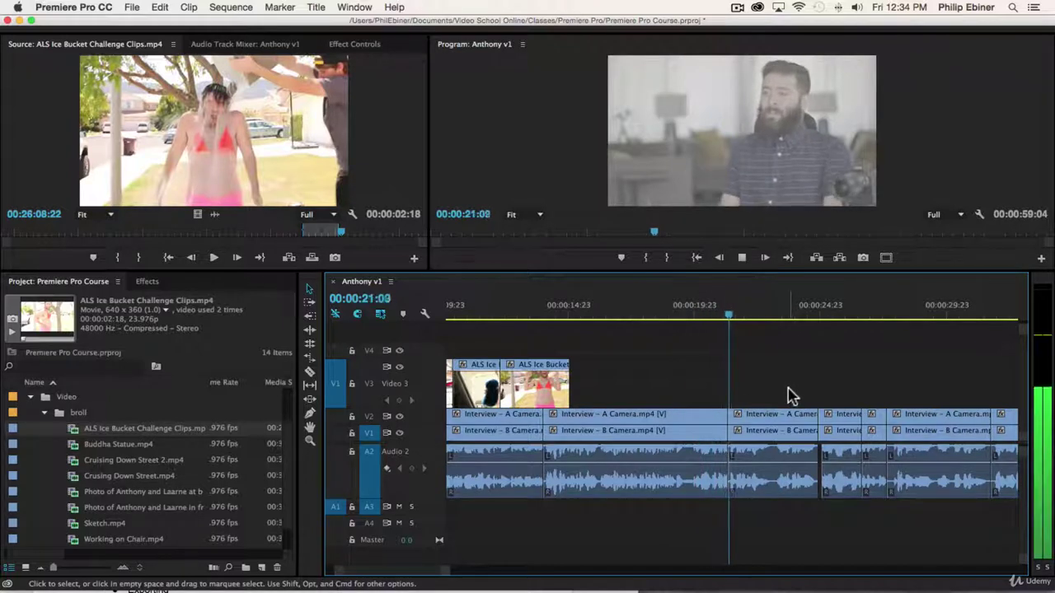
key("space")
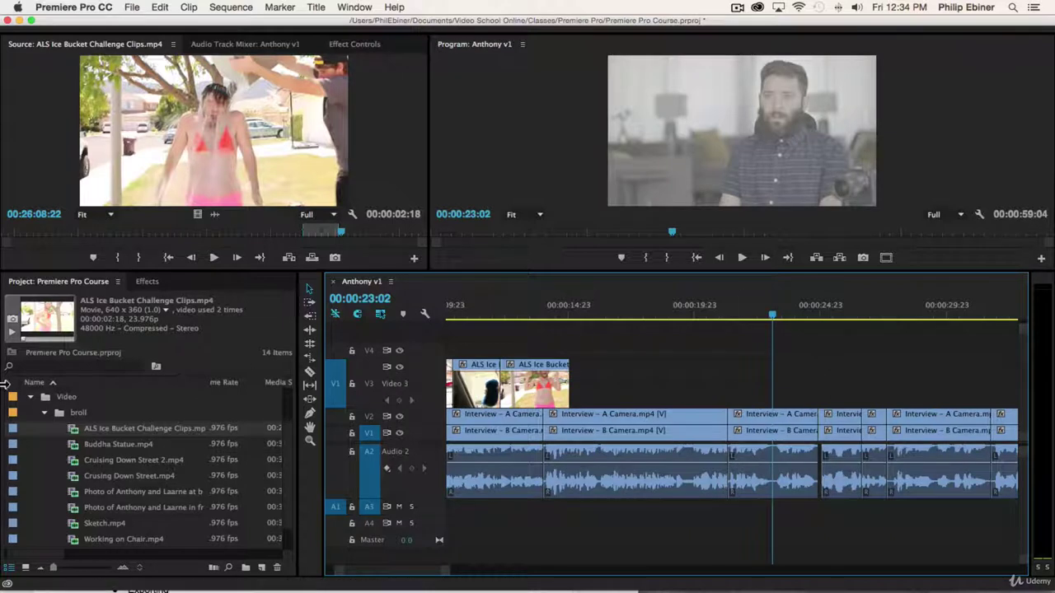
Collapse broll, open Photos, preview the Social Media screenshots, and select Social Media 1 through 4.png
left_click(45, 413)
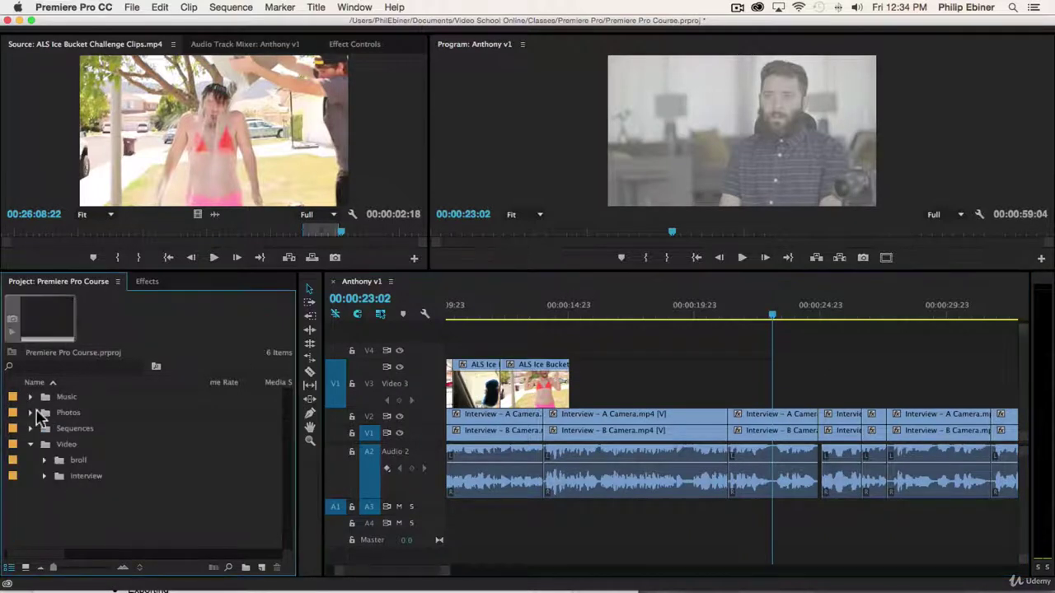
left_click(30, 413)
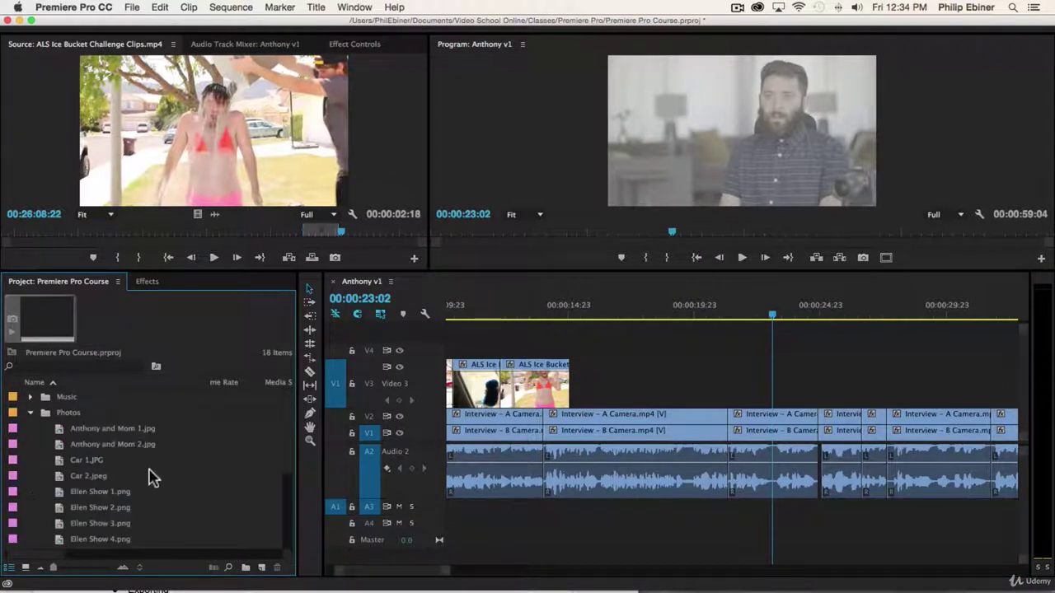
scroll(153, 475, "down", 3)
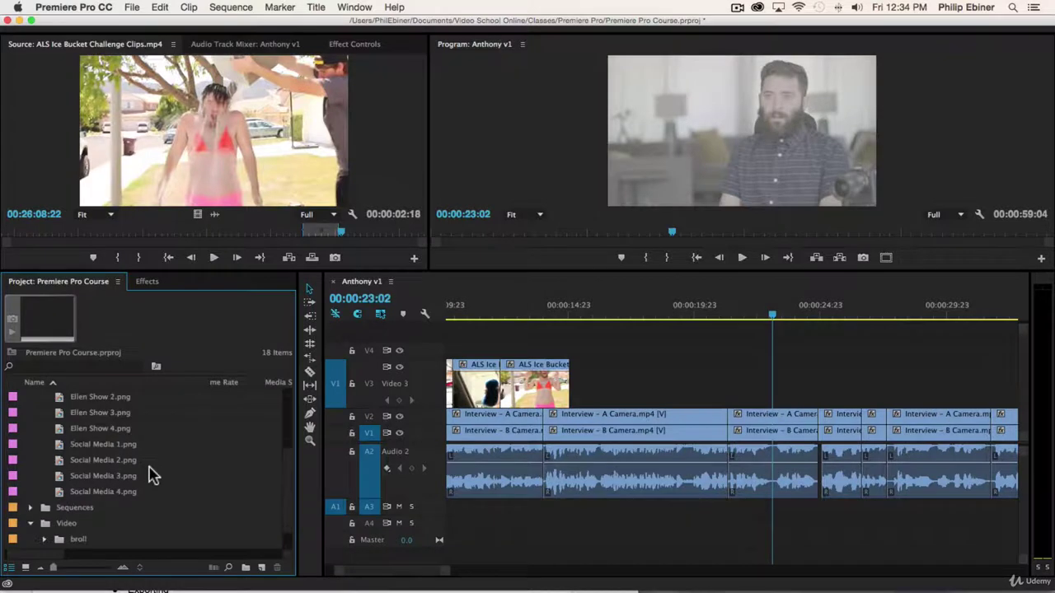
double_click(106, 449)
double_click(103, 462)
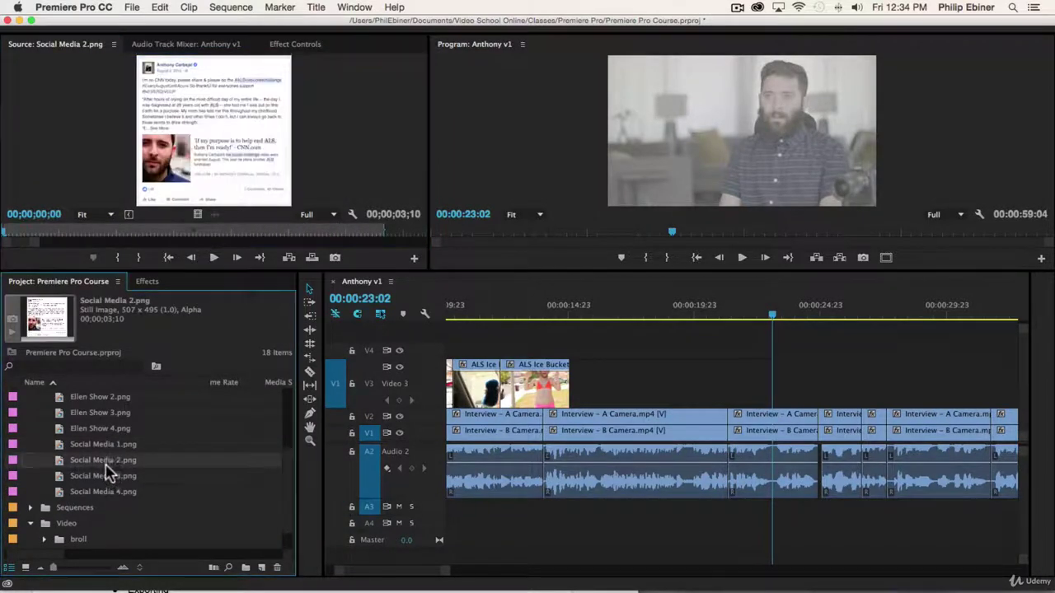
double_click(104, 477)
double_click(106, 492)
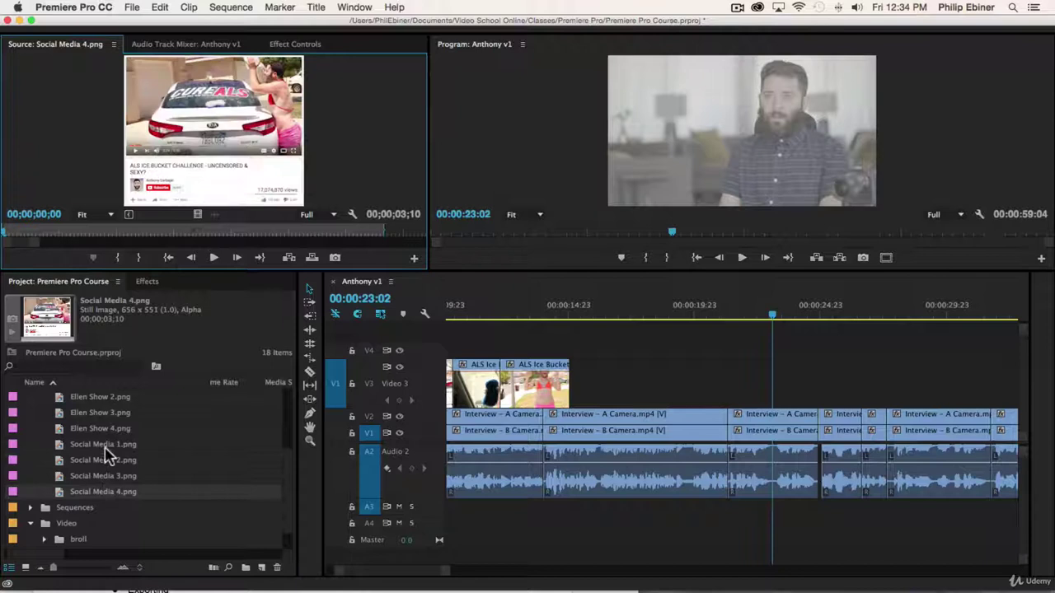
left_click(105, 447)
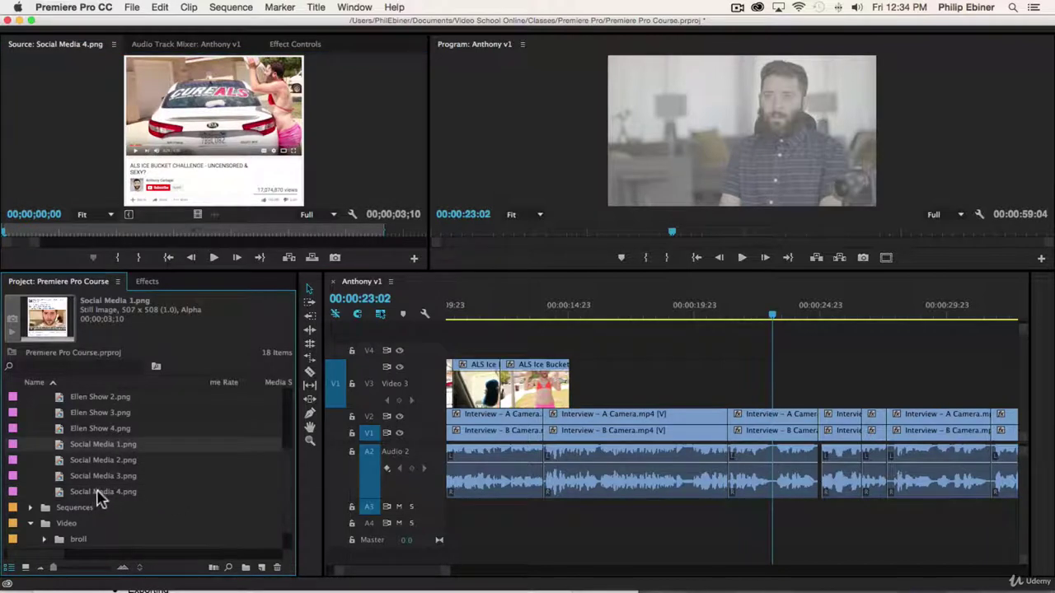
left_click(98, 493, "shift")
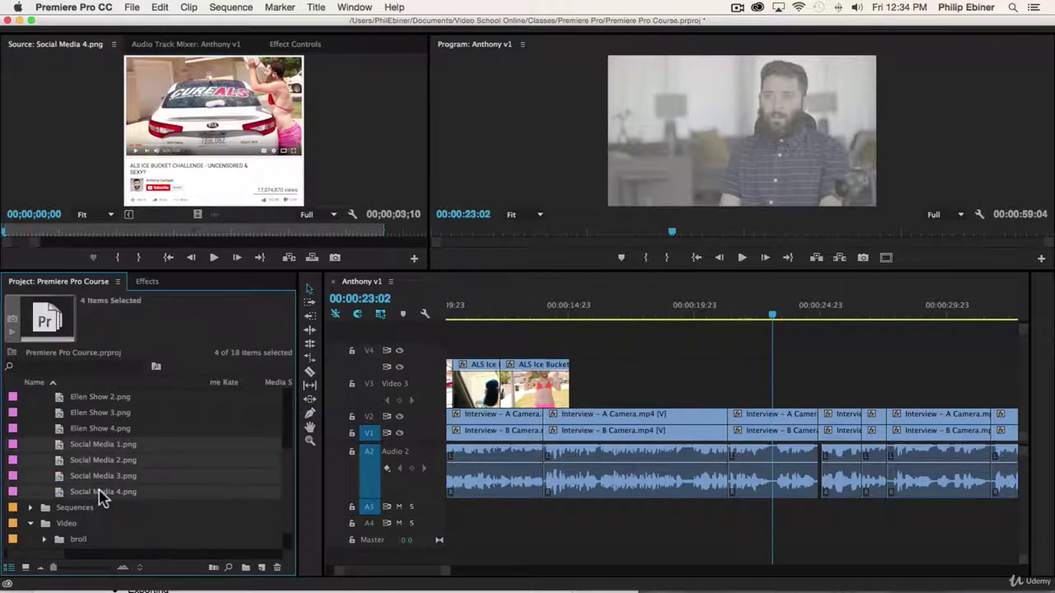
Place Social Media 1–4 on V3 at the playhead and move 2, 3 and 4 onto V4, V5 and V6
left_click_drag(110, 498, 897, 402)
scroll(874, 402, "down", 3)
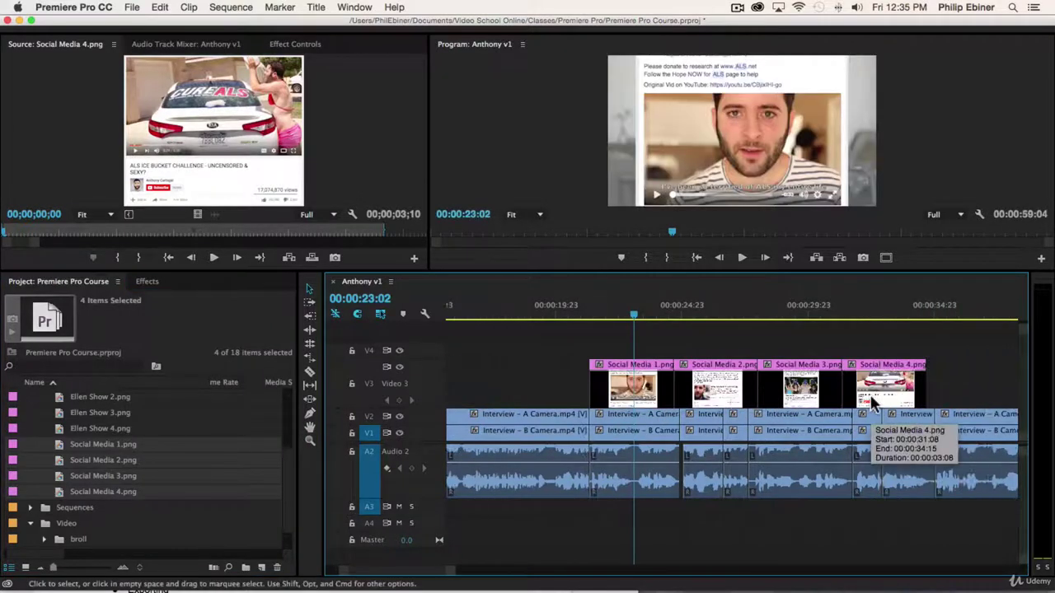
left_click(731, 396)
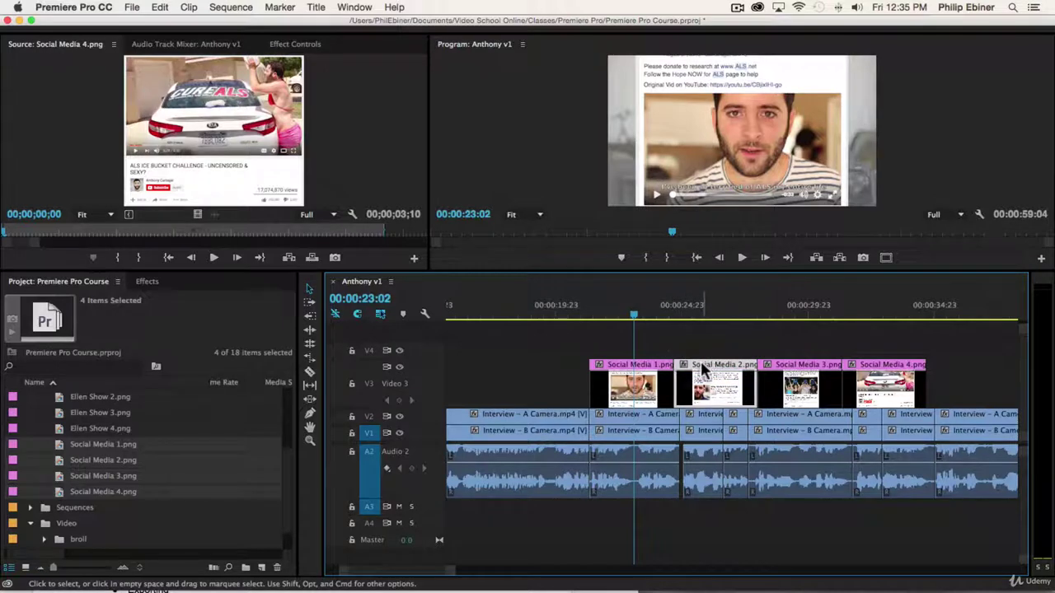
left_click_drag(701, 373, 645, 360)
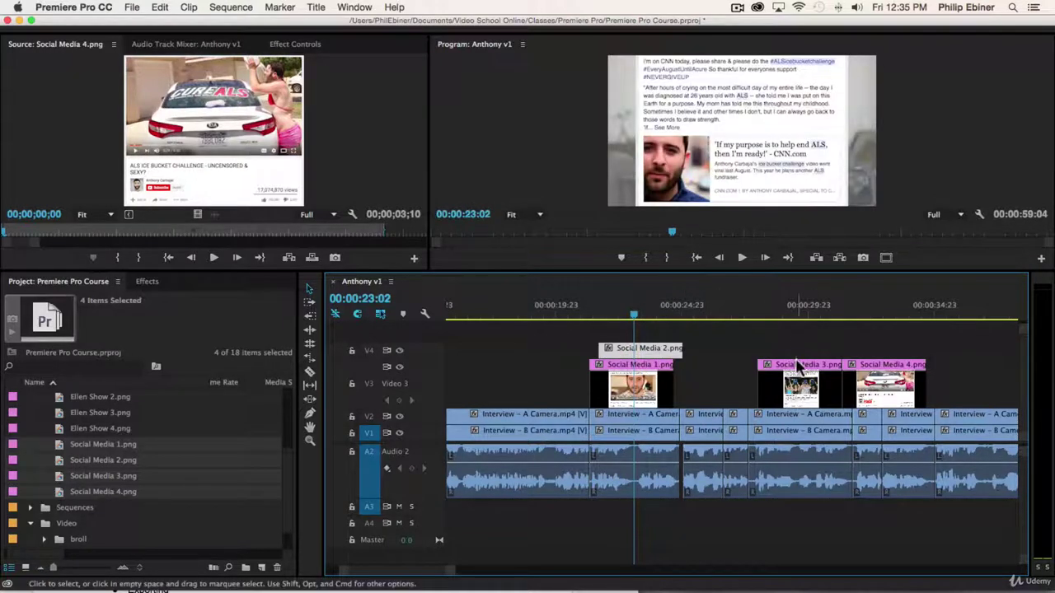
left_click_drag(796, 370, 653, 333)
scroll(821, 368, "up", 1)
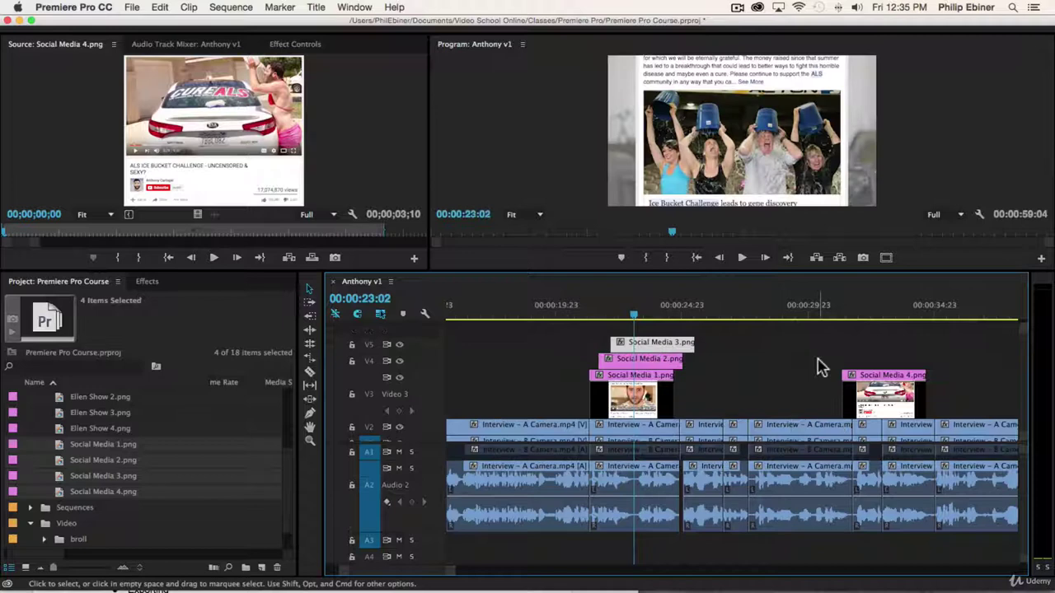
left_click_drag(872, 407, 658, 333)
scroll(511, 353, "up", 2)
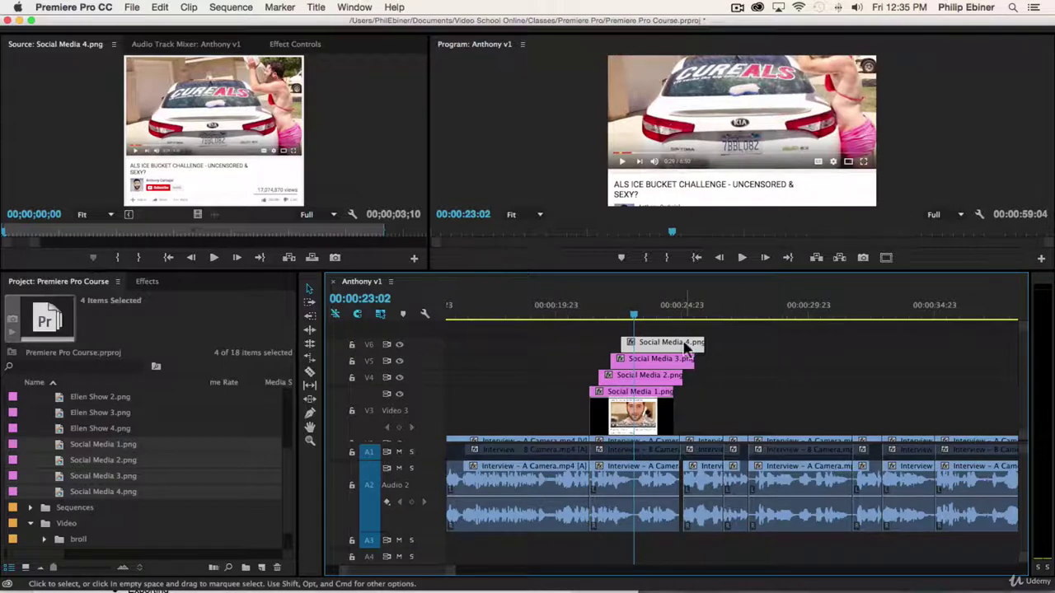
Scrub through the staggered screenshots from the start of Social Media 1 and enlarge the viewers
left_click_drag(629, 313, 656, 314)
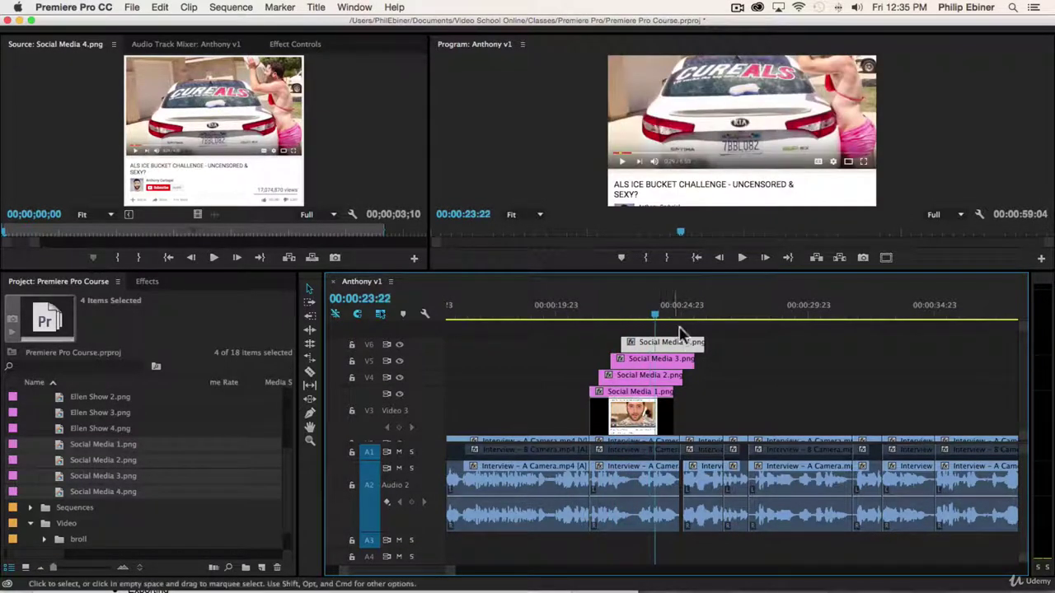
left_click(590, 314)
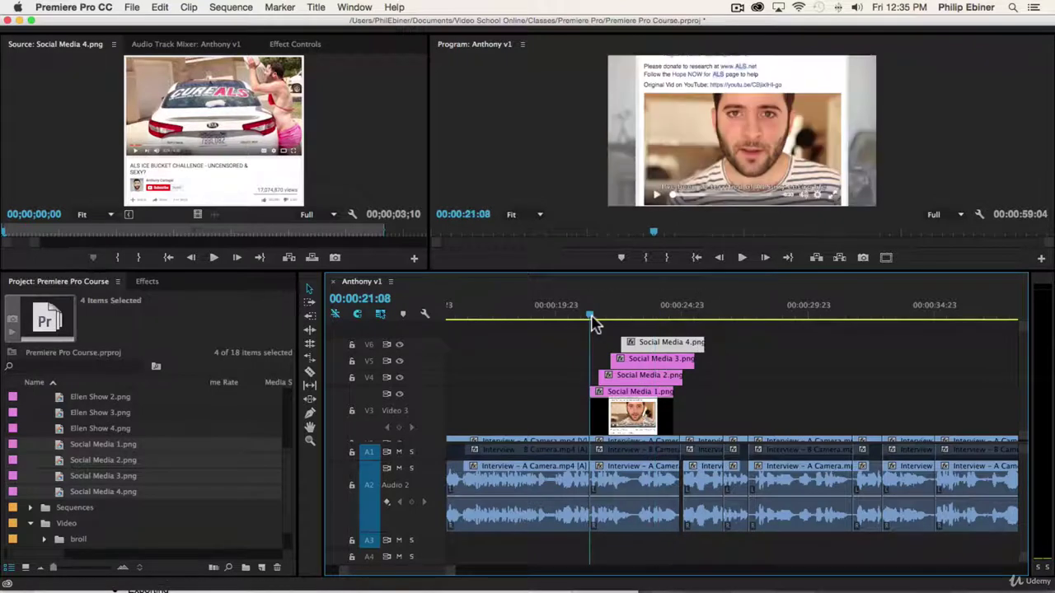
scroll(699, 399, "down", 2)
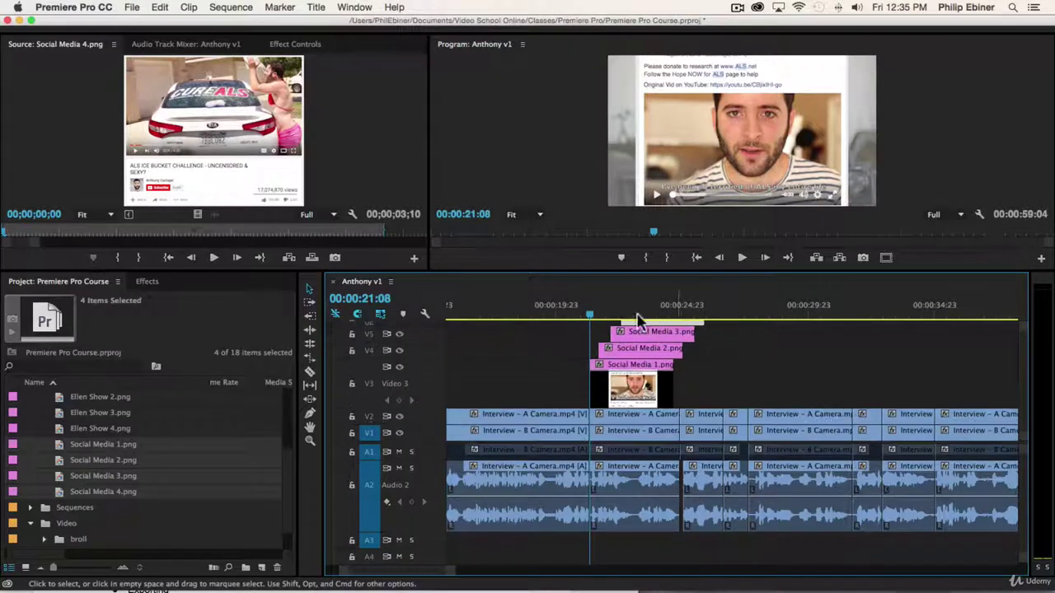
left_click_drag(621, 313, 596, 314)
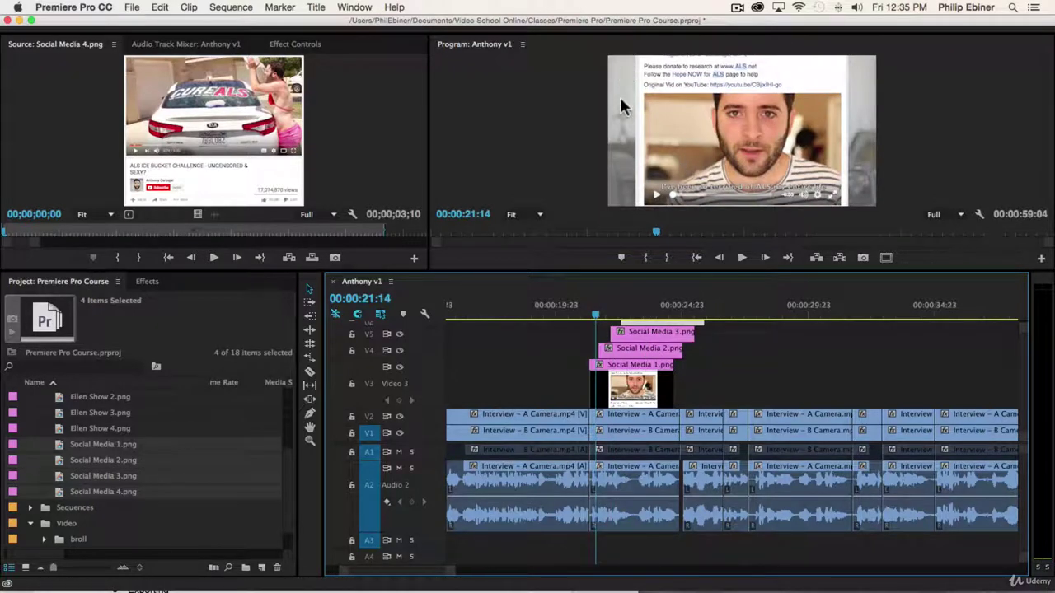
left_click_drag(702, 272, 702, 316)
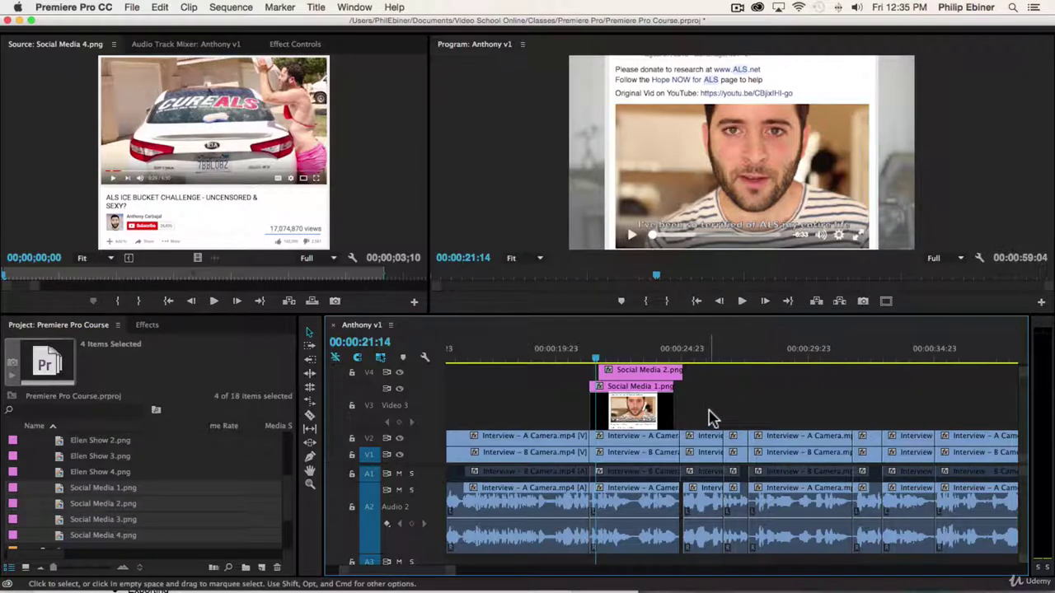
Enlarge the timeline, box-select the four Social Media clips and move them up onto V4–V7
scroll(705, 421, "up", 3)
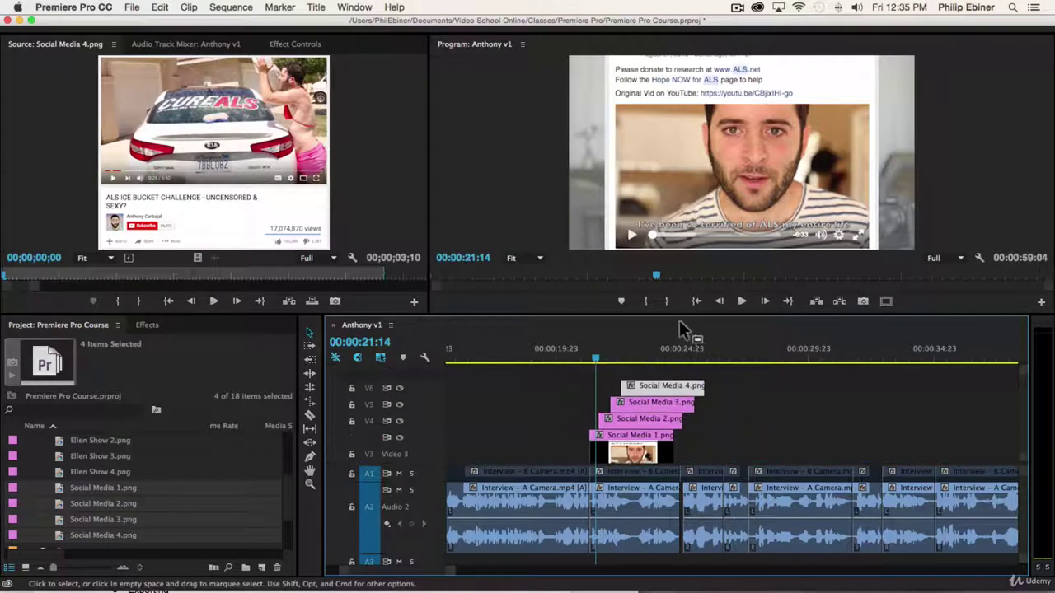
left_click_drag(675, 318, 667, 223)
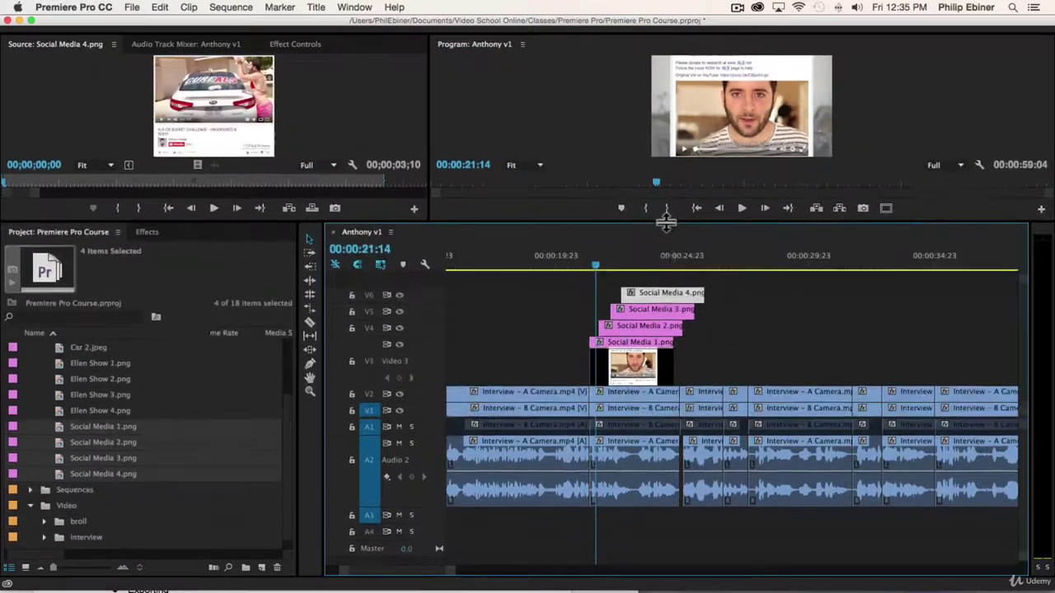
left_click_drag(707, 361, 651, 294)
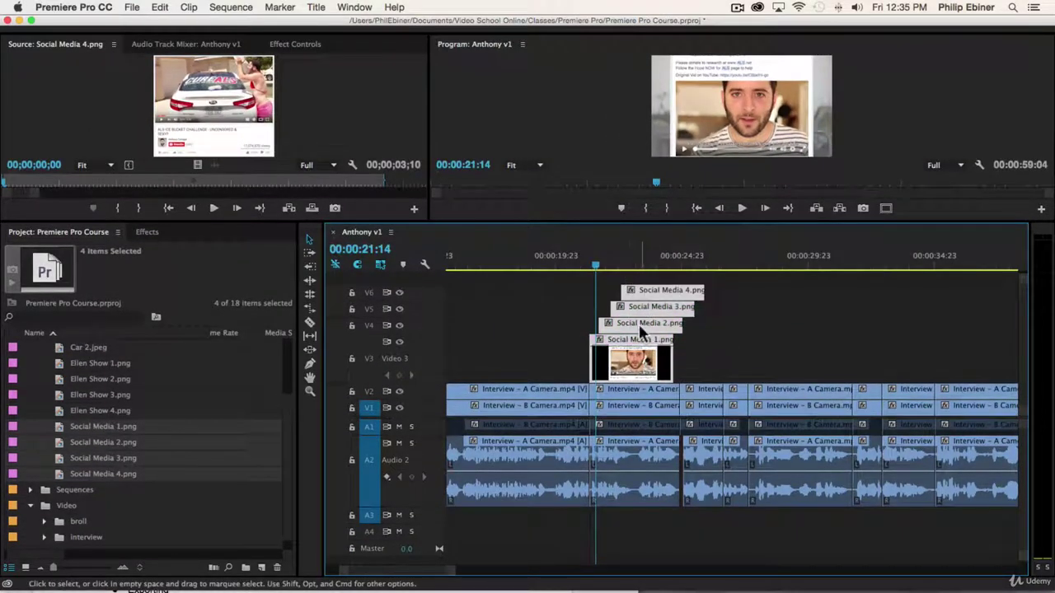
left_click_drag(633, 348, 635, 325)
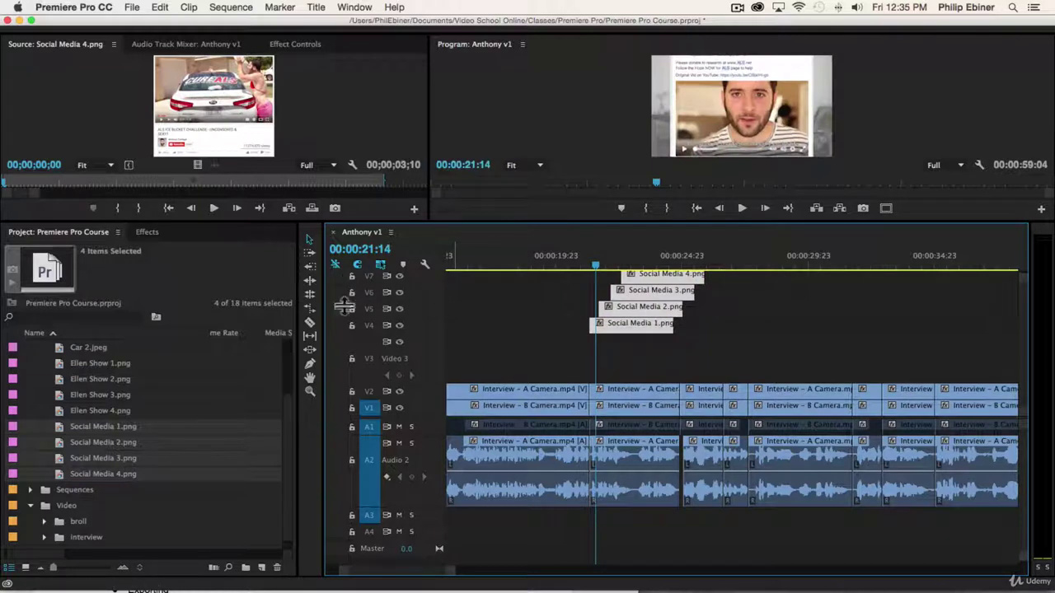
scroll(487, 313, "up", 1)
scroll(676, 346, "down", 1)
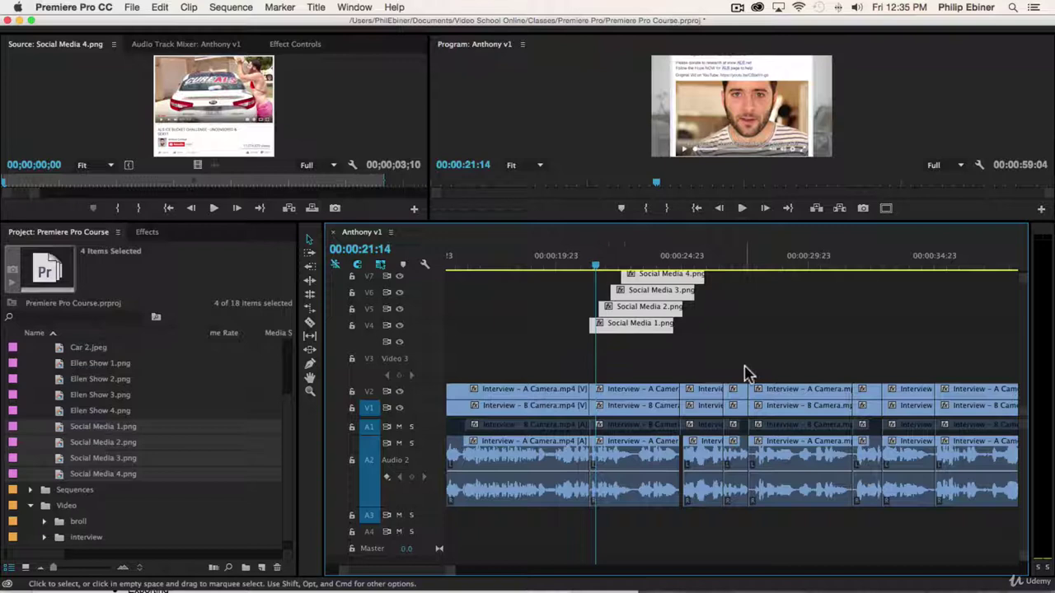
Deselect the Social Media images and collapse the Photos folder
scroll(93, 401, "up", 3)
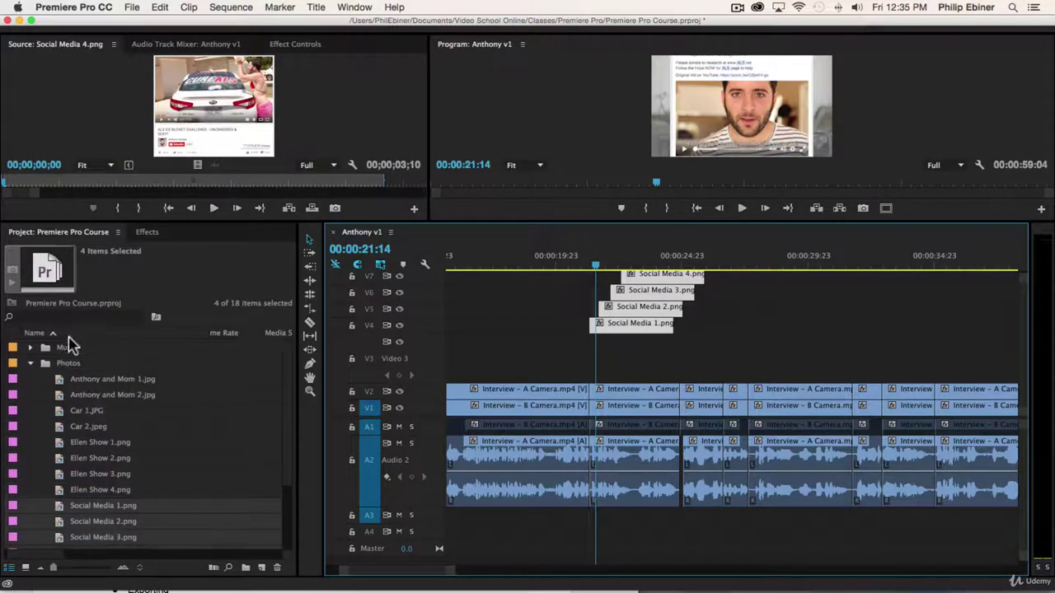
scroll(142, 484, "down", 3)
left_click(27, 521)
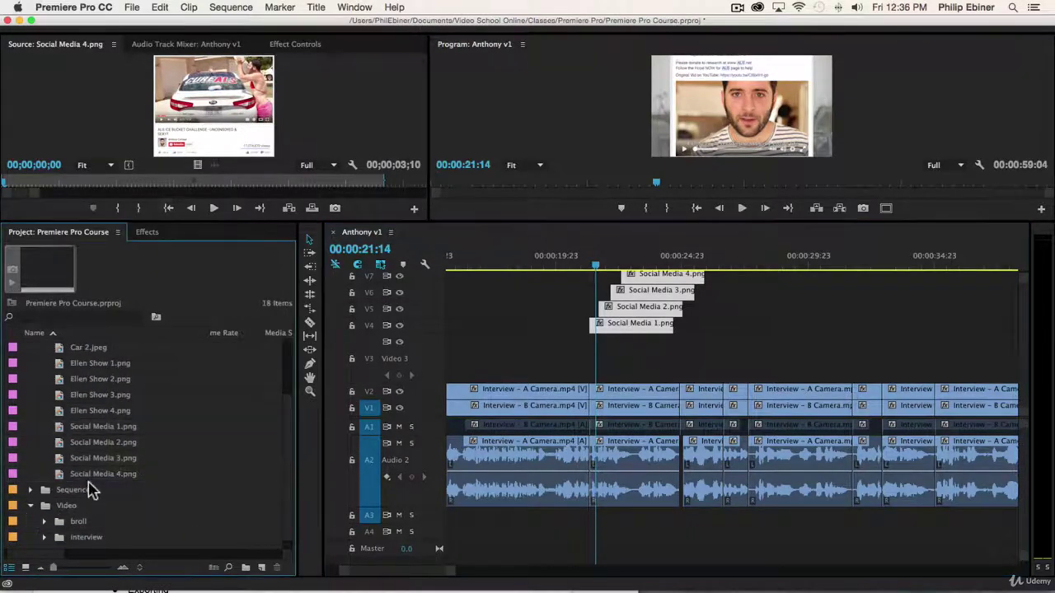
scroll(82, 461, "up", 3)
left_click(31, 364)
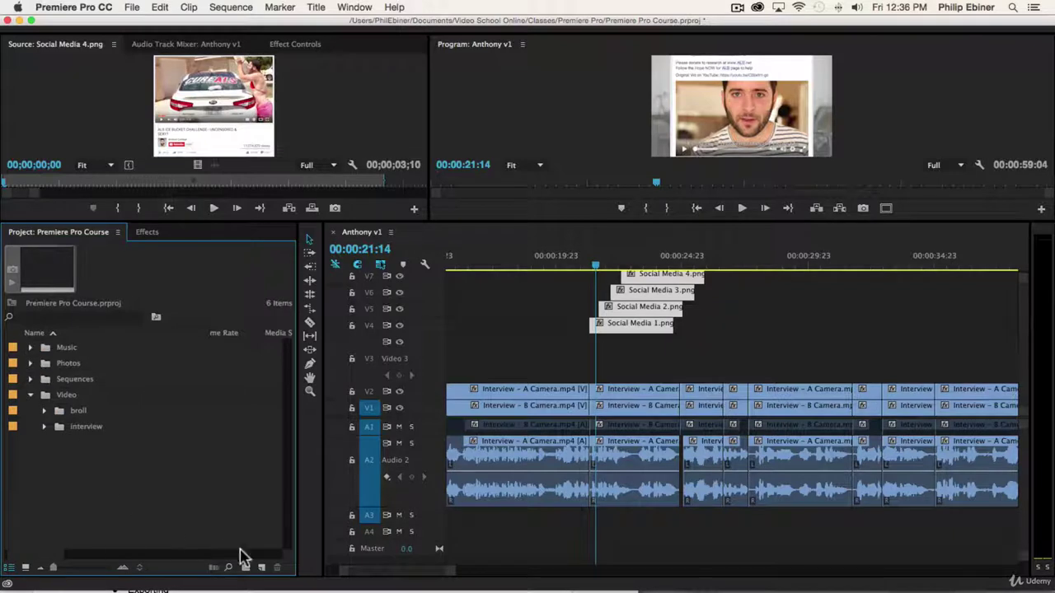
Create a new bin named Graphics, select it, and bring up the New Item list
left_click(245, 567)
type("Graphic")
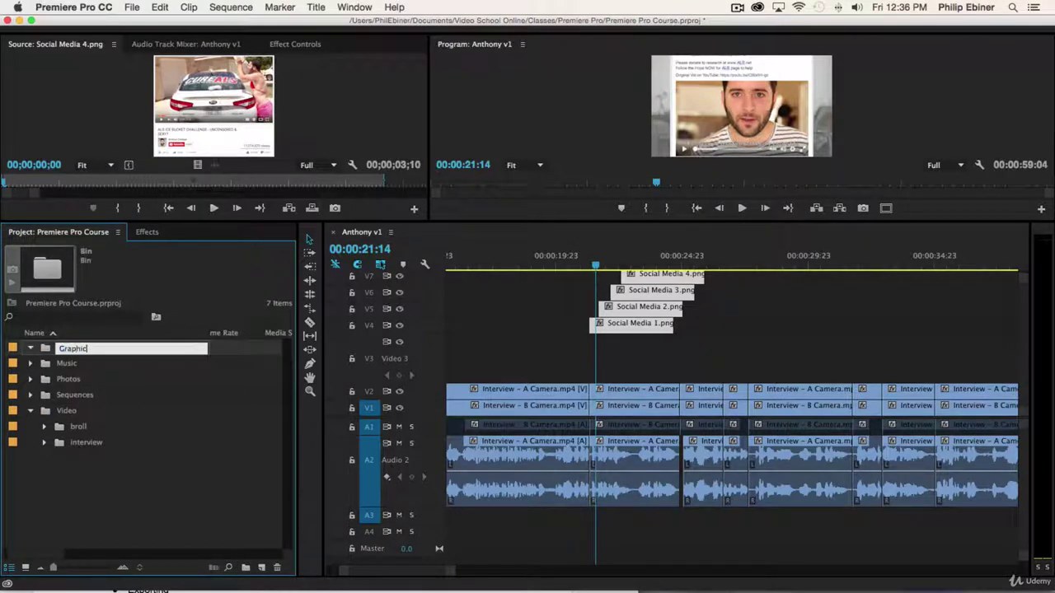
type("s")
key("Tab")
left_click(81, 348)
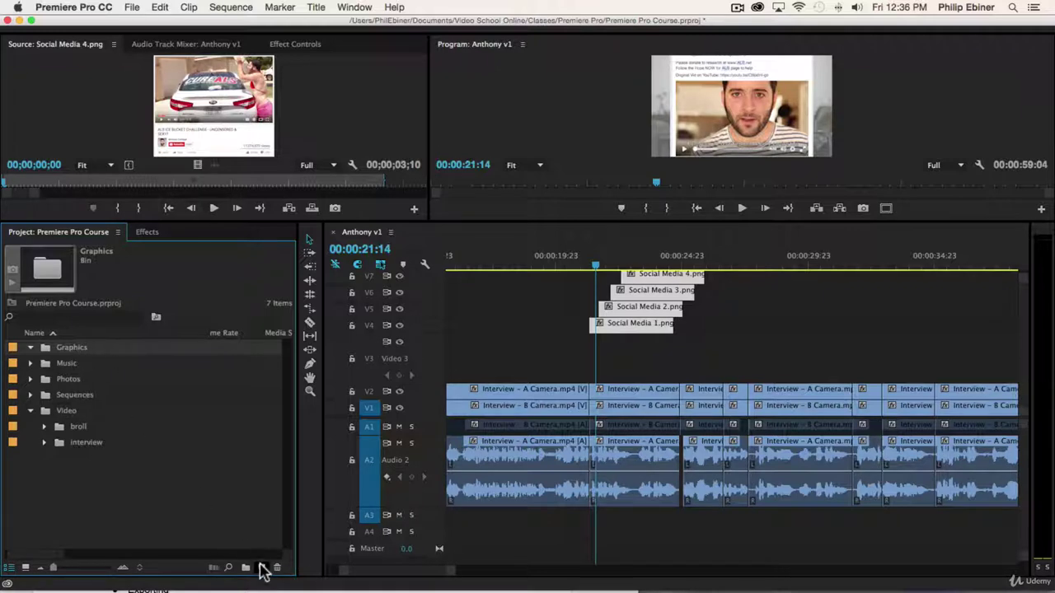
left_click(262, 569)
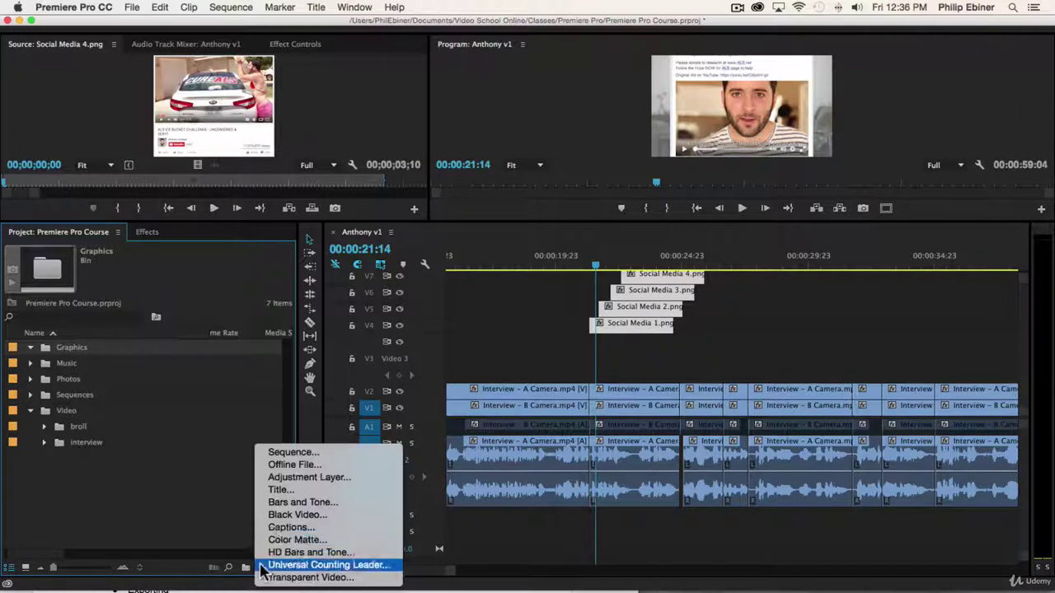
Make a 640×360 colour matte in pure white FFFFFF and name it White Matte
left_click(303, 540)
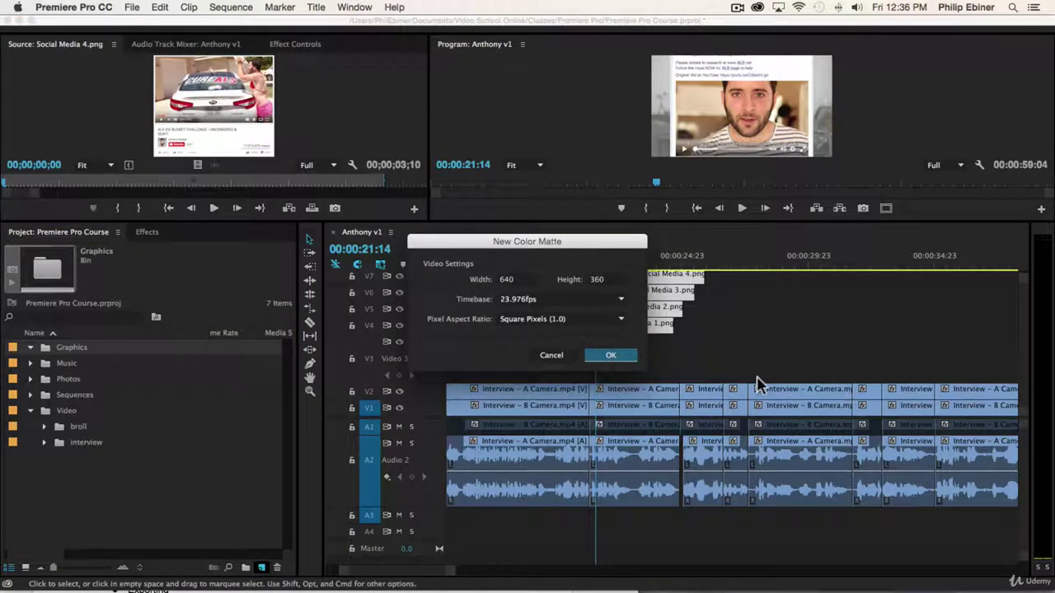
left_click(608, 357)
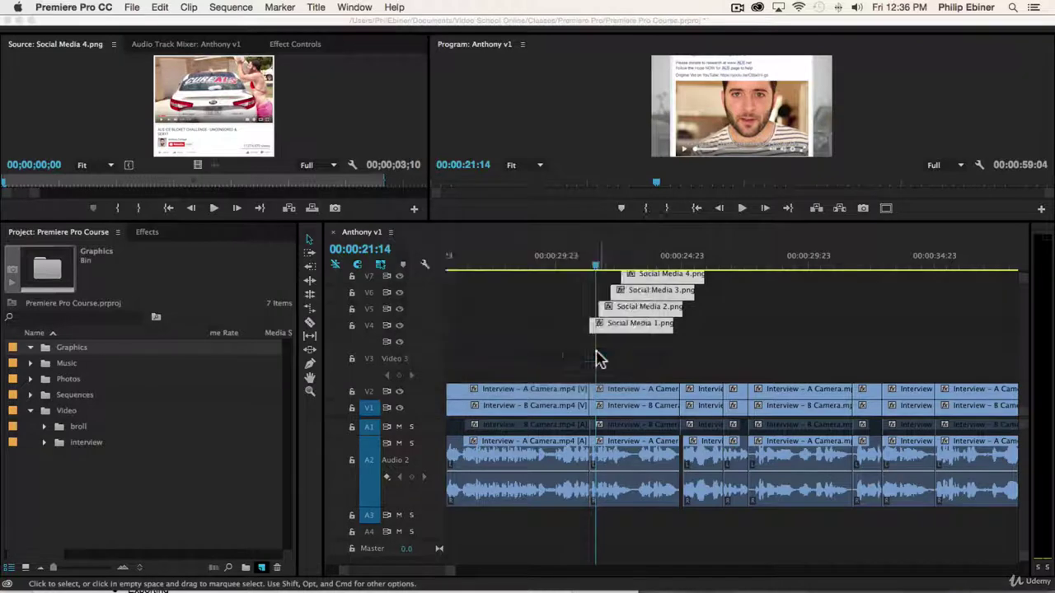
left_click_drag(437, 197, 363, 326)
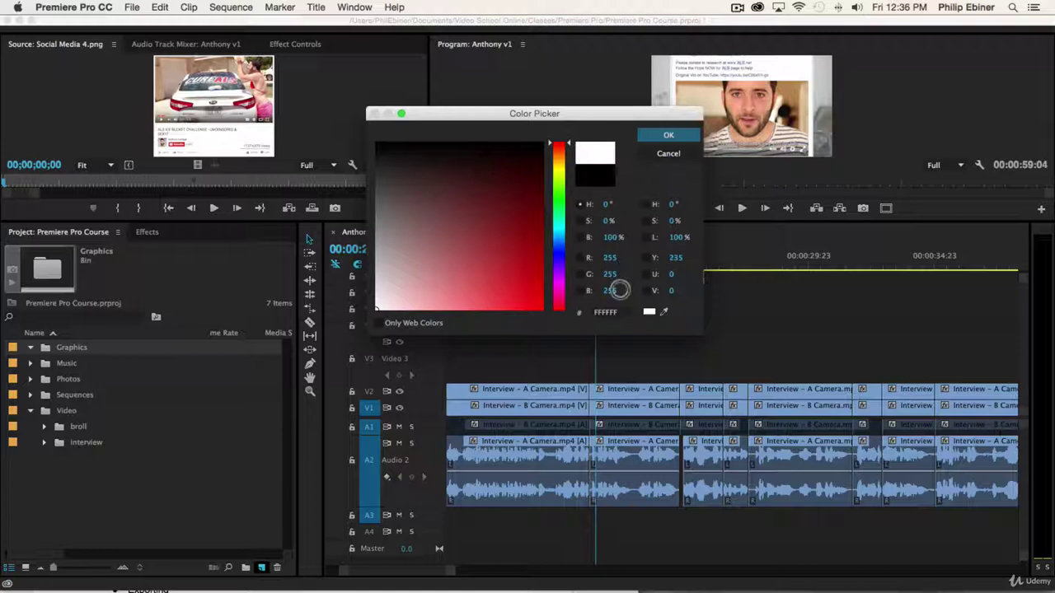
left_click(611, 315)
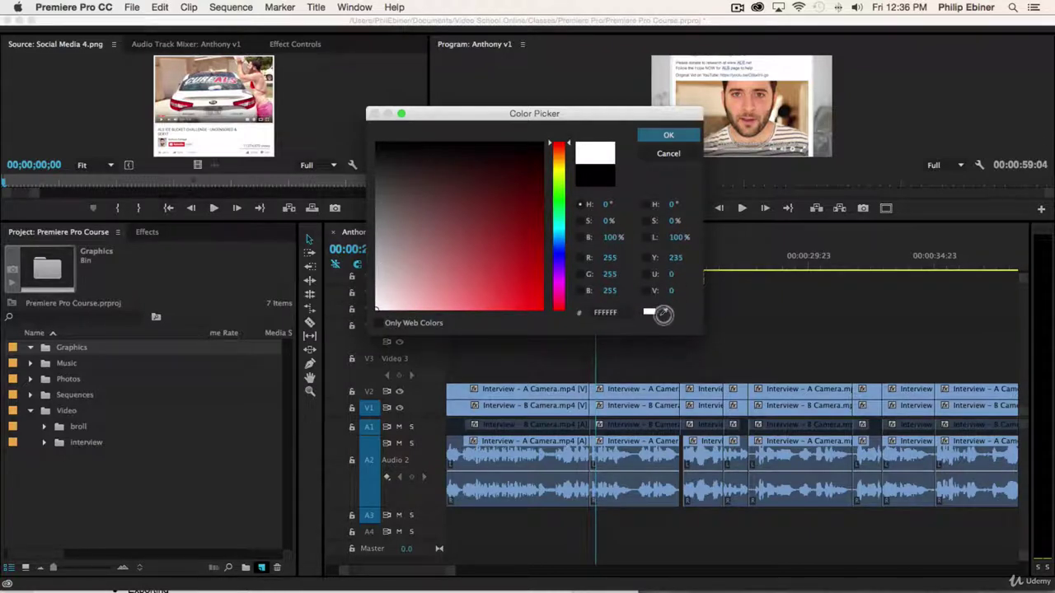
left_click(667, 308)
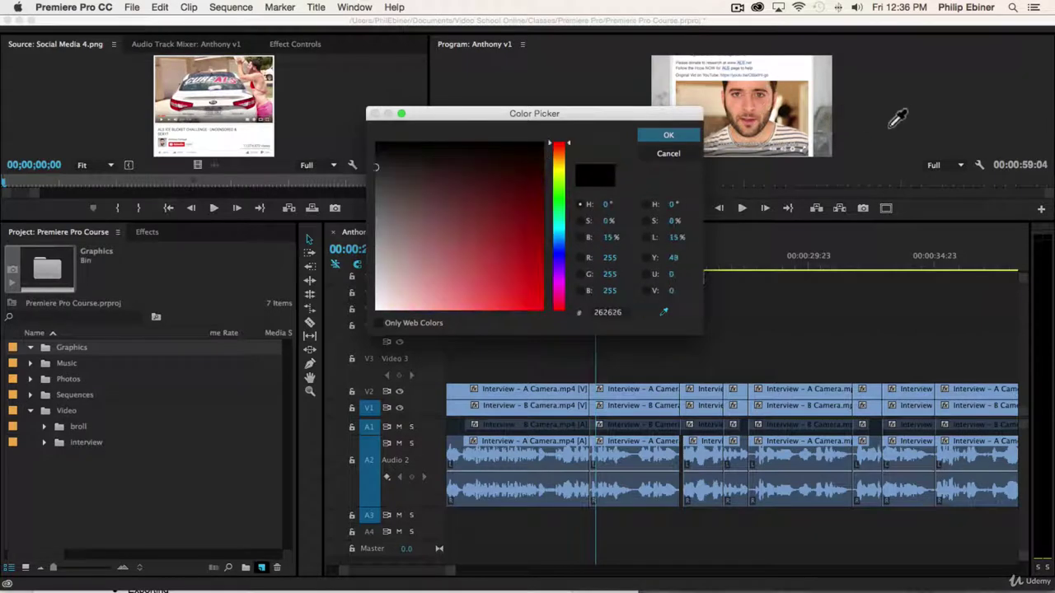
left_click(753, 91)
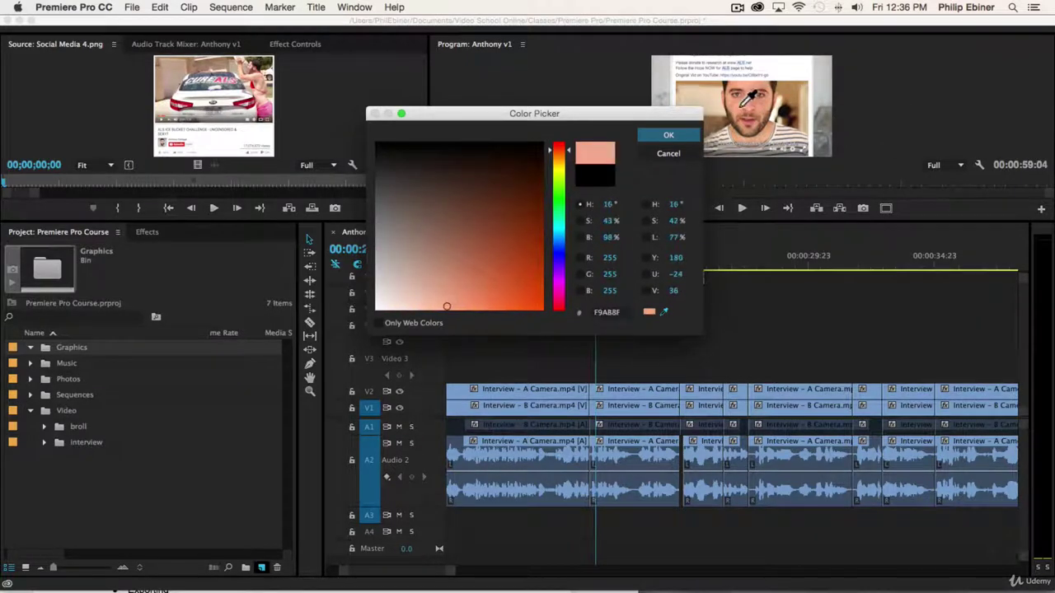
left_click(740, 107)
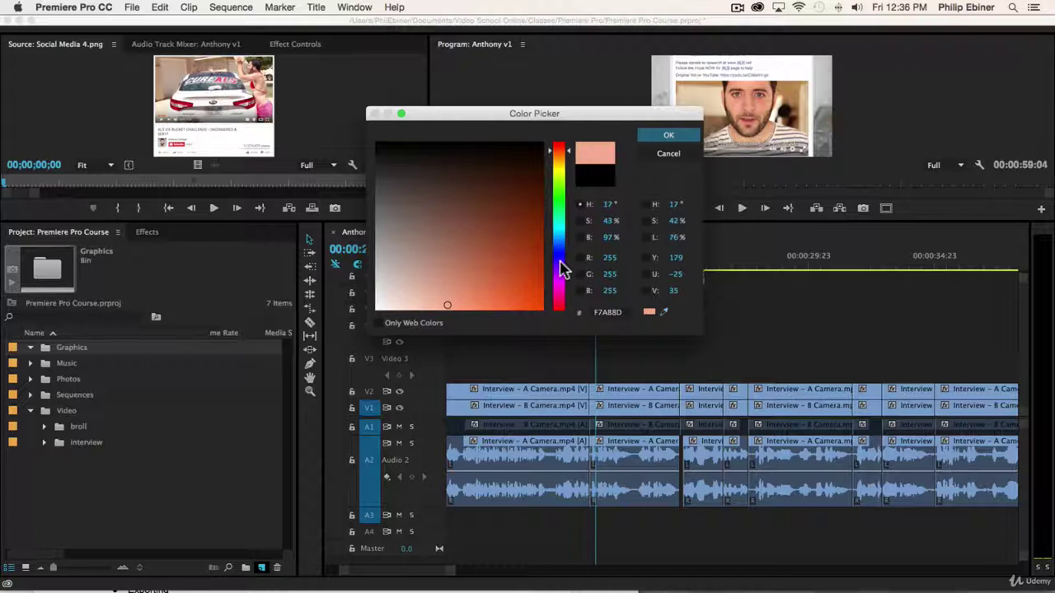
left_click_drag(493, 299, 142, 386)
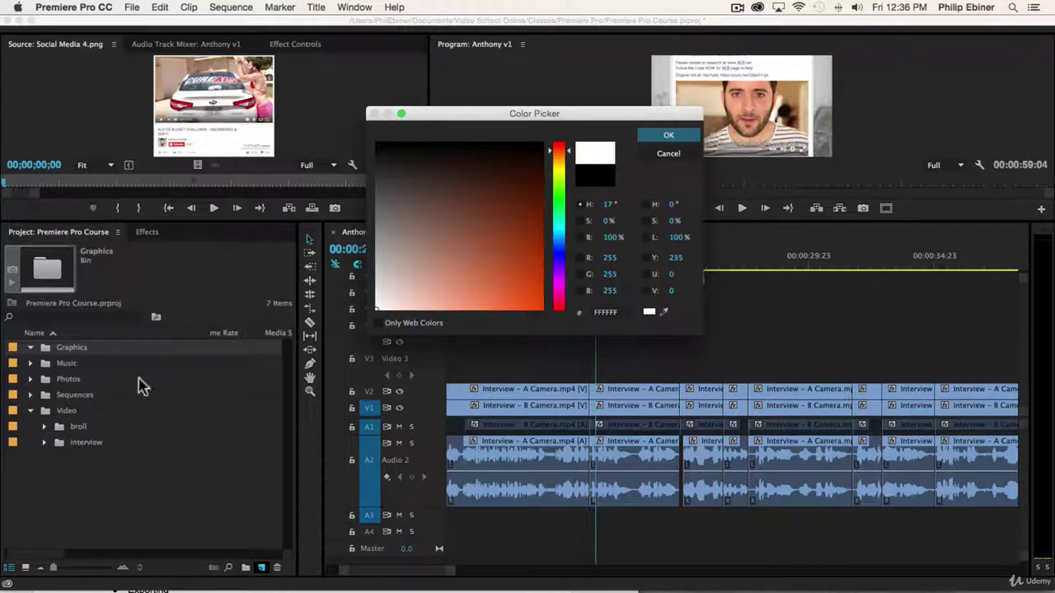
left_click(668, 135)
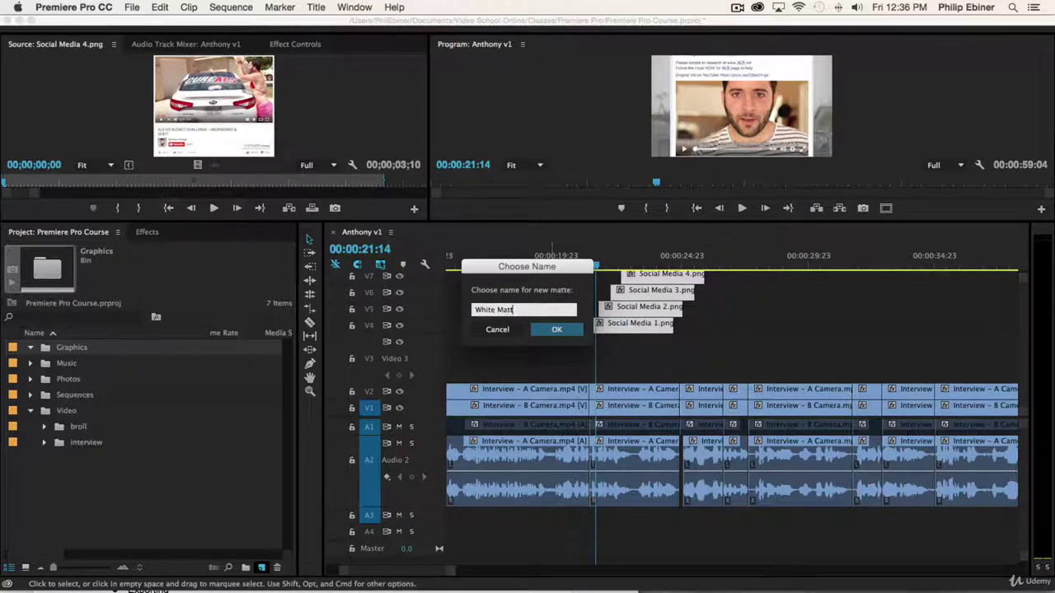
left_click(558, 329)
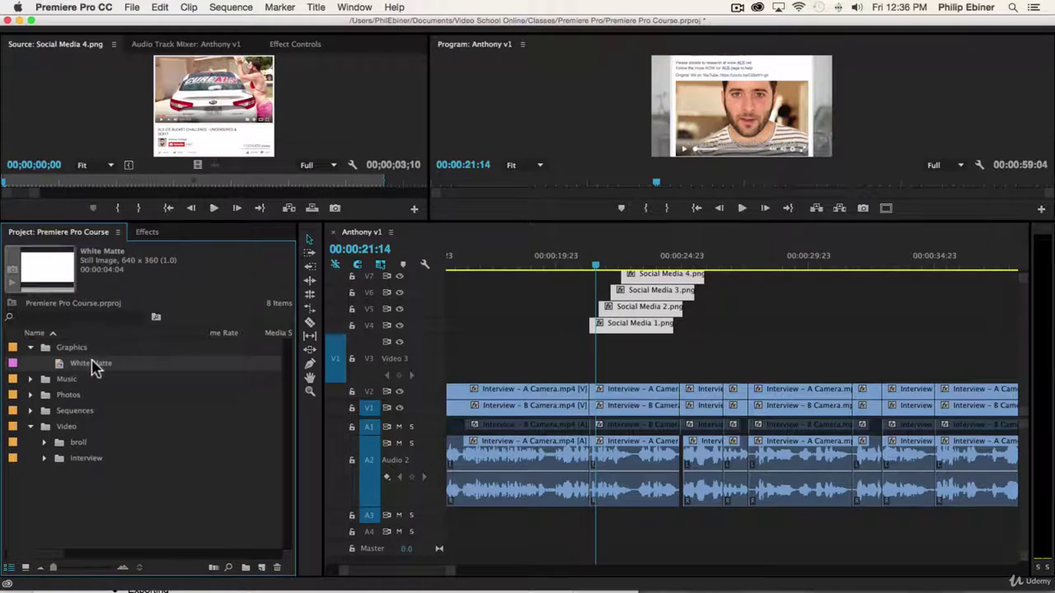
Place White Matte on Video 3 beneath the social media screenshots and preview it
left_click_drag(93, 371, 595, 358)
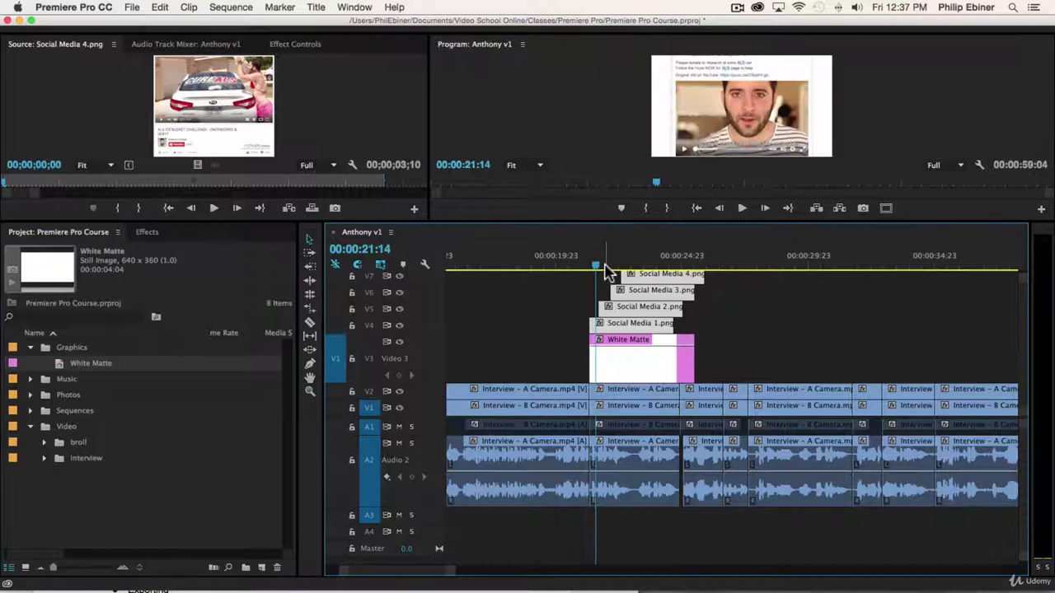
left_click(572, 266)
key("space")
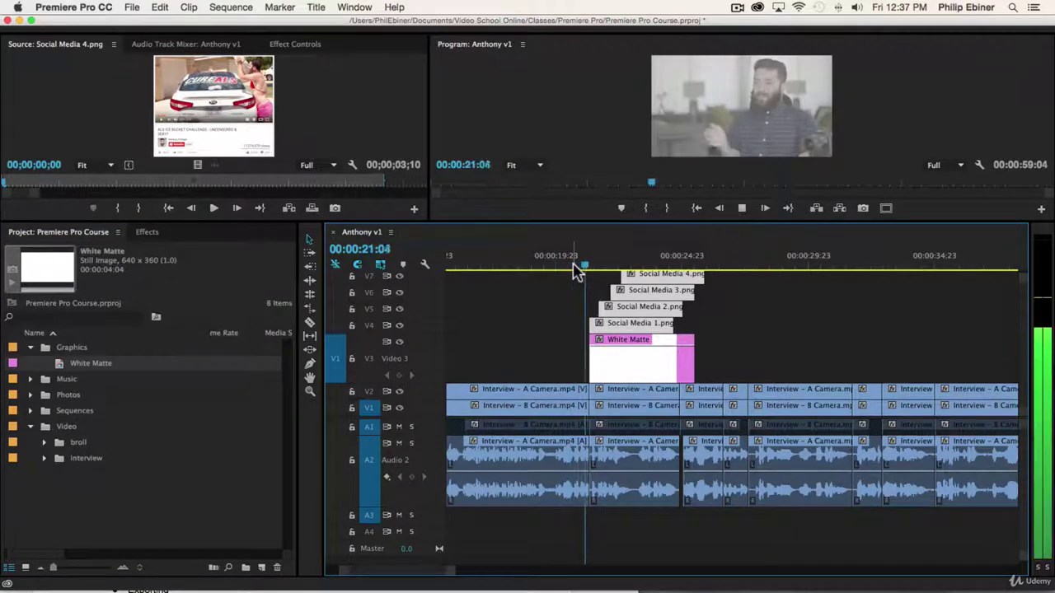
key("space")
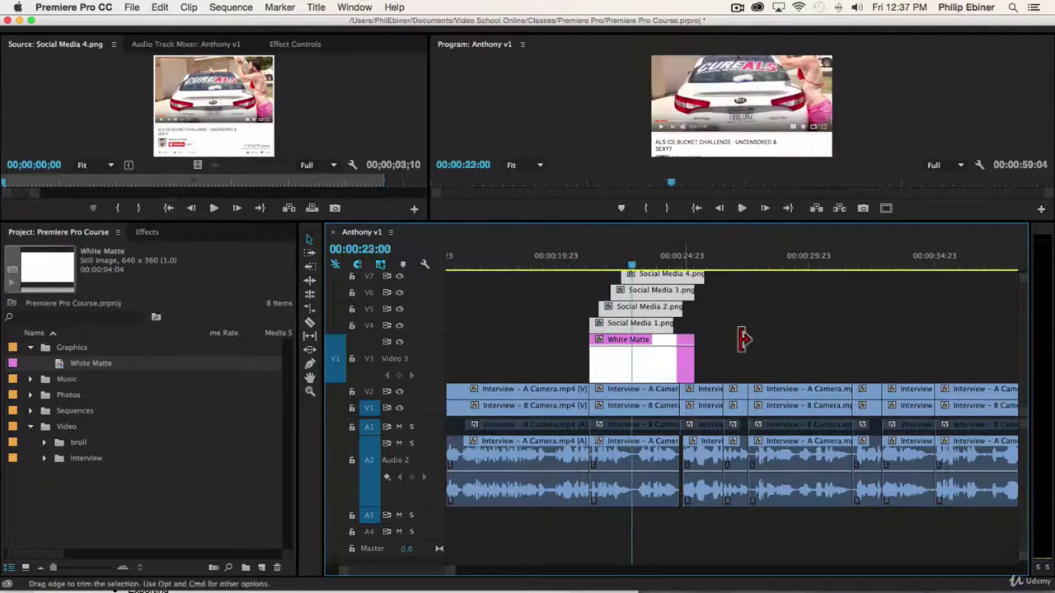
scroll(746, 336, "up", 1)
Lengthen White Matte and Social Media 4 slightly and review the ending near 00:00:25:18
left_click_drag(694, 289, 705, 288)
left_click_drag(647, 268, 705, 275)
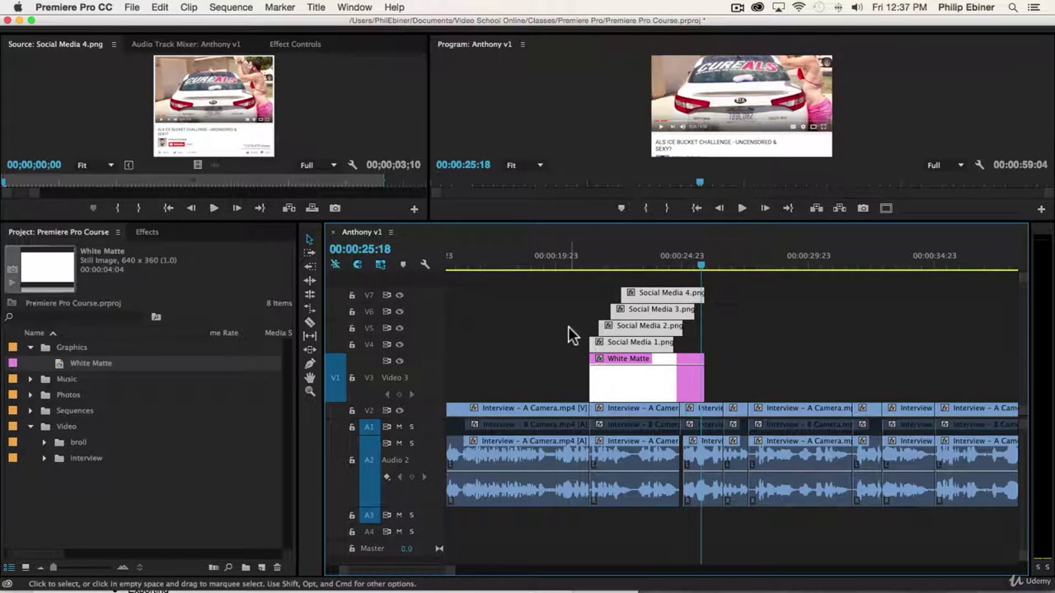
left_click(831, 334)
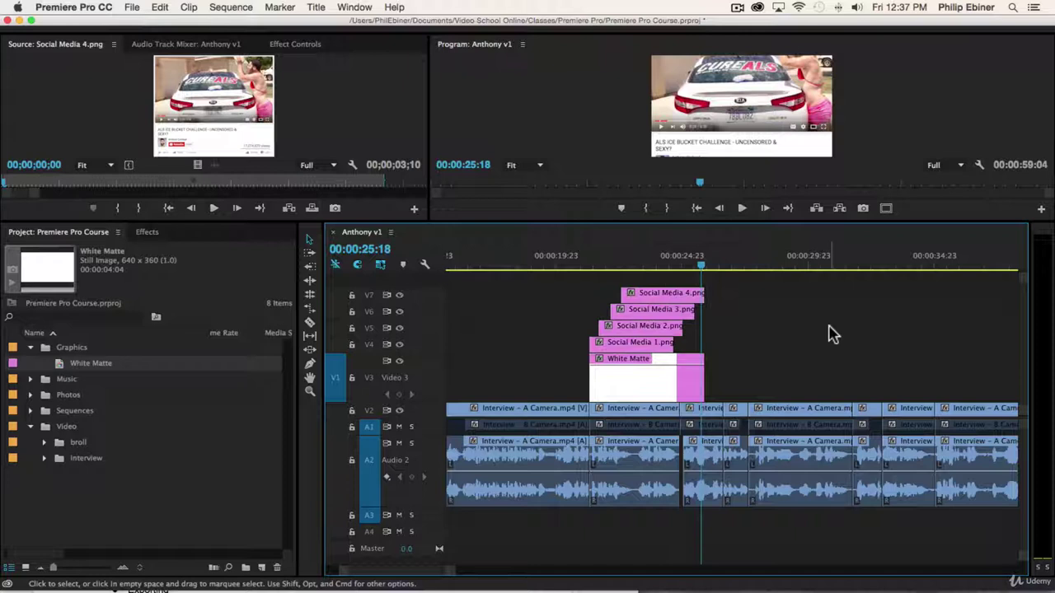
left_click(642, 265)
key("space")
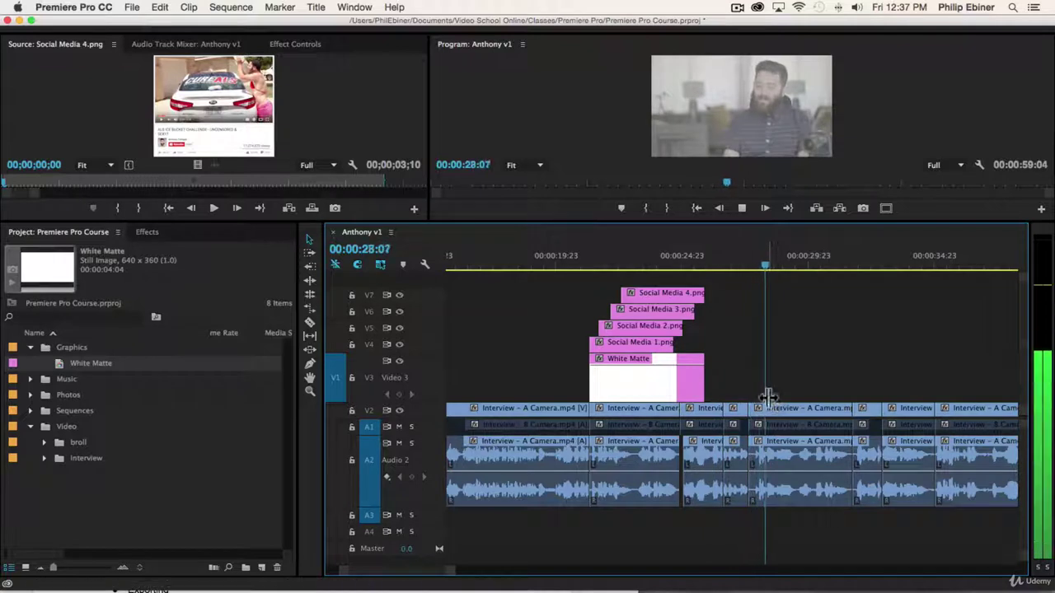
Extend White Matte's end further and play back the extended section around 26 seconds
left_click(706, 383)
key("space")
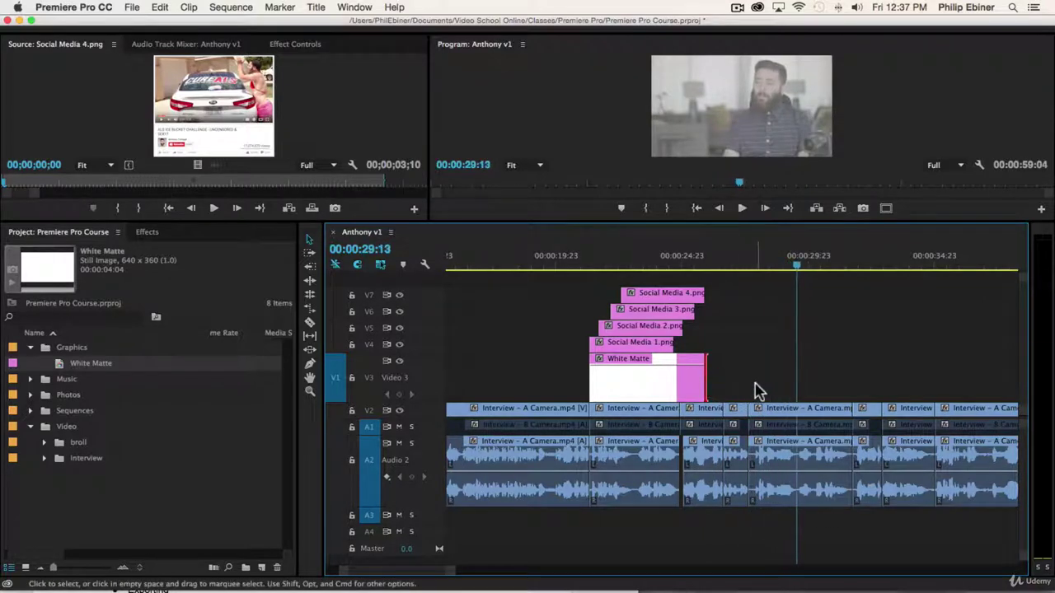
left_click_drag(706, 384, 749, 381)
left_click(711, 271)
key("space")
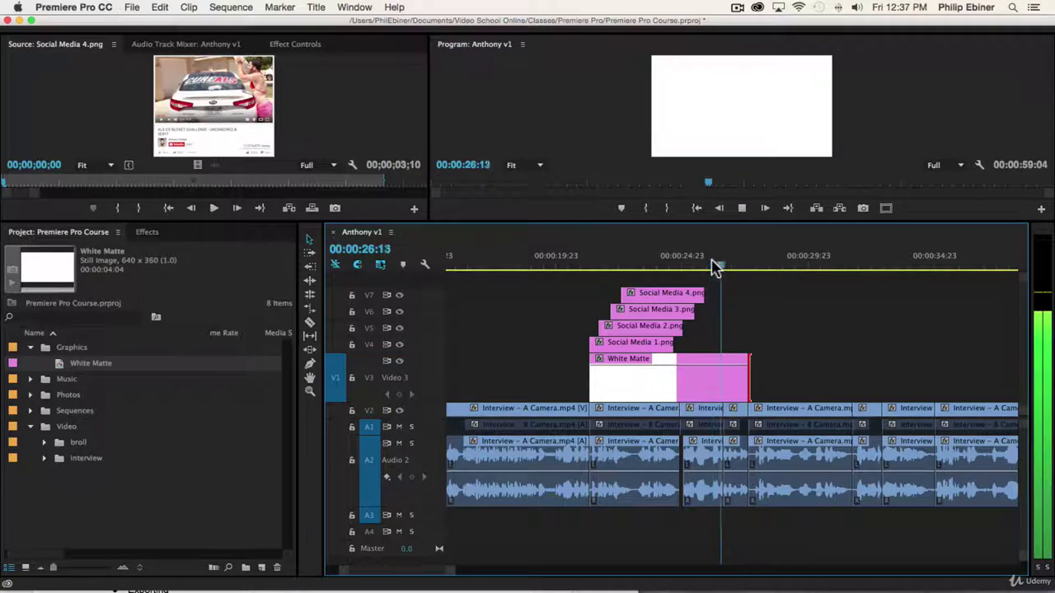
key("space")
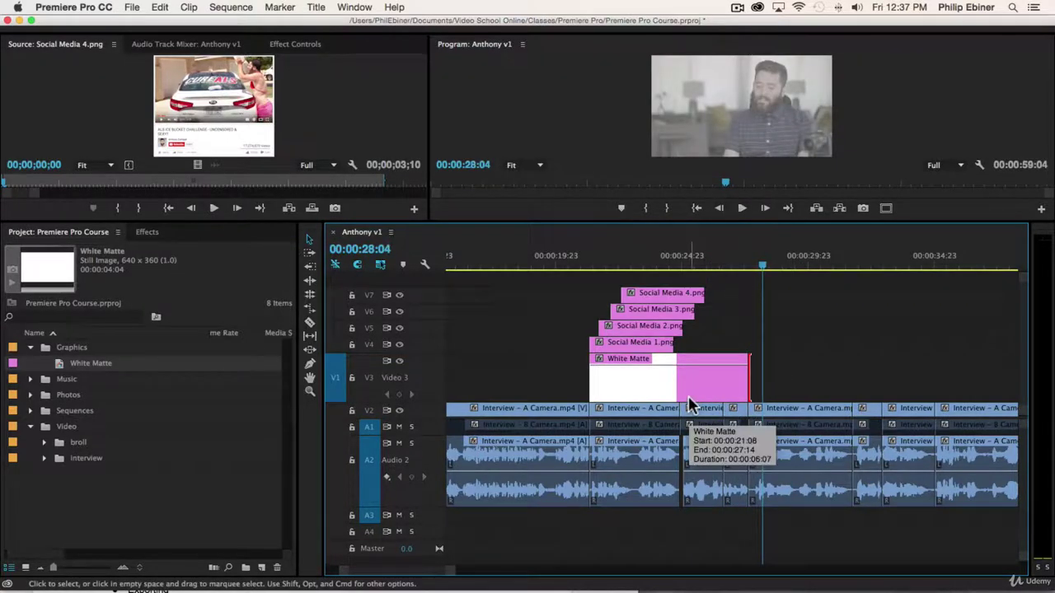
Extend the four Social Media clips so they end together with White Matte
left_click_drag(719, 293, 626, 349)
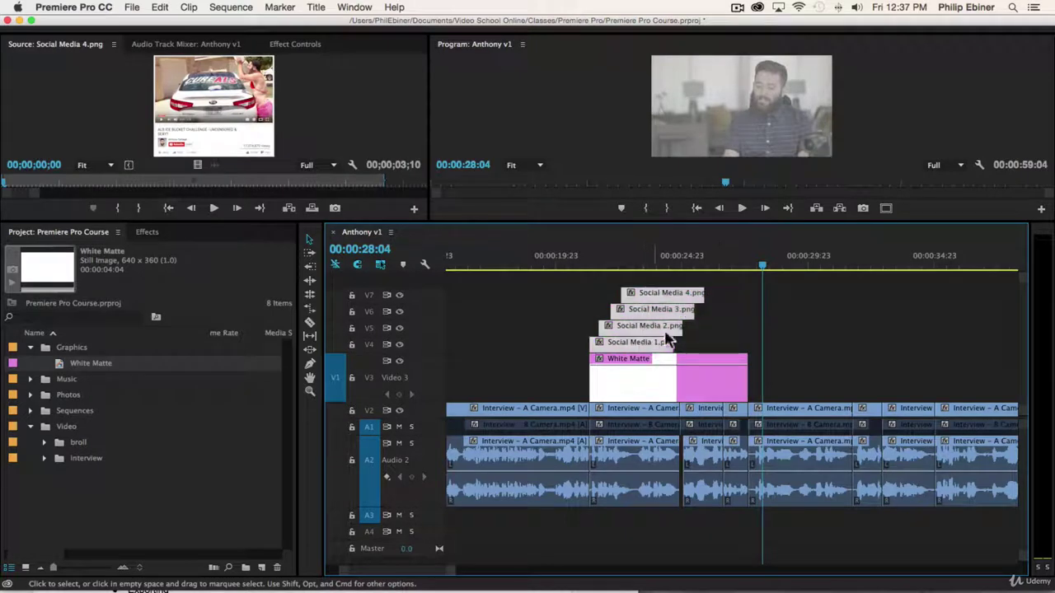
left_click_drag(705, 299, 753, 300)
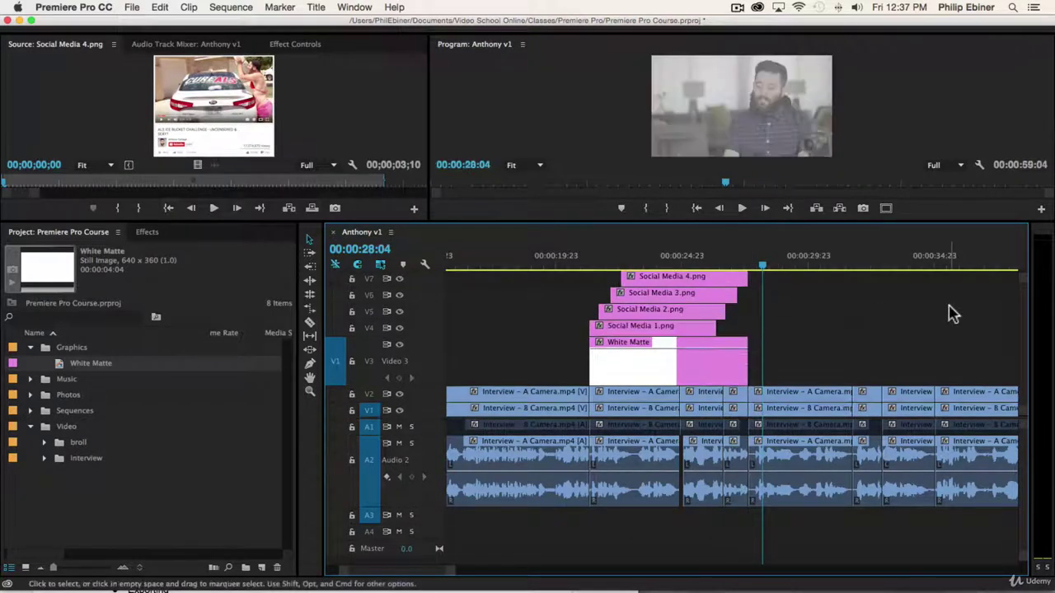
scroll(899, 317, "down", 1)
scroll(896, 316, "up", 4)
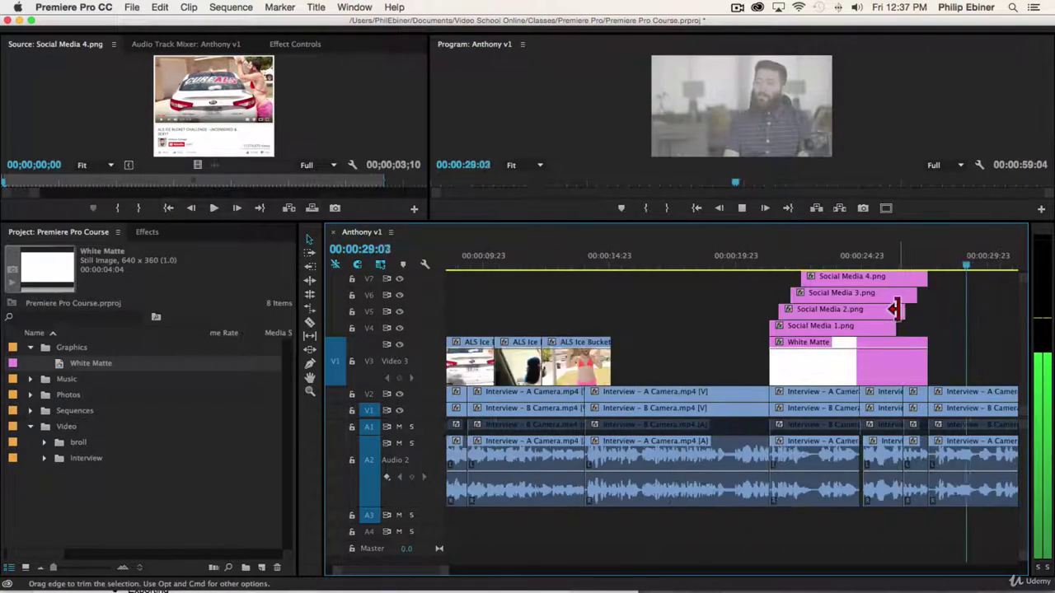
scroll(853, 314, "down", 6)
scroll(859, 314, "down", 2)
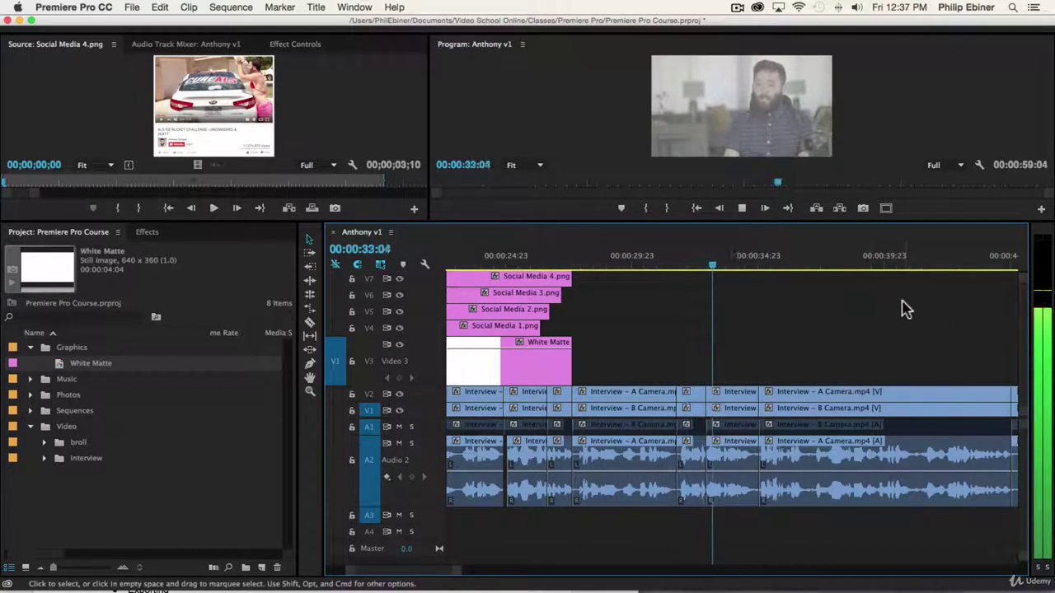
key("space")
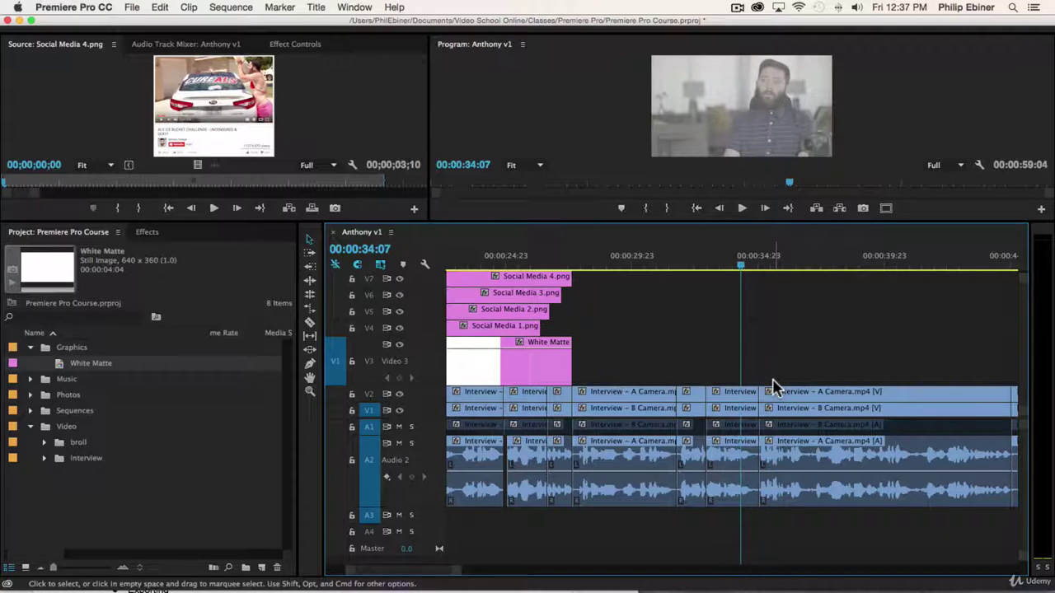
Place Anthony and Mom 2.jpg from the Photos bin on V3 at 00:00:31:14
left_click(673, 265)
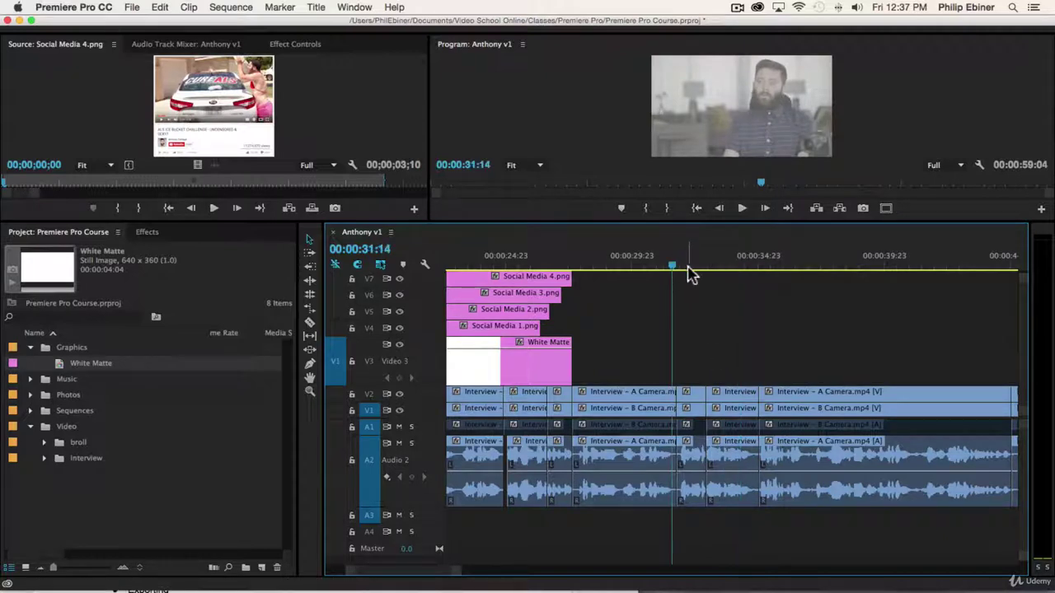
left_click(30, 349)
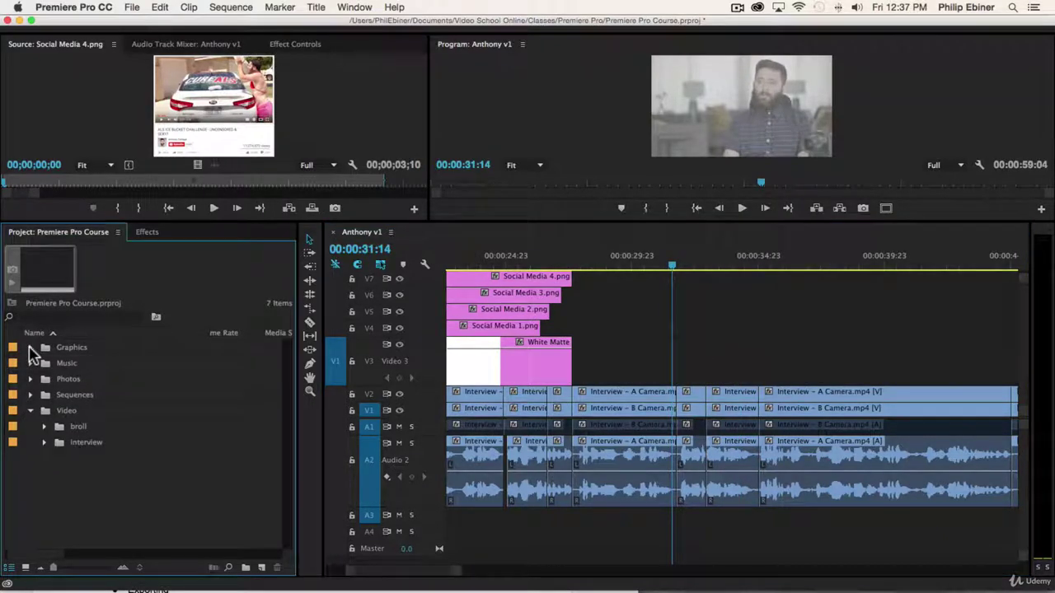
left_click(31, 379)
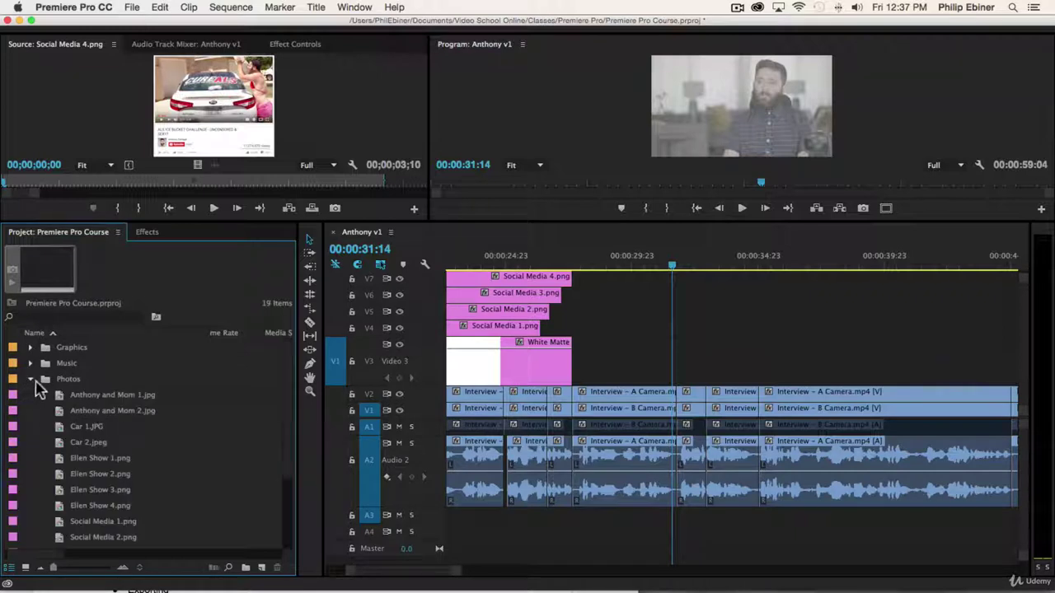
double_click(132, 410)
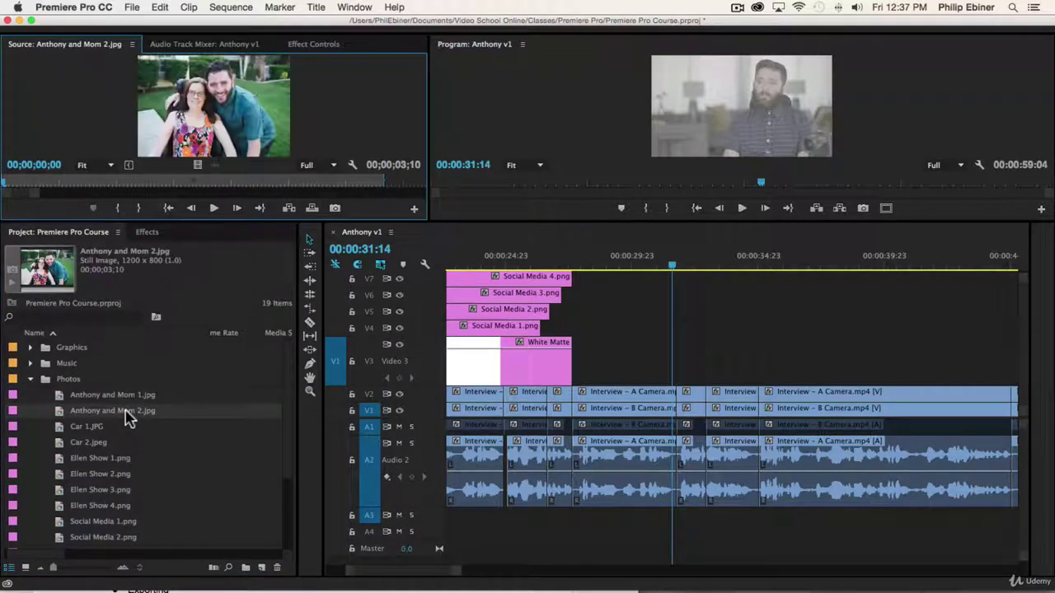
left_click_drag(80, 417, 674, 381)
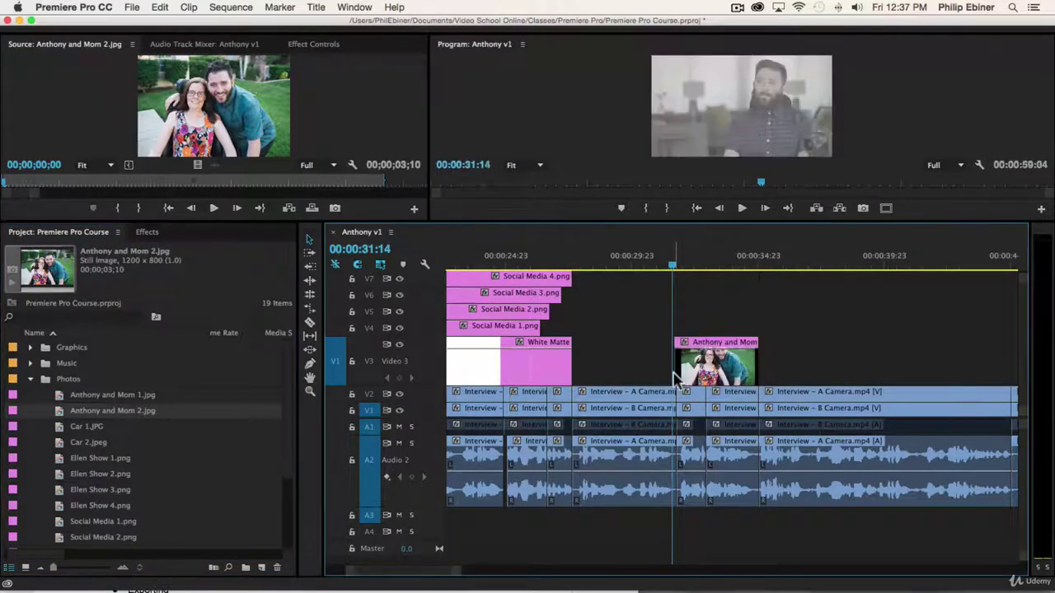
Fine-tune the family photo's length on V3, reviewing its timing against the interview
left_click_drag(757, 364, 784, 373)
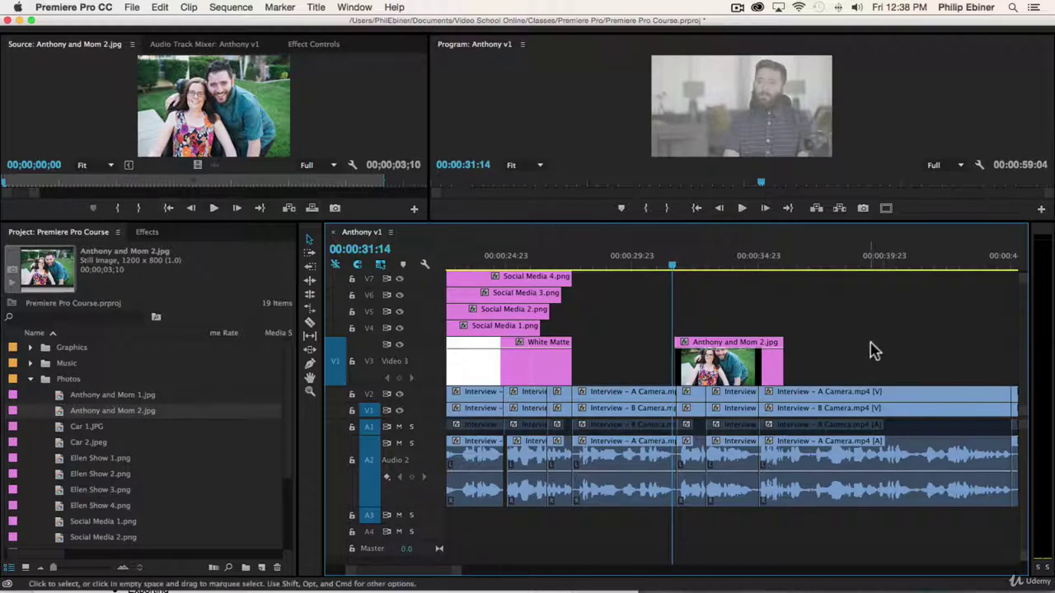
key("space")
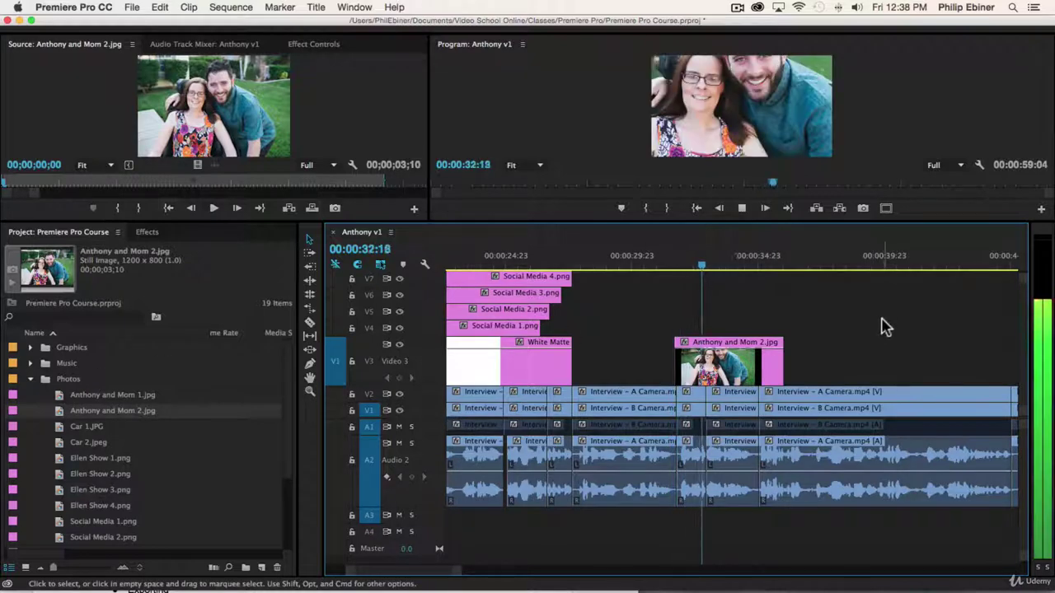
key("space")
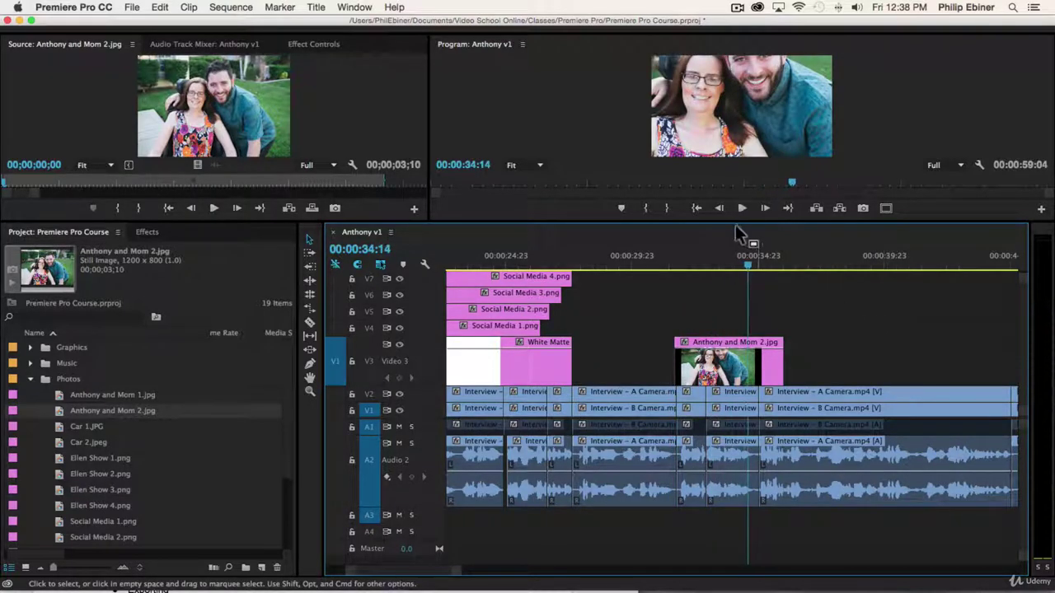
left_click_drag(735, 223, 729, 305)
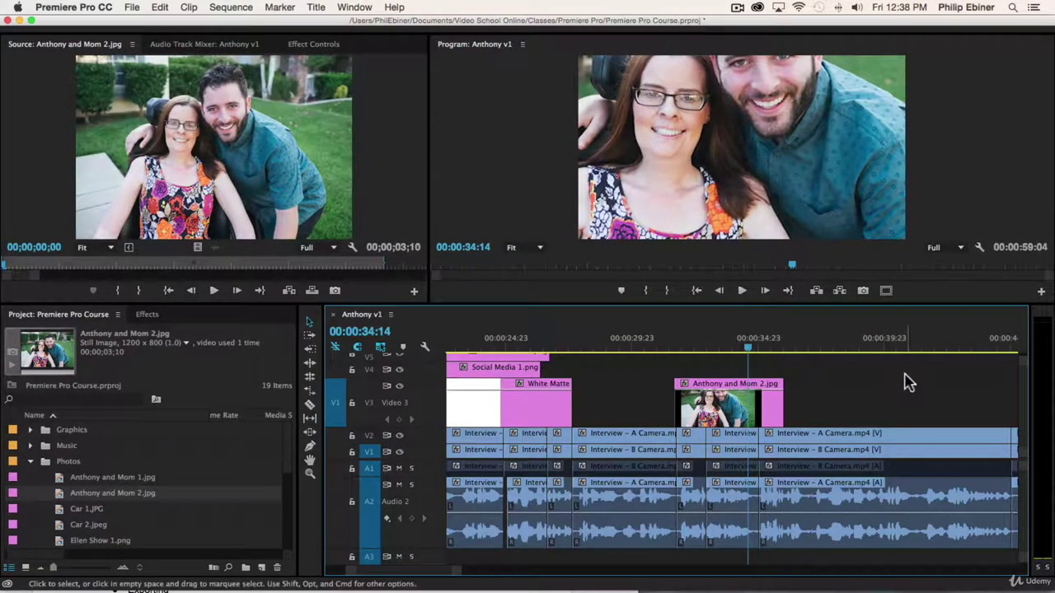
left_click_drag(782, 416, 773, 416)
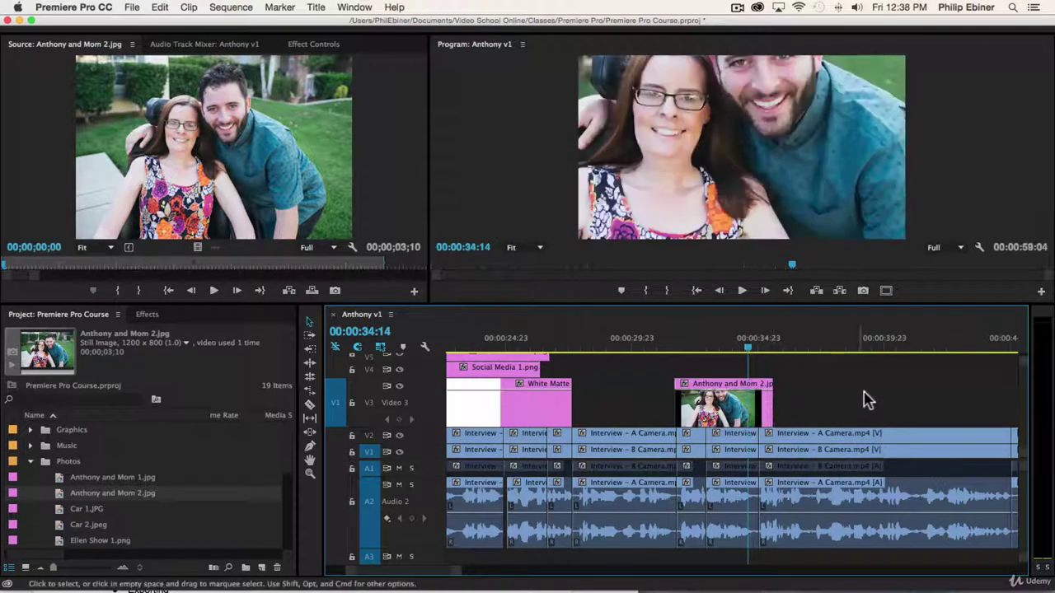
key("space")
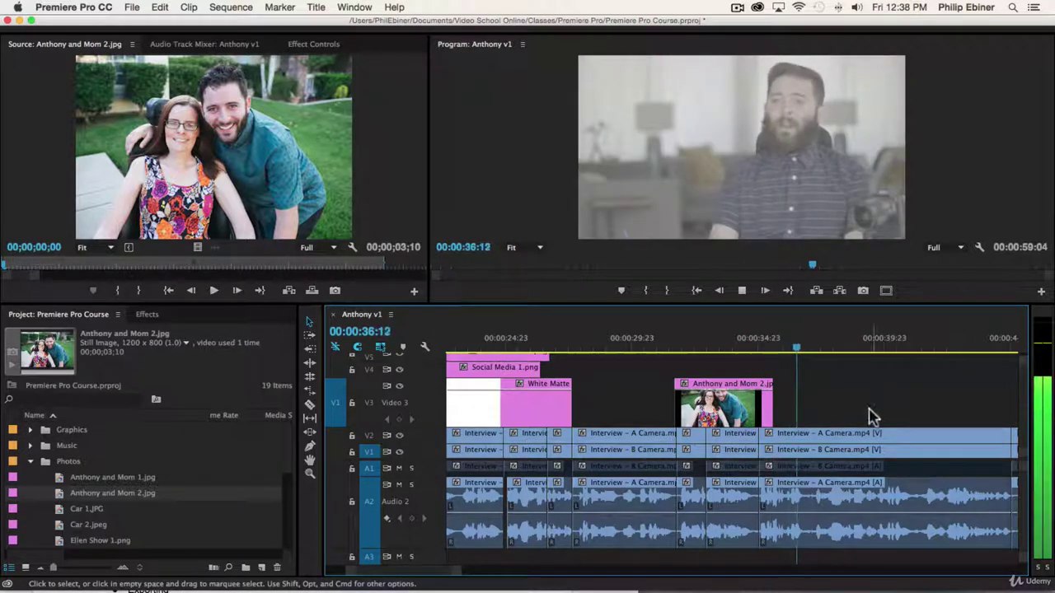
key("space")
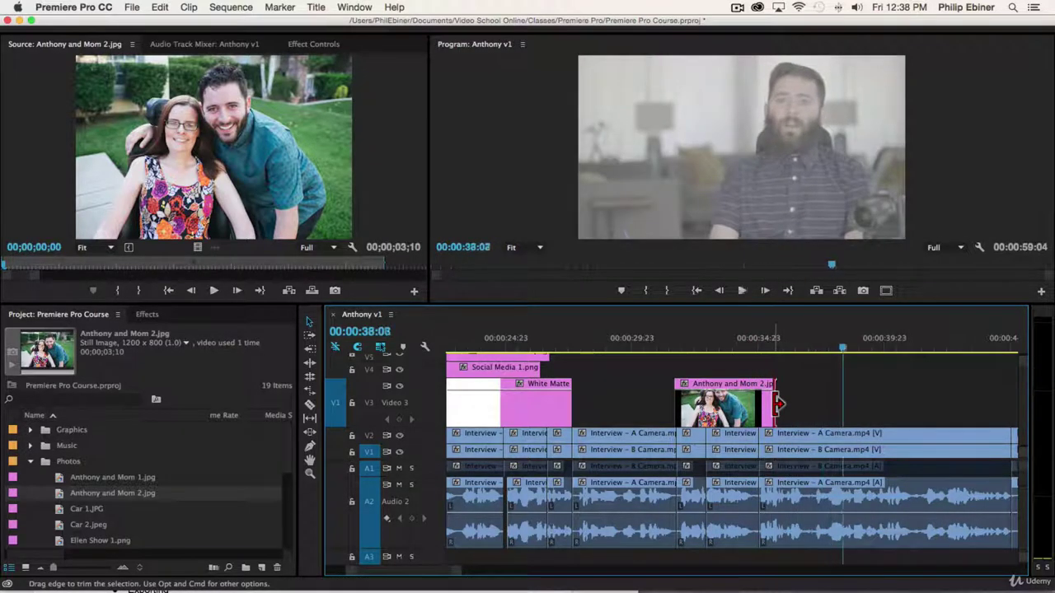
left_click_drag(778, 404, 792, 404)
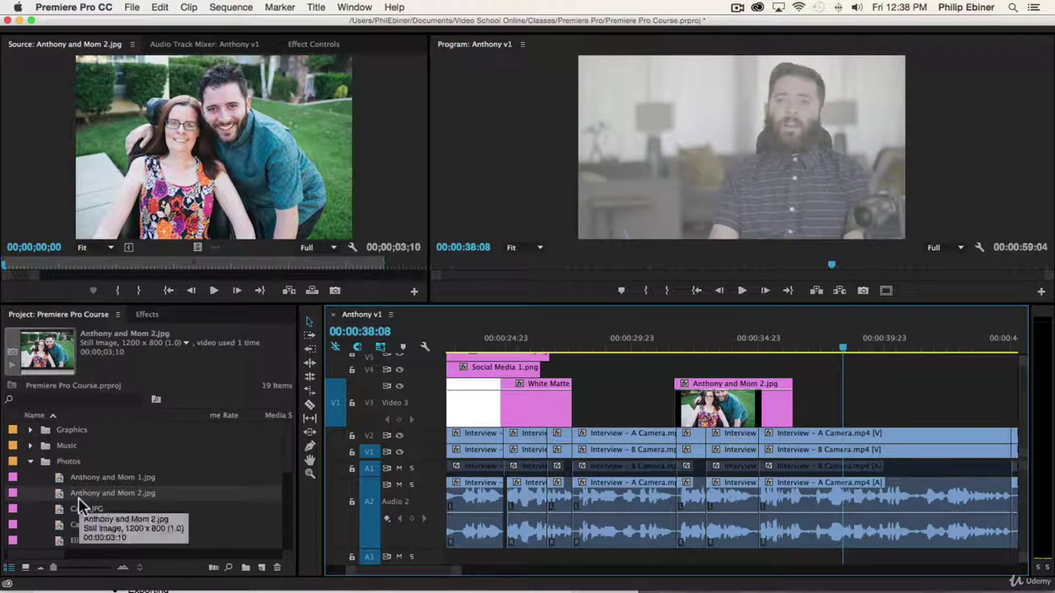
Preview the broll clips: in front of building, beach, and Working on Chair.mp4
left_click(32, 462)
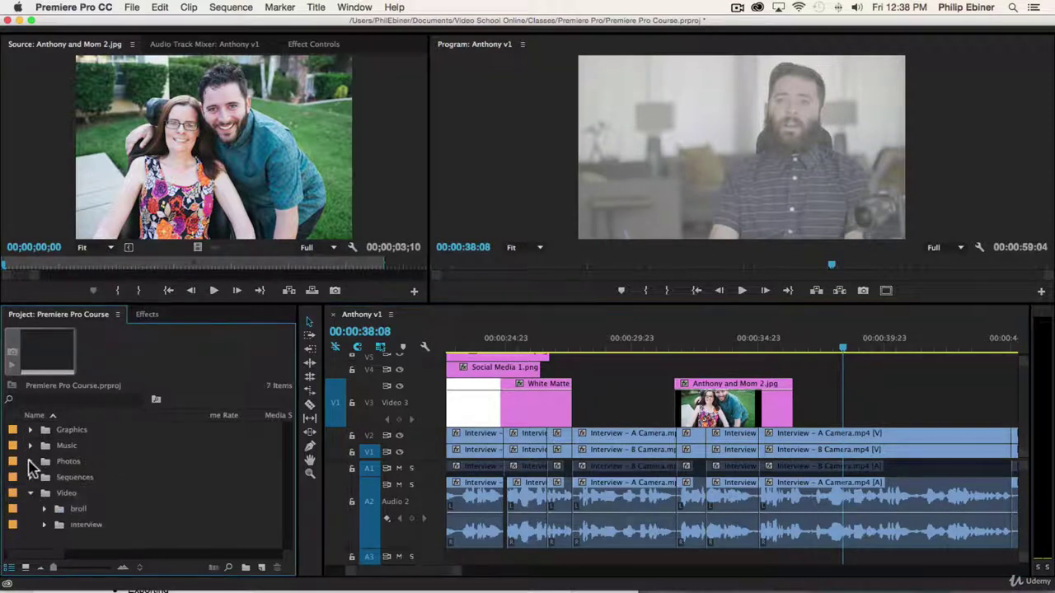
left_click(44, 510)
scroll(165, 470, "down", 5)
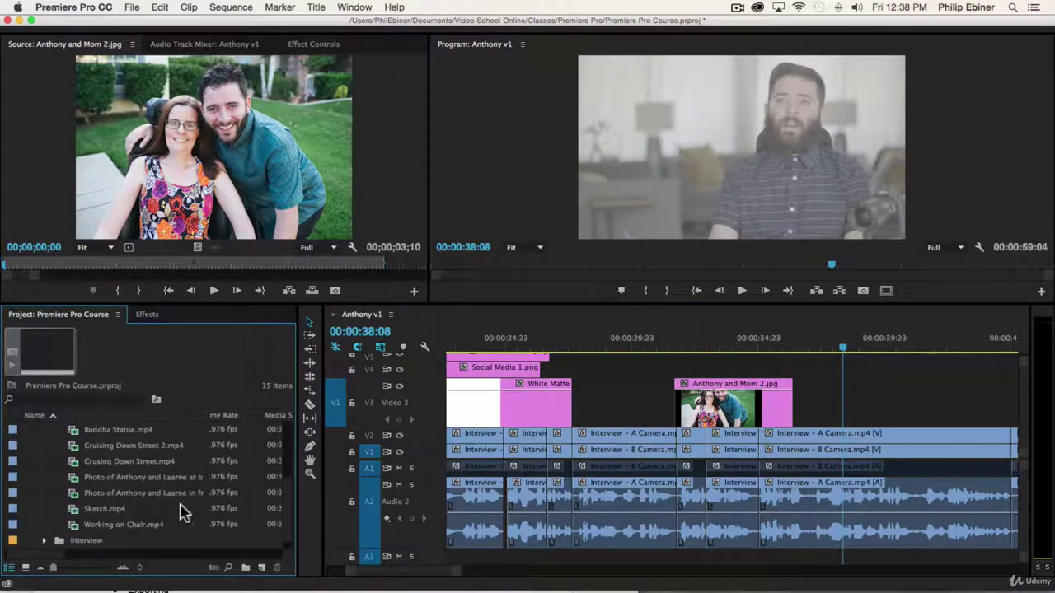
double_click(173, 492)
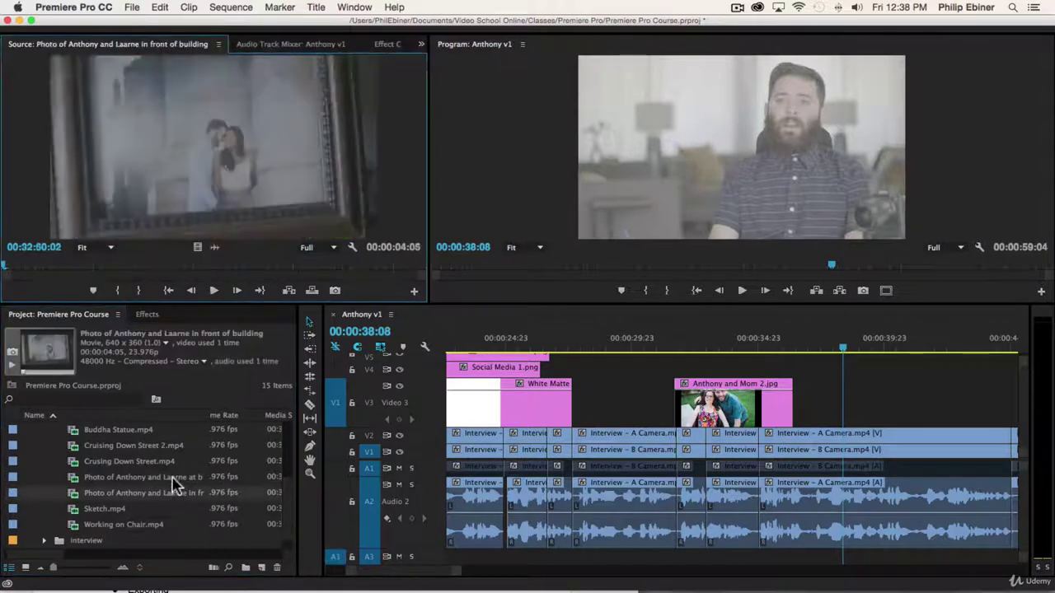
double_click(173, 479)
double_click(142, 526)
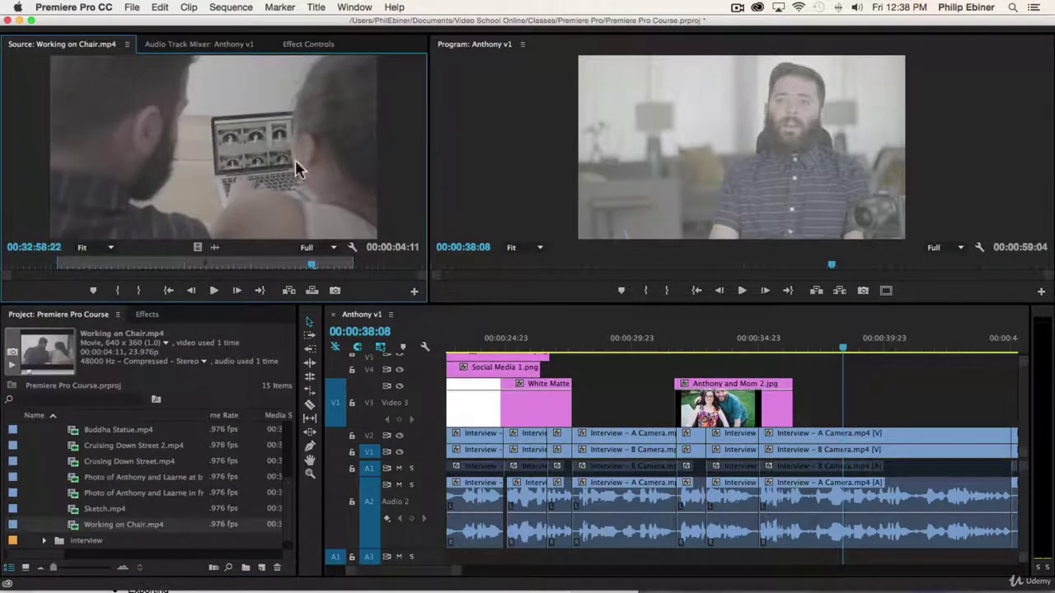
left_click_drag(75, 268, 138, 272)
key("space")
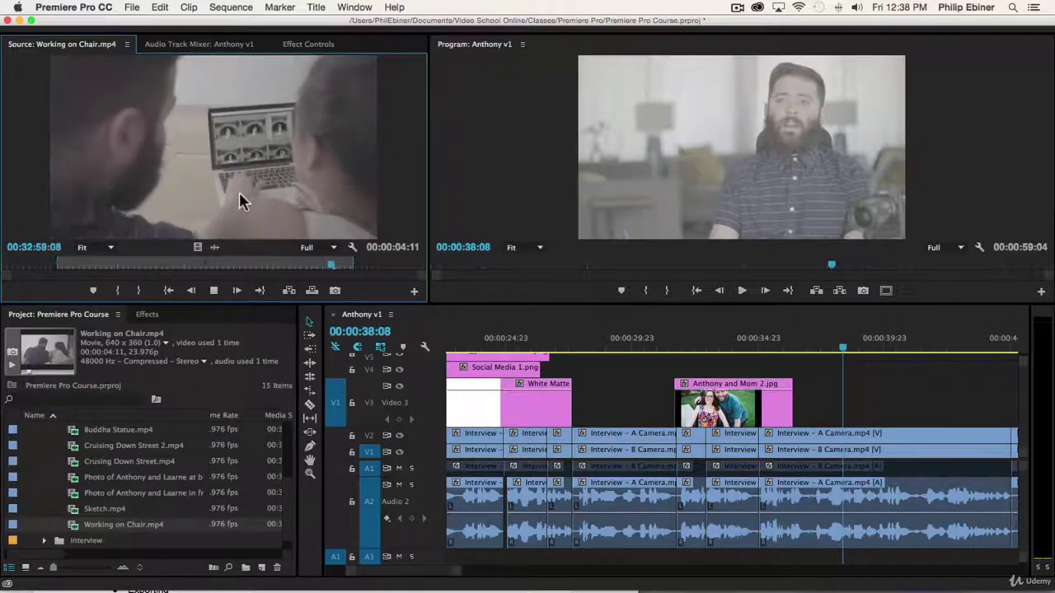
left_click(191, 290)
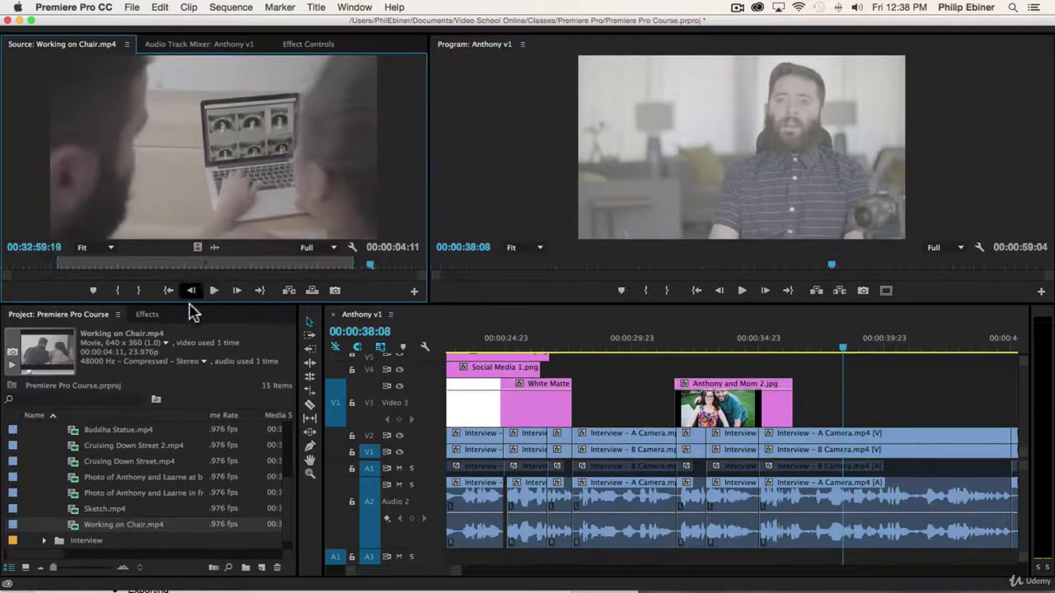
Load the in front of building clip and set its Out point in the Source monitor
double_click(144, 482)
double_click(134, 493)
left_click(140, 483)
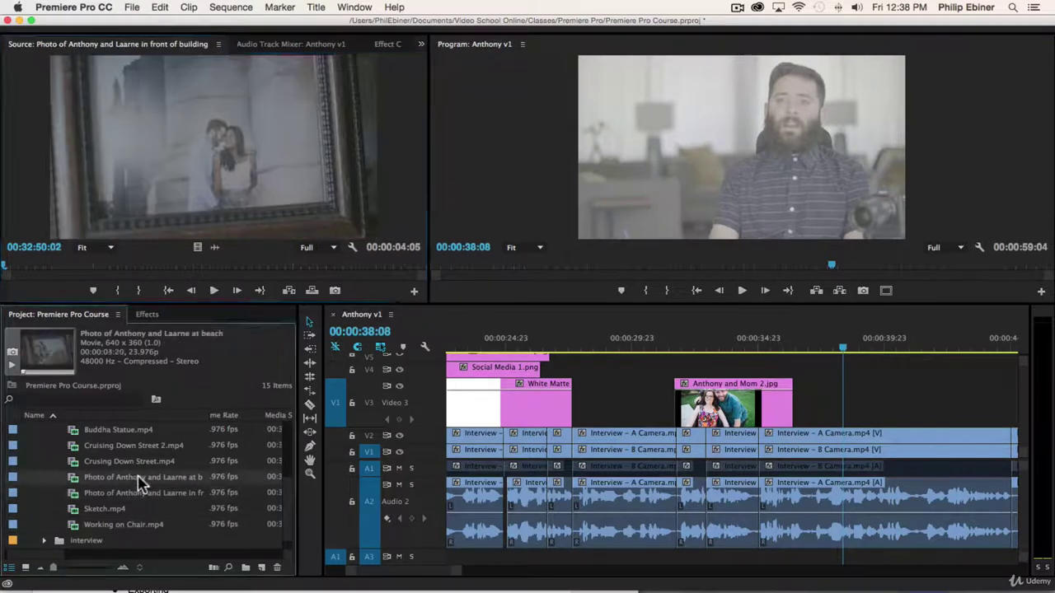
double_click(136, 482)
double_click(121, 492)
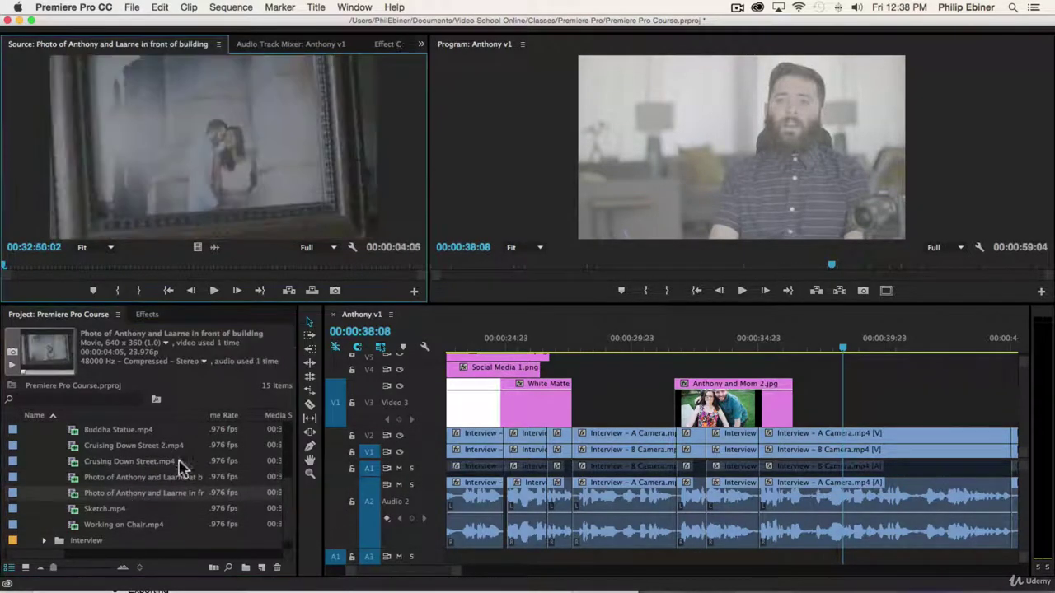
mouse_move(59, 268)
left_mouse_down()
mouse_move(104, 265)
mouse_move(51, 265)
left_mouse_up()
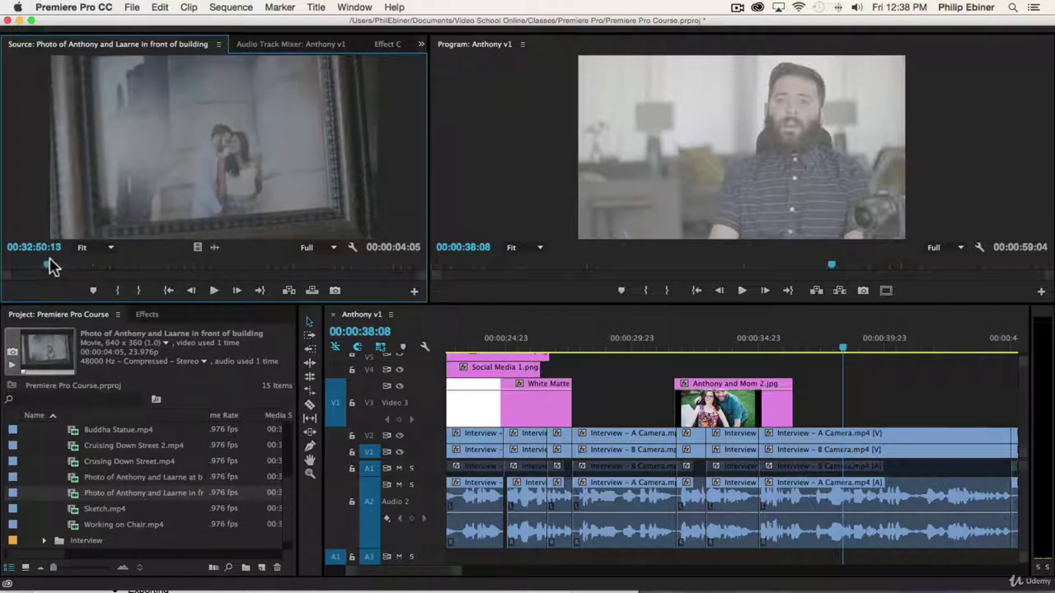
key("space")
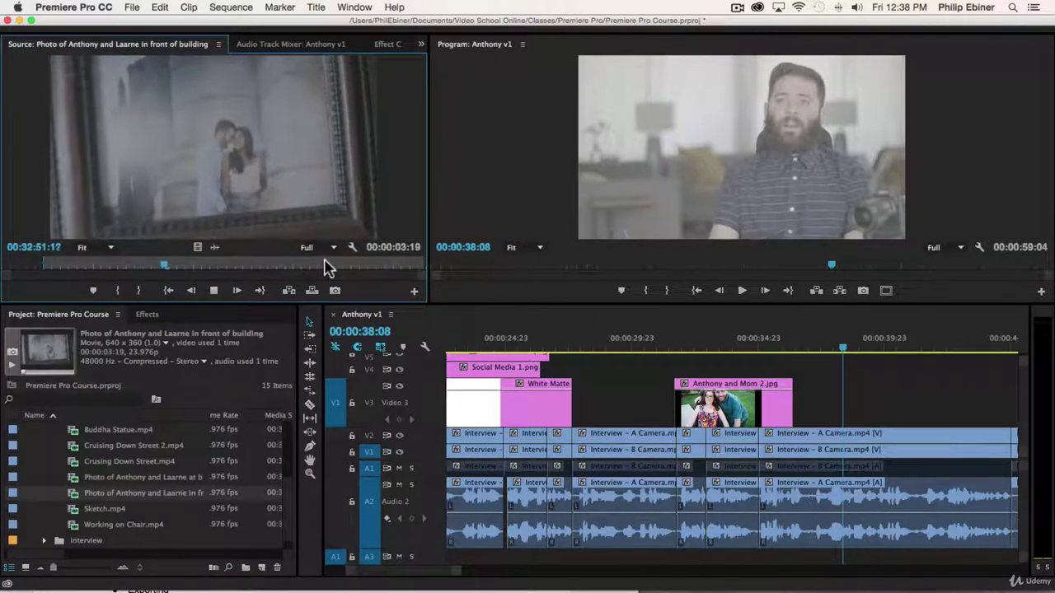
key("o")
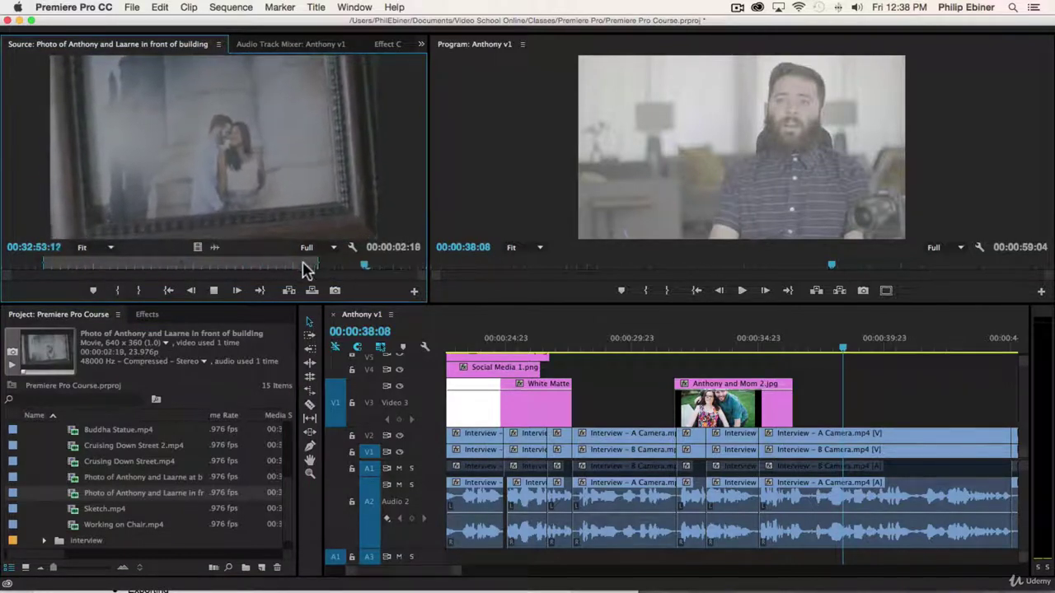
Place the trimmed building clip on V3 after the family photo and play it back
left_click_drag(540, 296, 801, 412)
left_click(801, 340)
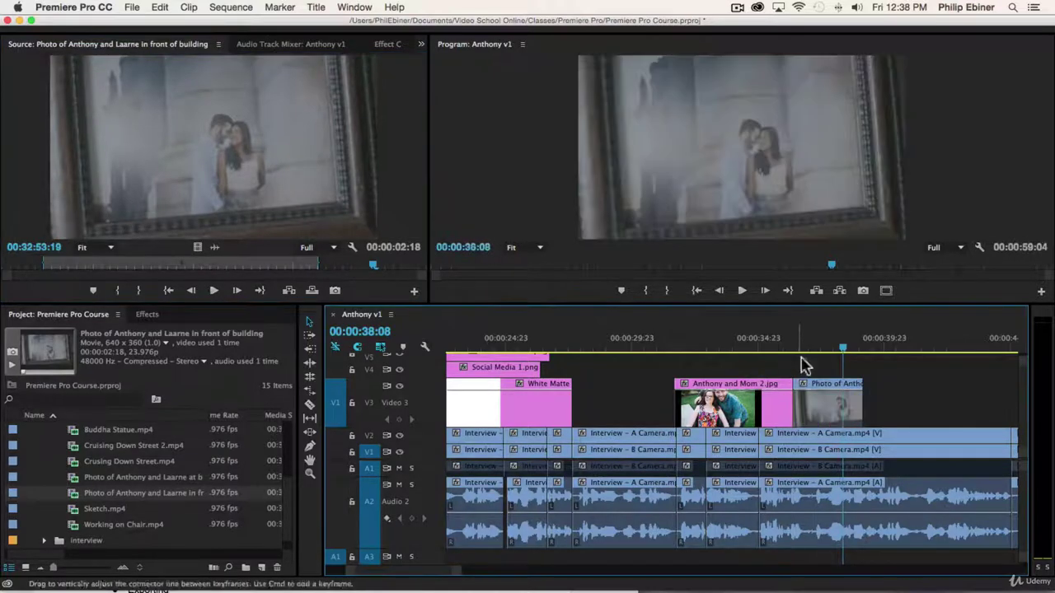
left_click(766, 342)
key("space")
scroll(714, 401, "right", 5)
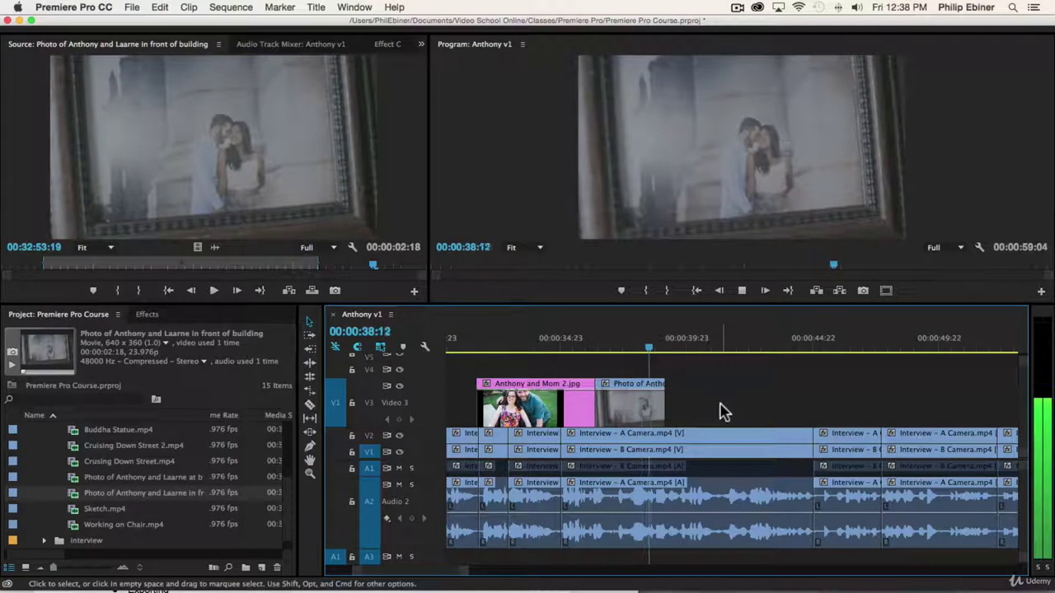
Mark an In and Out range on Car 2.jpeg in the Source monitor
key("space")
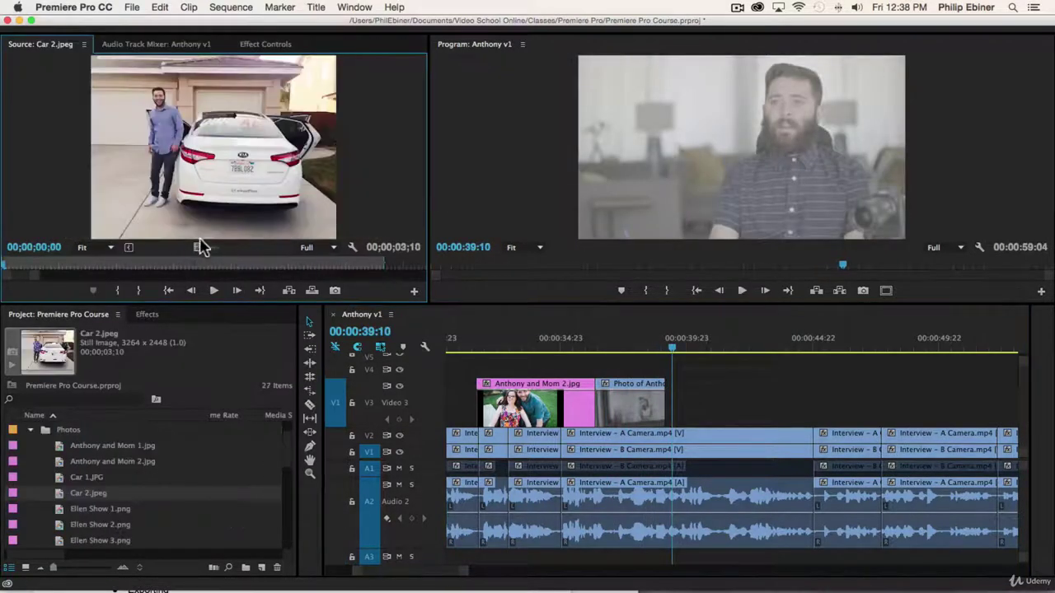
left_click_drag(70, 263, 164, 263)
left_click(110, 265)
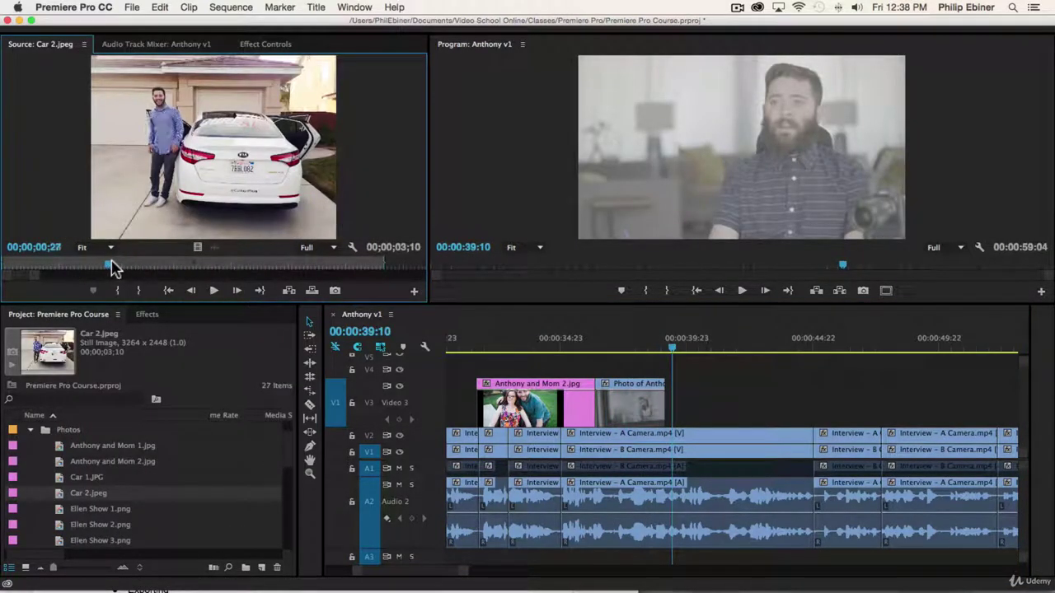
key("i")
key("space")
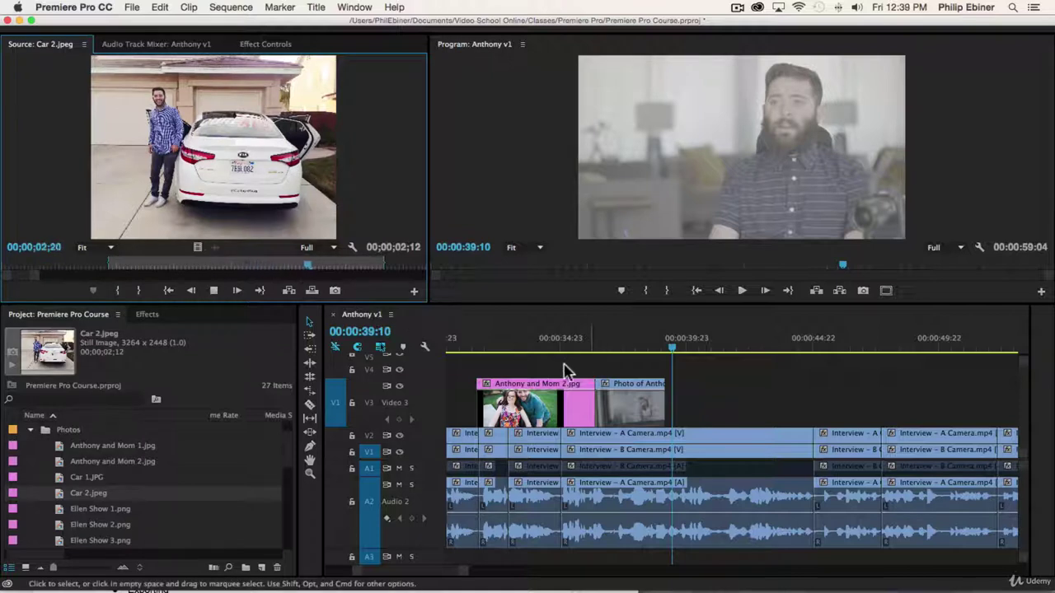
left_click(139, 290)
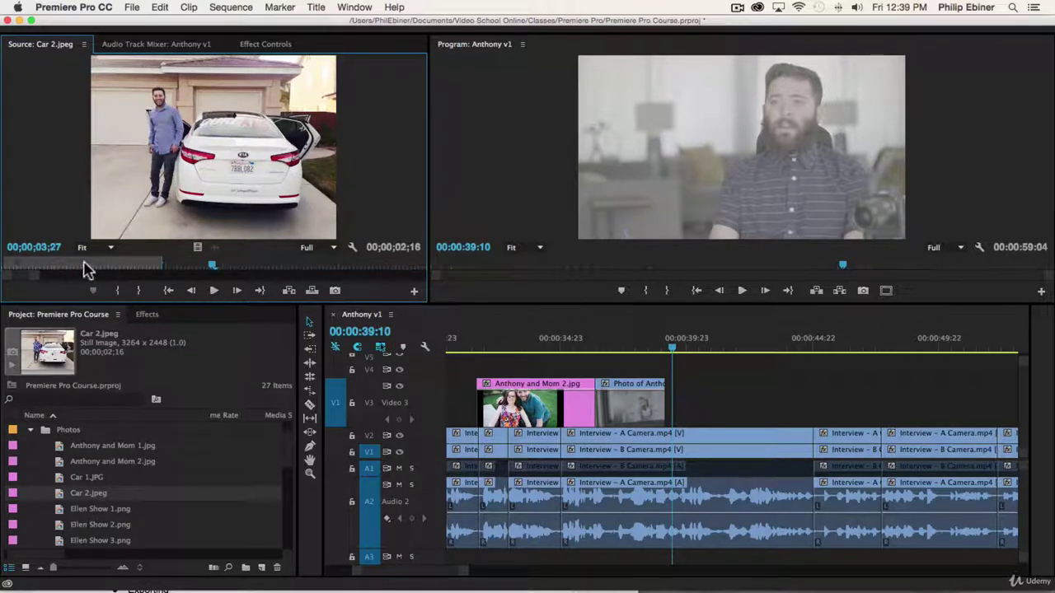
left_click_drag(163, 273, 407, 284)
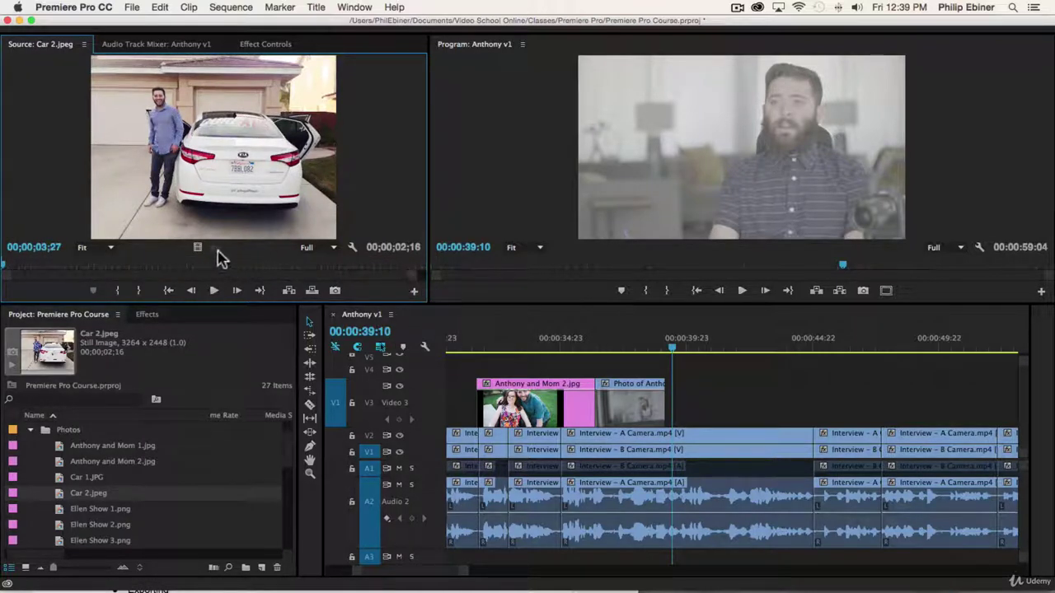
Place Car 2.jpeg on V3 ahead of the photo of Anthony and review the order
left_click_drag(534, 373, 675, 415)
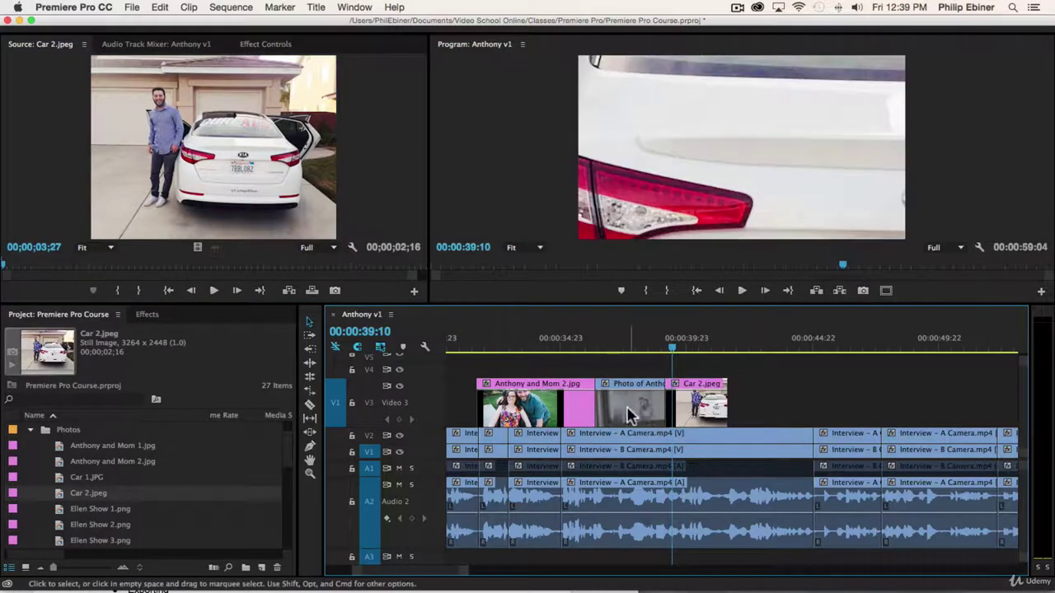
left_click_drag(610, 412, 649, 406)
left_click(582, 350)
key("space")
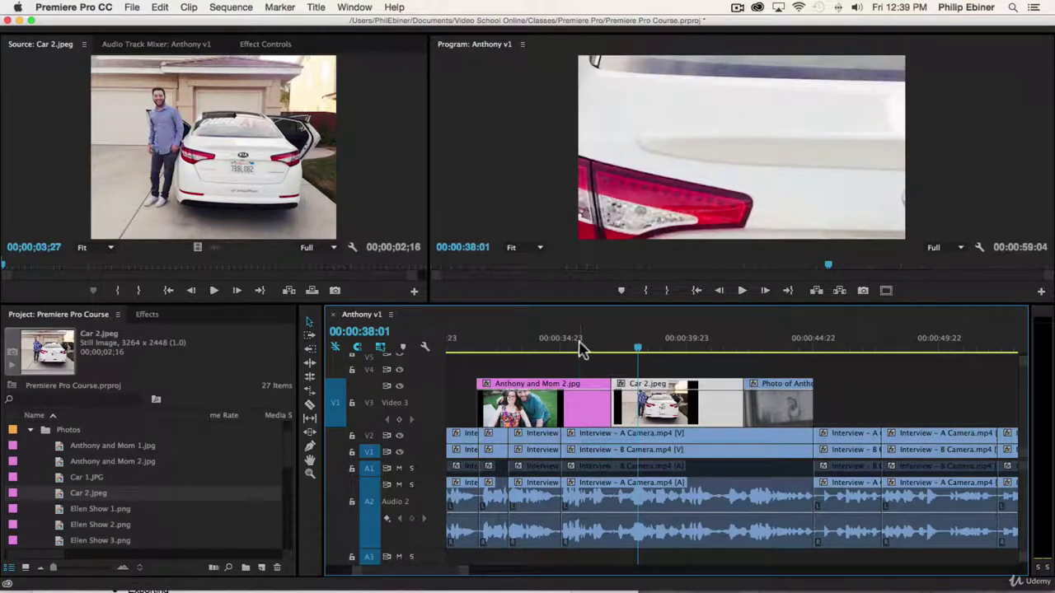
left_click(578, 348)
key("space")
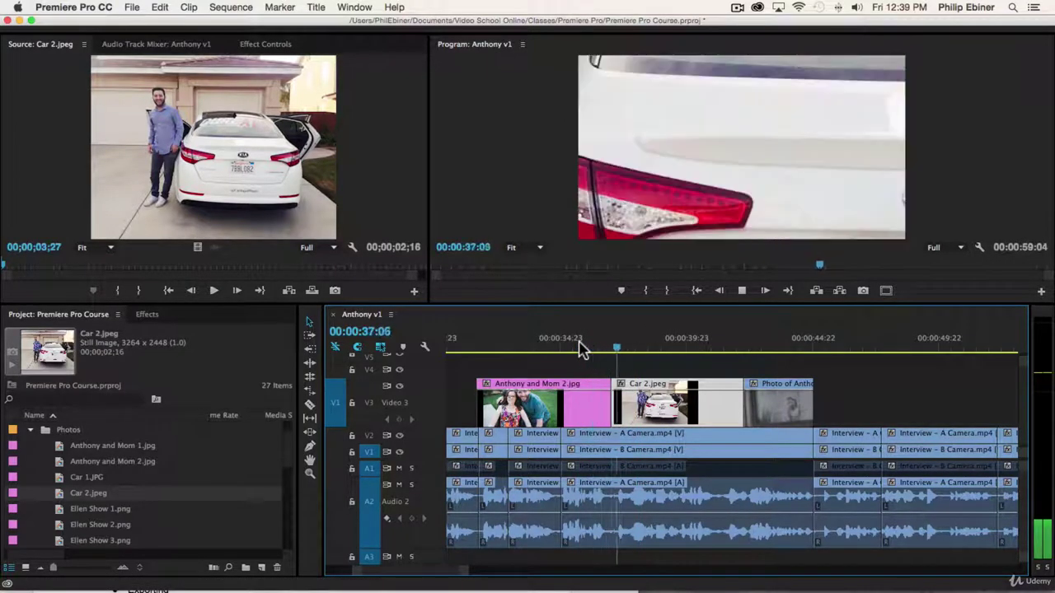
key("space")
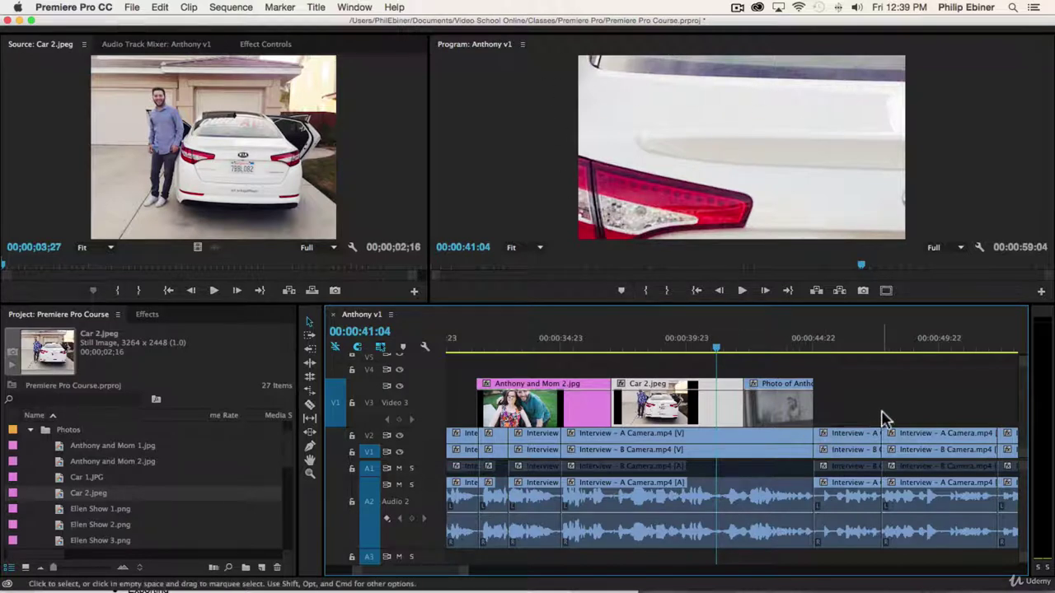
key("minus")
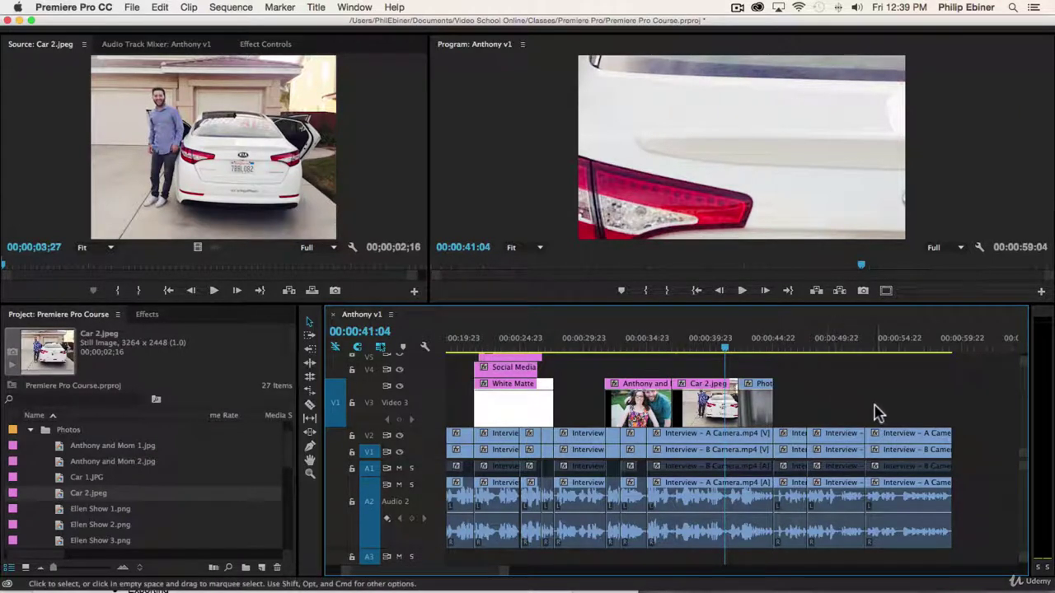
key("space")
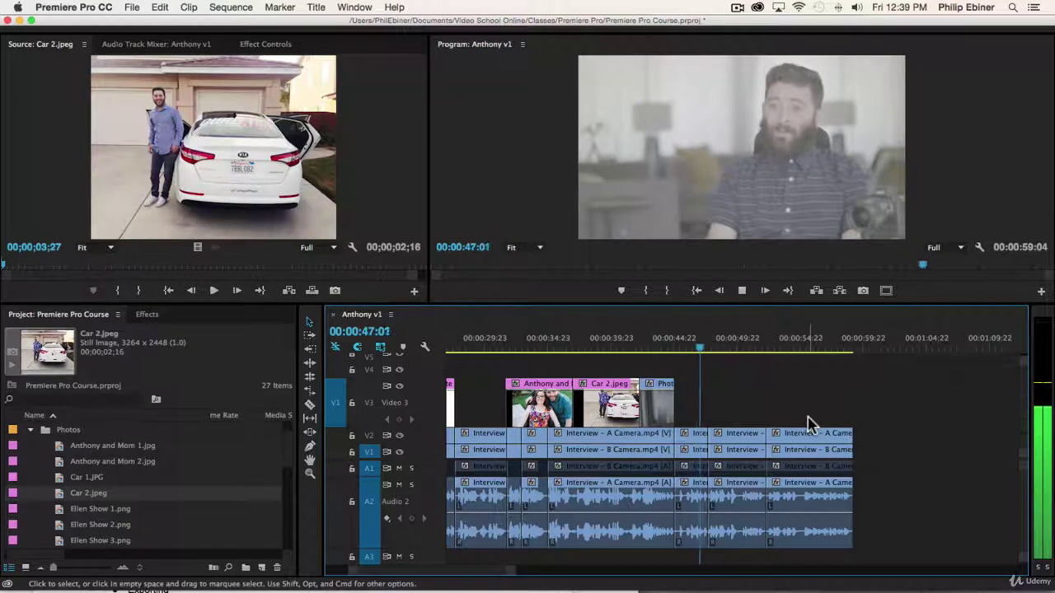
left_click(691, 347)
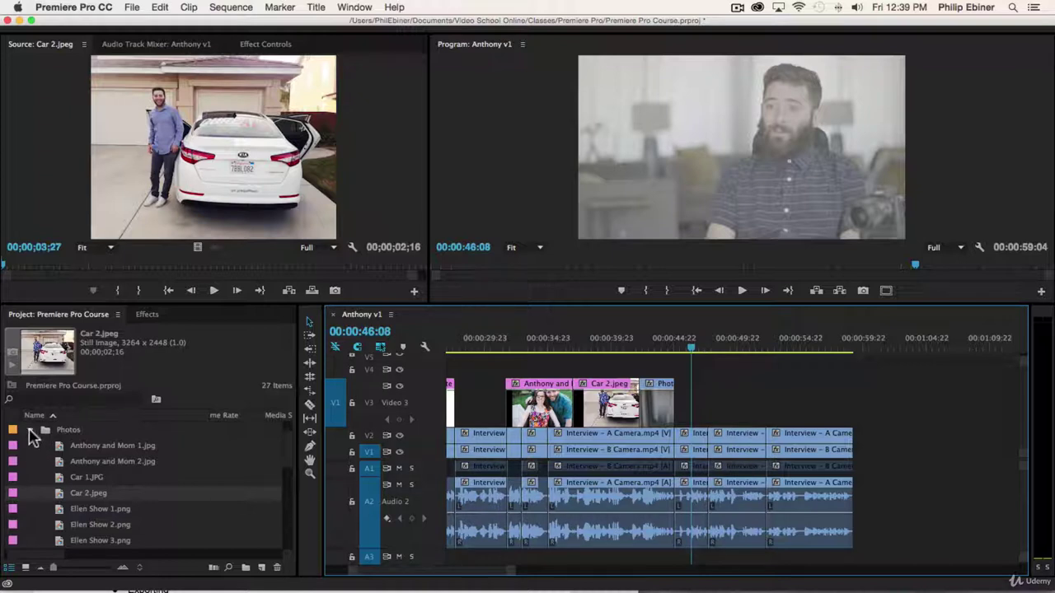
Add a marked section of Crusing Down Street.mp4, video only, to V3 after the photos
left_click(30, 430)
scroll(96, 495, "down", 3)
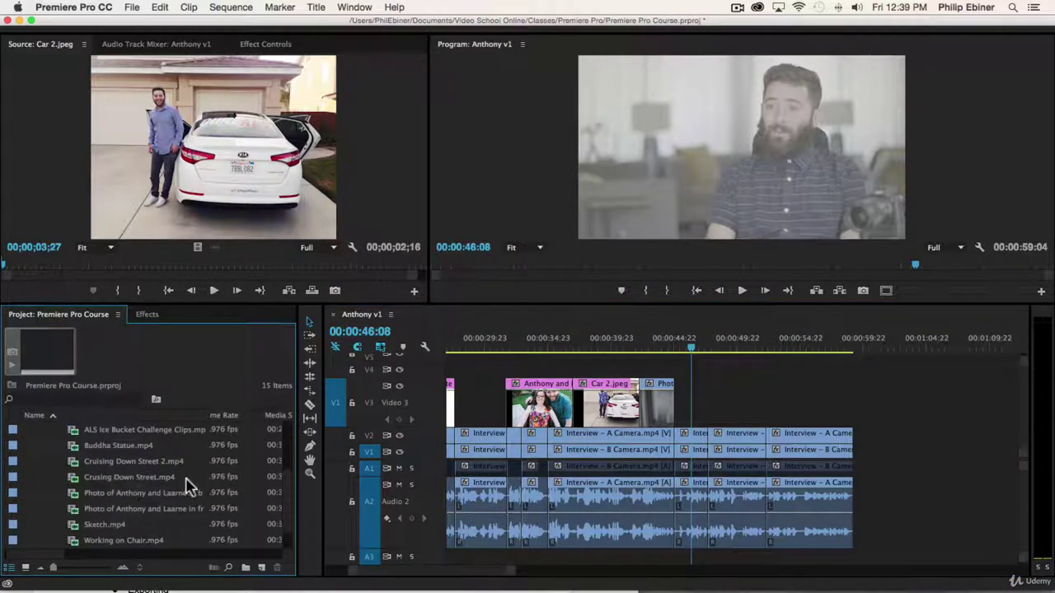
double_click(141, 477)
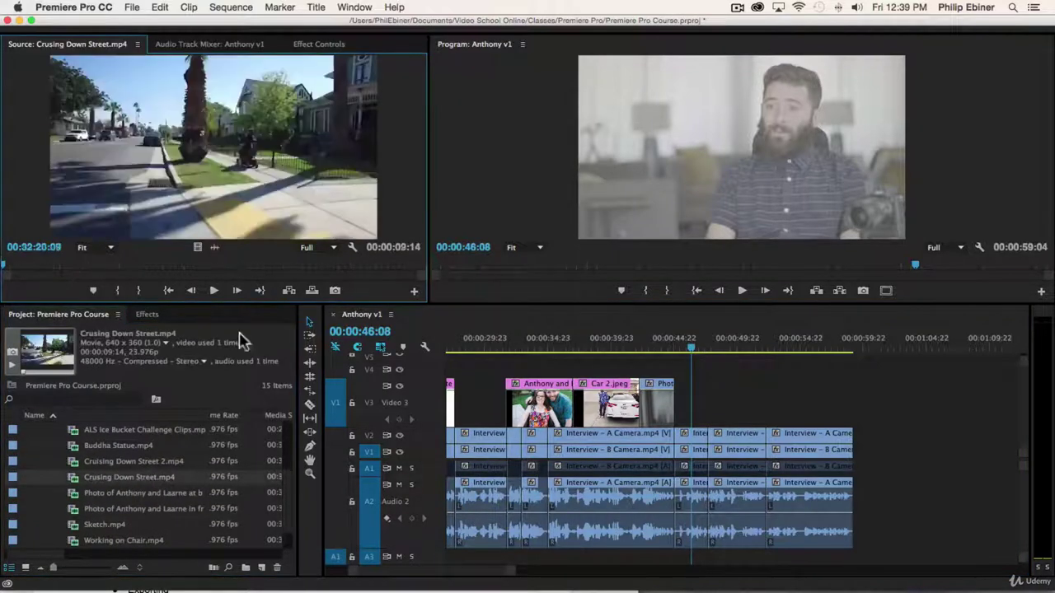
left_click_drag(30, 272, 79, 264)
key("i")
key("space")
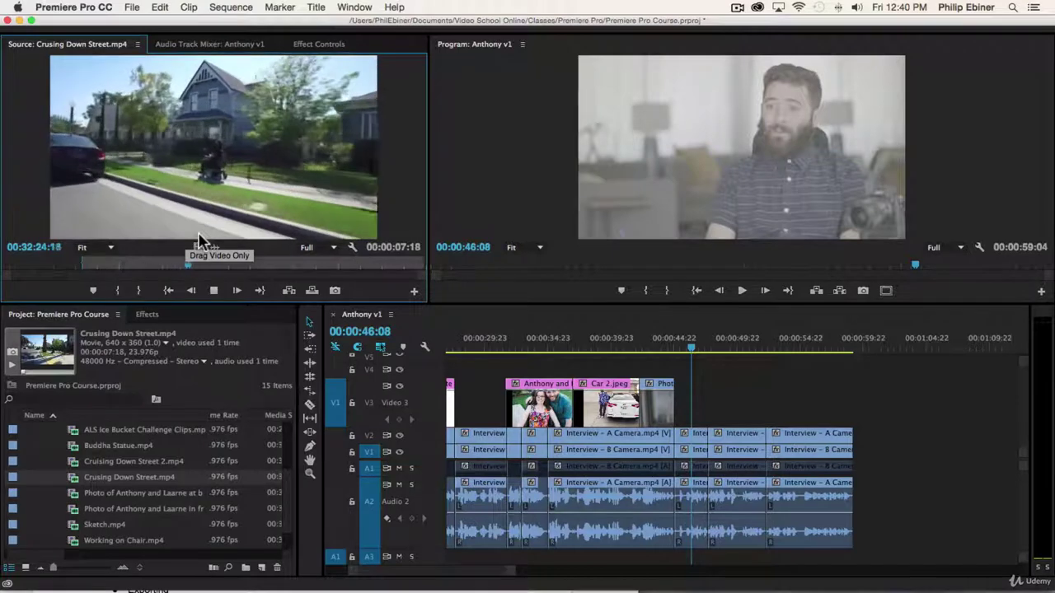
key("o")
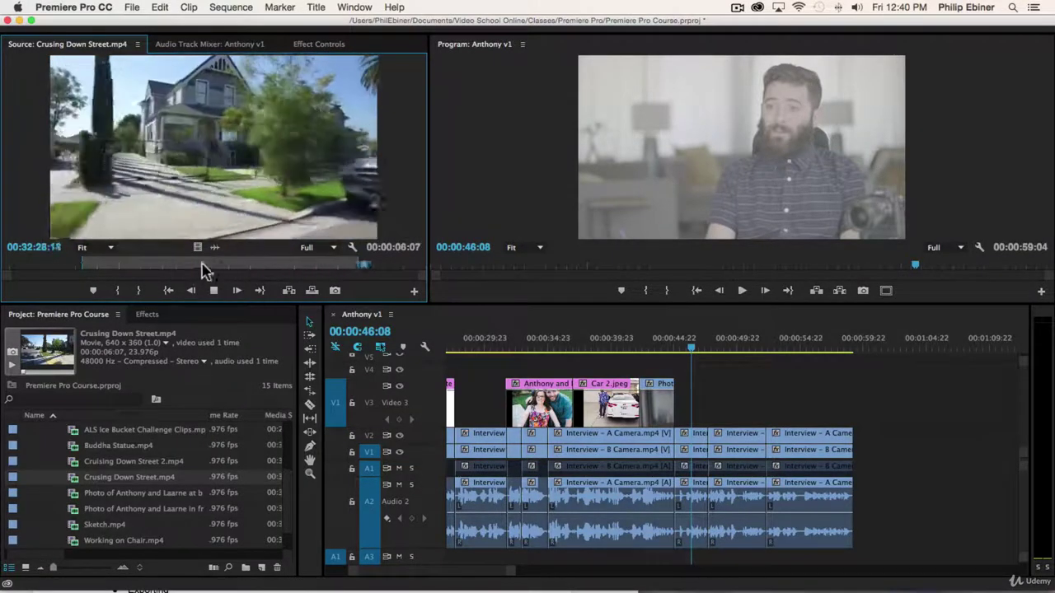
key("o")
left_click_drag(335, 284, 701, 423)
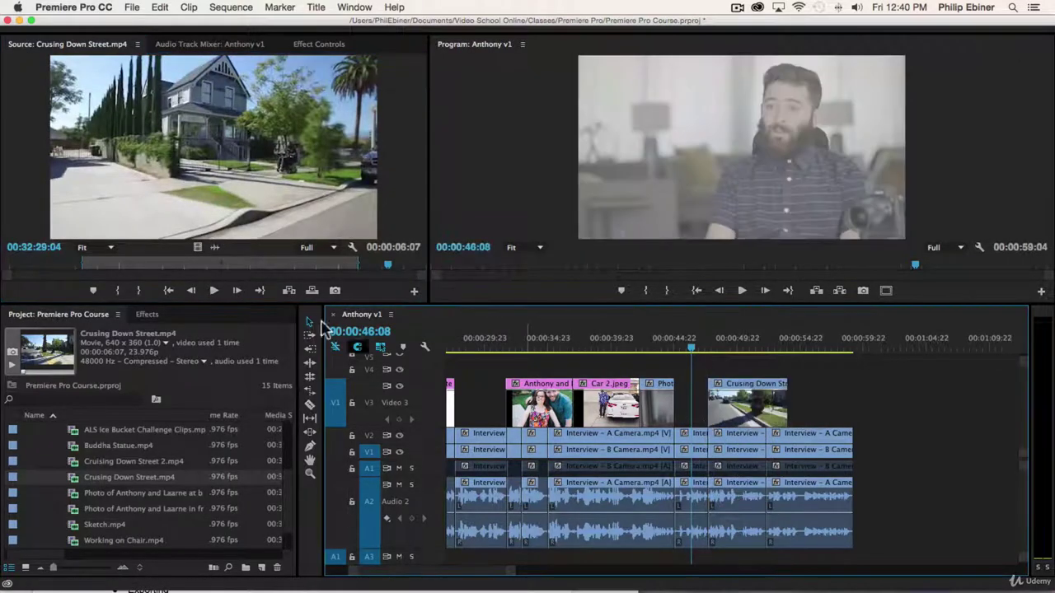
Add a trimmed section of Cruising Down Street 2.mp4 right after it, then play back
double_click(121, 461)
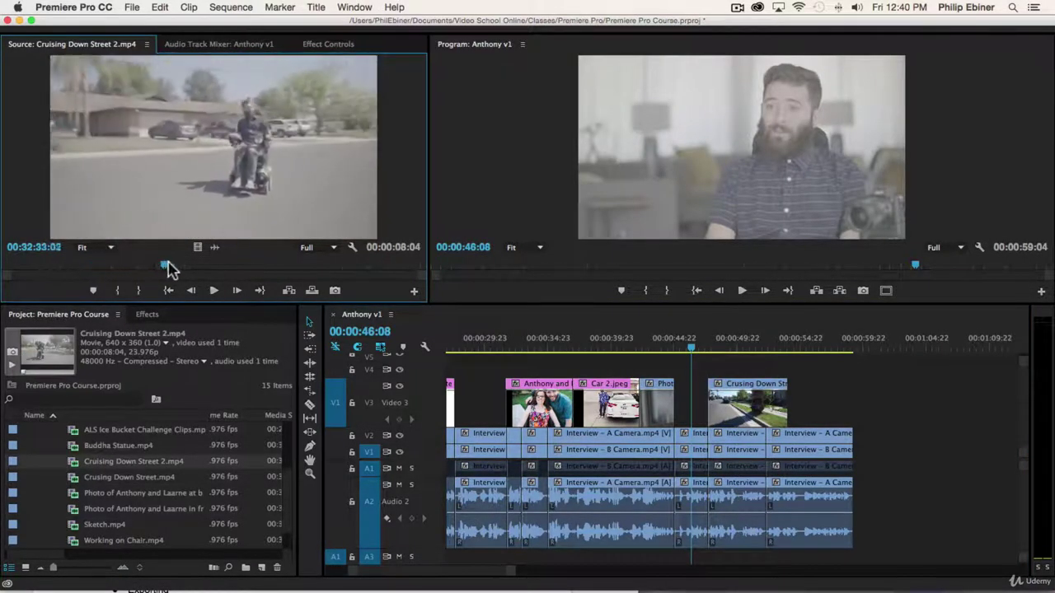
key("space")
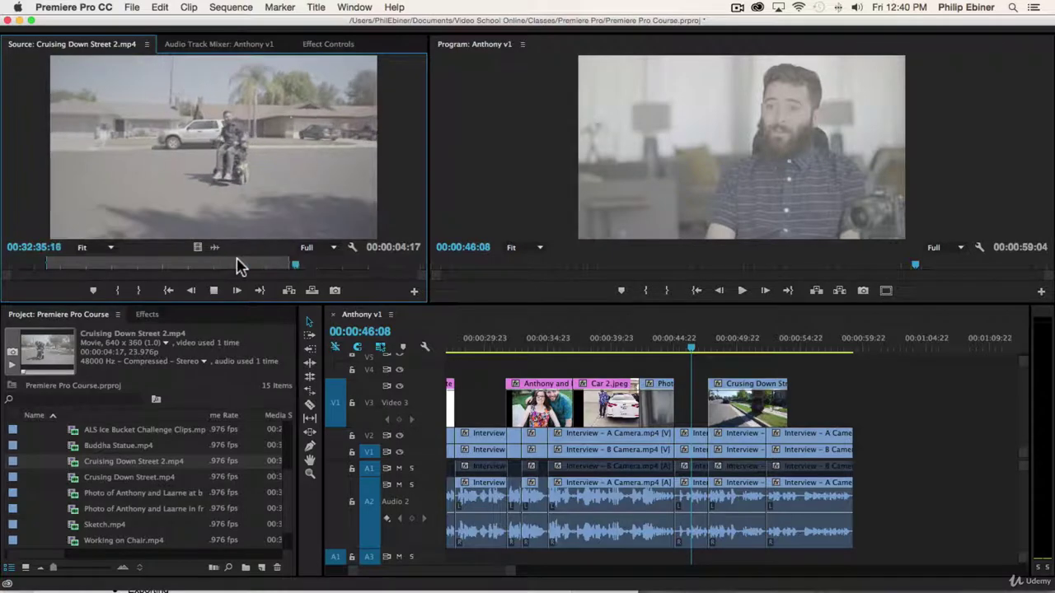
key("o")
left_click_drag(194, 250, 870, 404)
key("space")
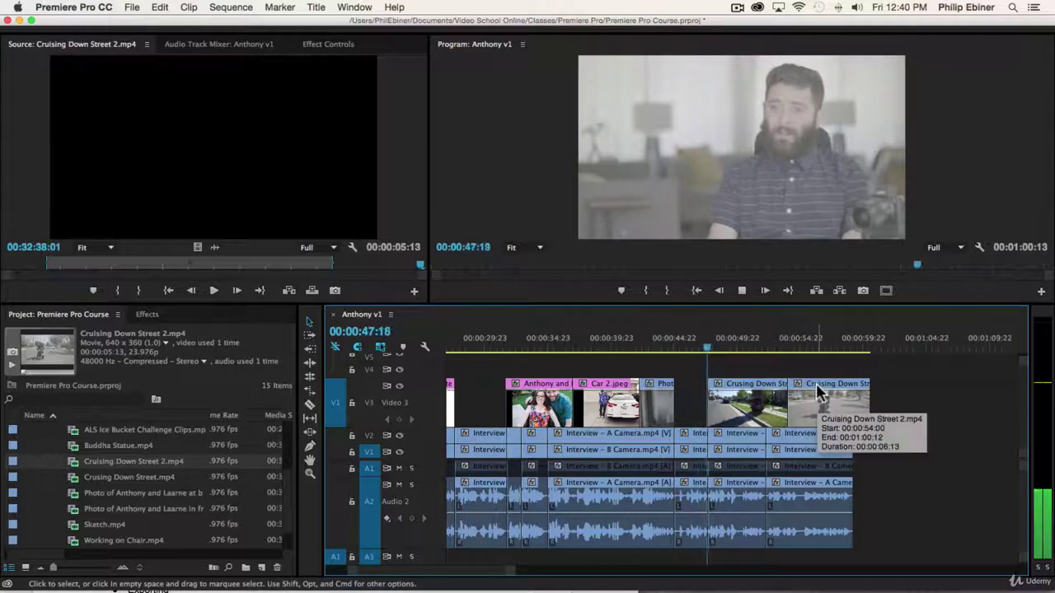
key("space")
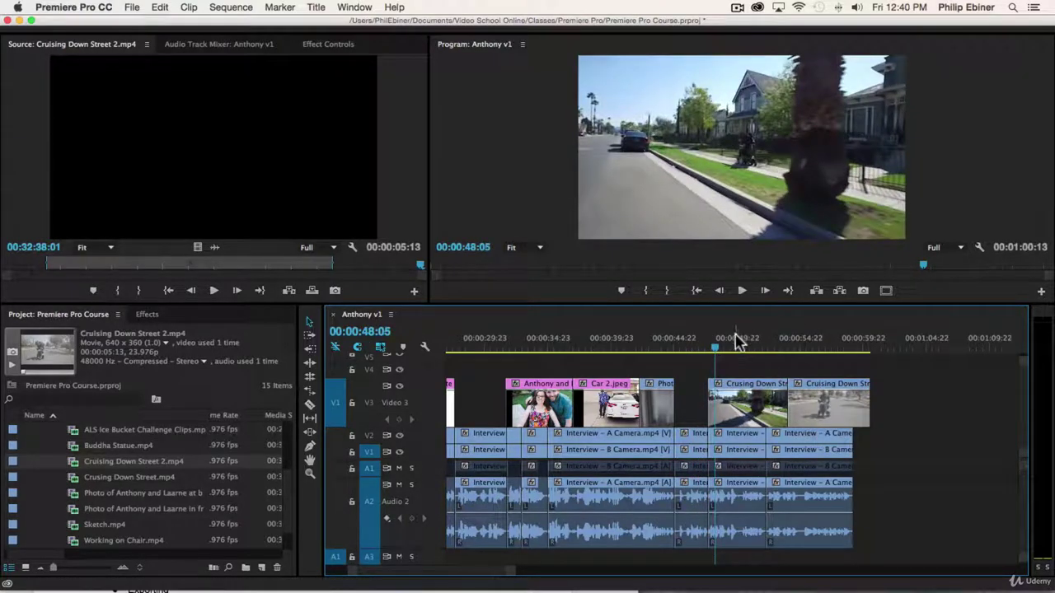
left_click_drag(737, 342, 765, 350)
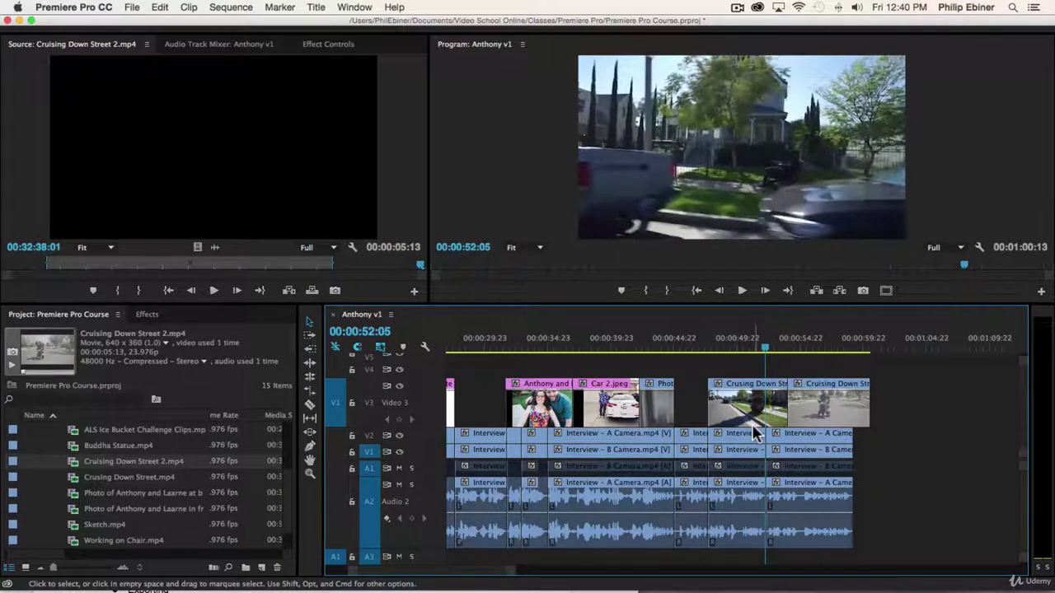
key("minus")
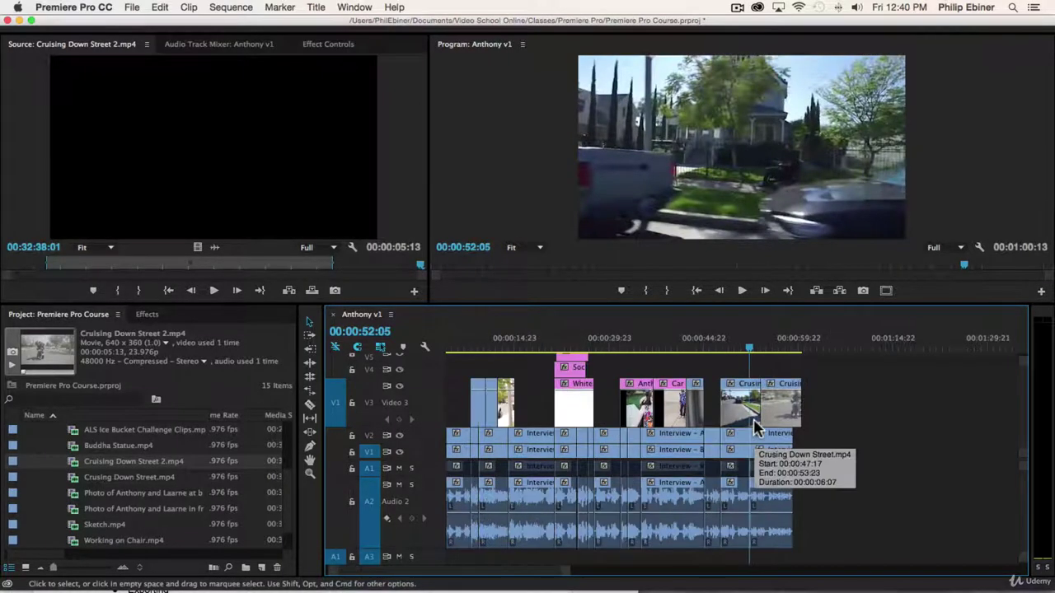
scroll(824, 404, "left", 2)
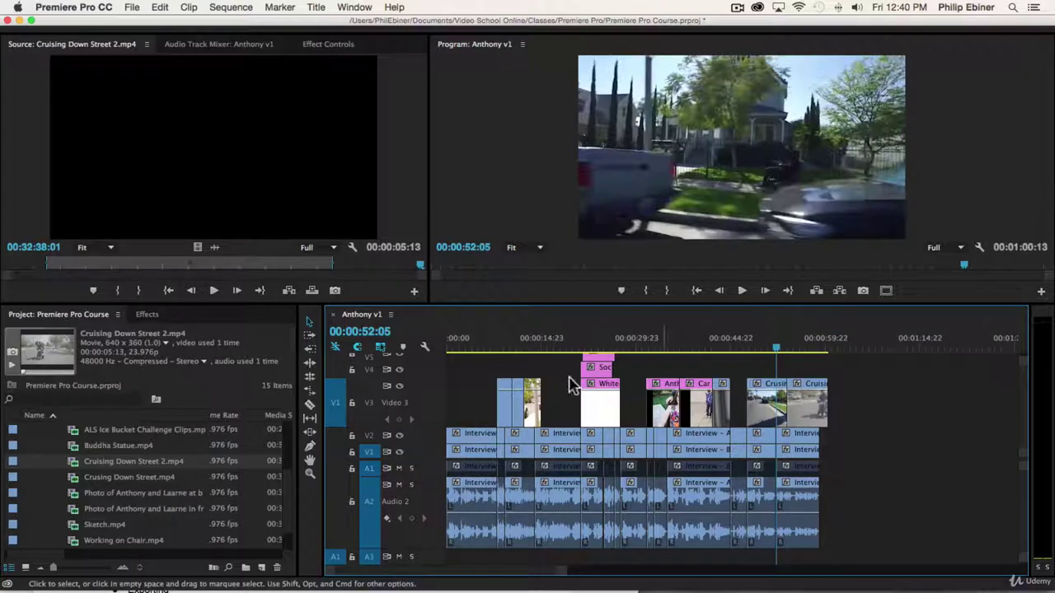
left_click(503, 350)
key("Right")
key("Right")
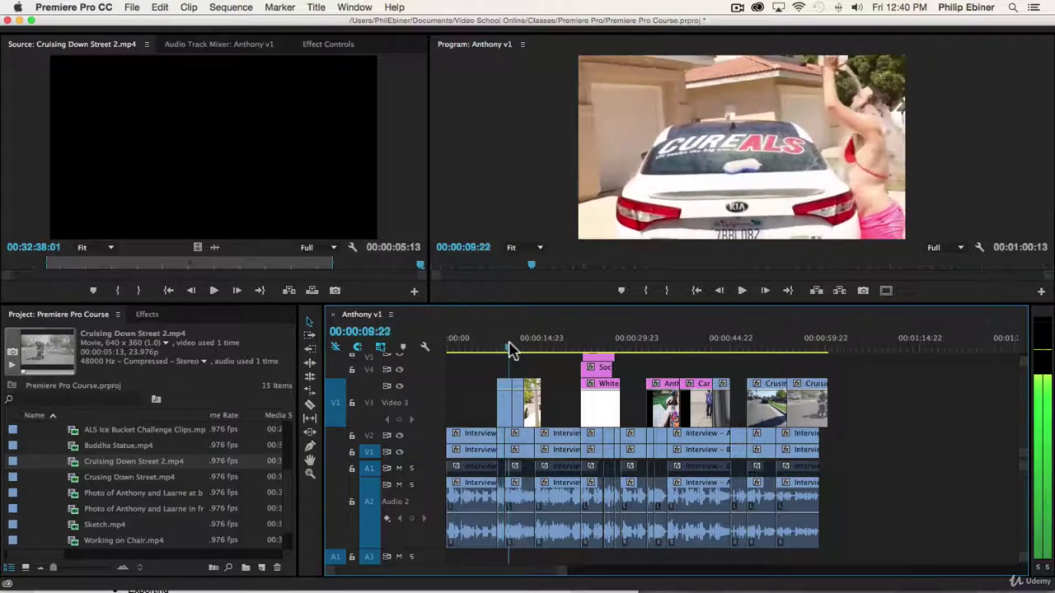
left_click_drag(490, 350, 602, 349)
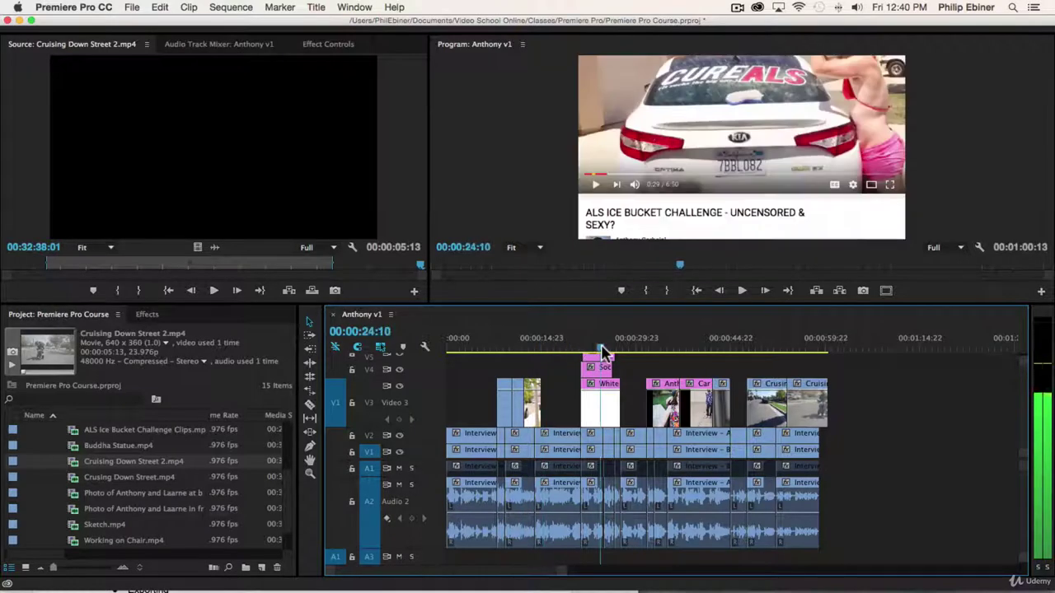
mouse_move(683, 351)
left_mouse_down()
mouse_move(725, 353)
mouse_move(672, 352)
left_mouse_up()
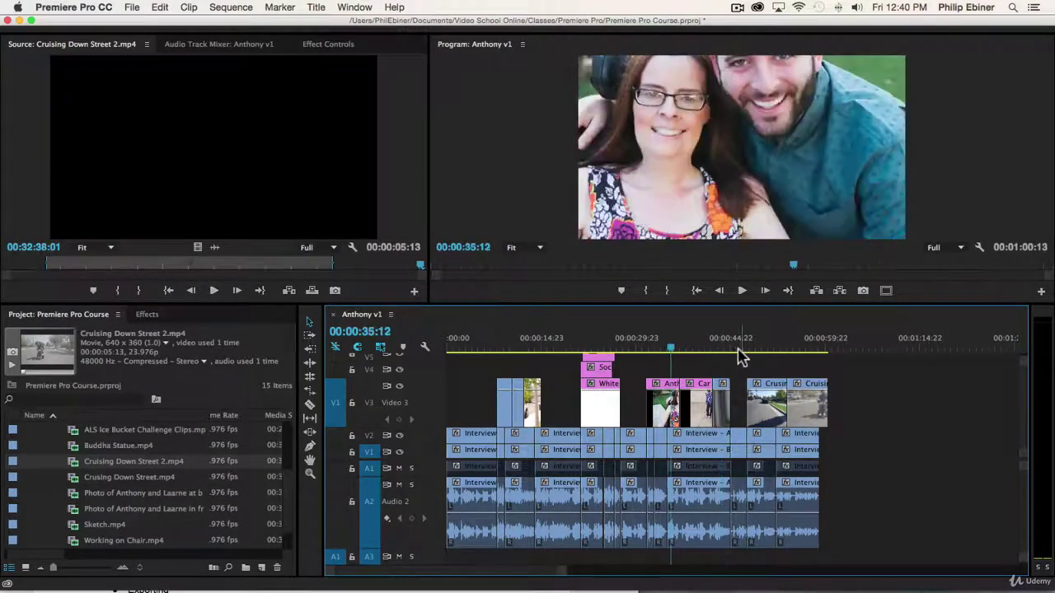
left_click_drag(739, 354, 794, 349)
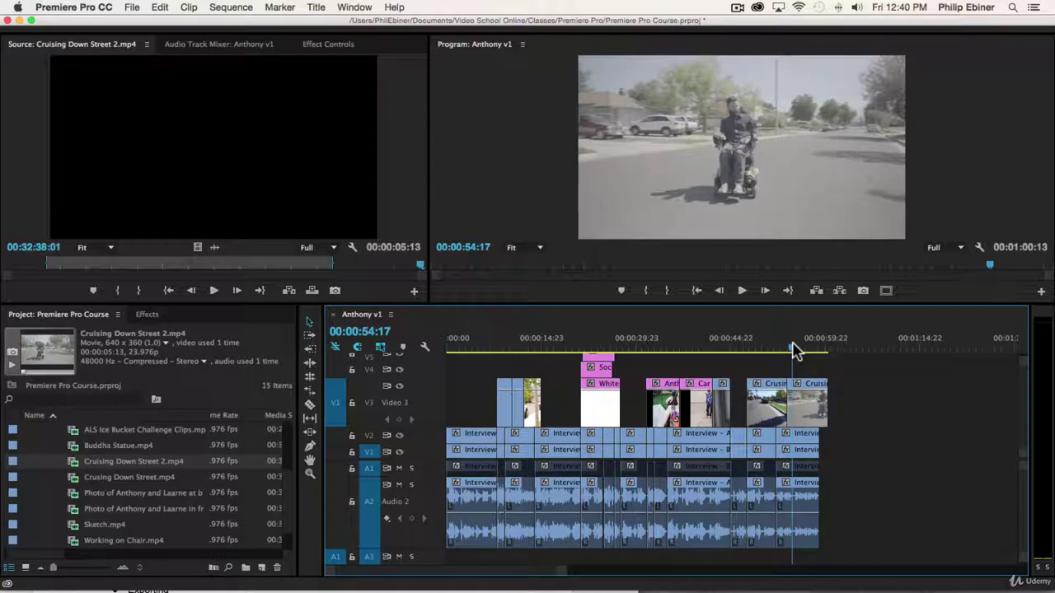
left_click(506, 350)
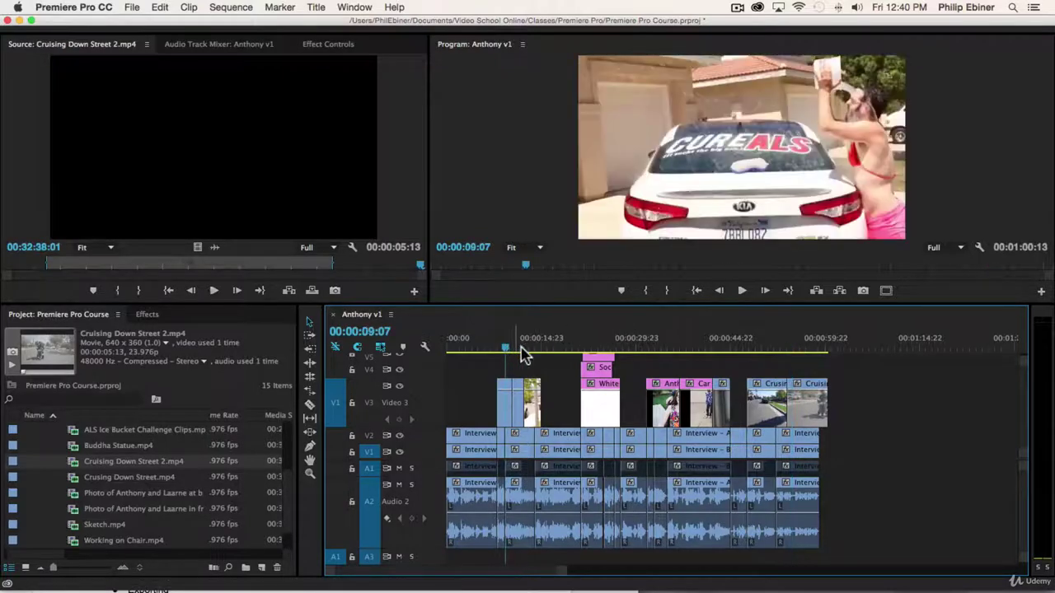
left_click(608, 341)
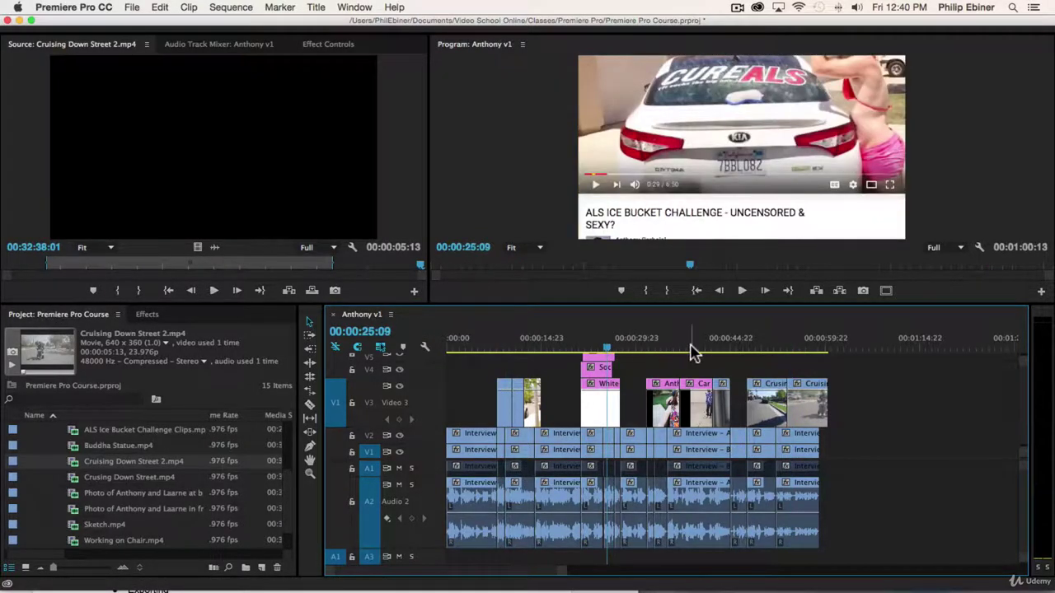